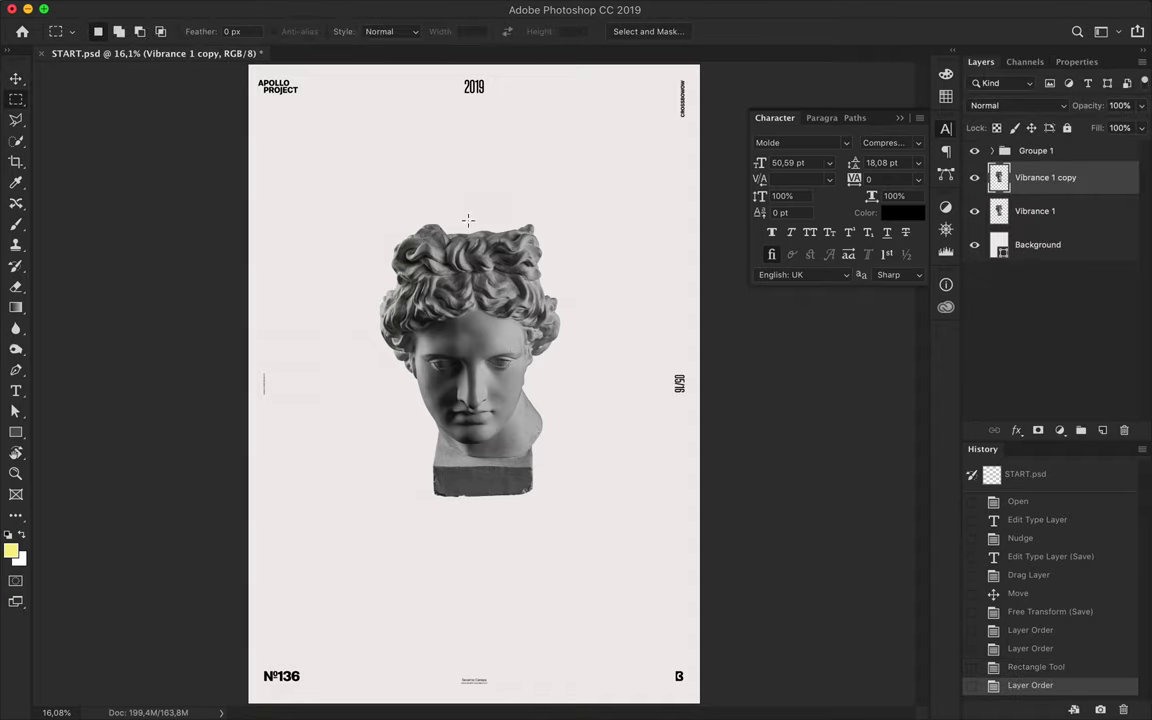
Step: Cut the right half of the statue head onto its own layer and shift it right
drag(588, 585, 588, 585)
key(ctrl+c)
key(Delete)
key(ctrl+v)
key(v)
mouse_move(476, 303)
mouse_down()
mouse_move(521, 337)
mouse_move(591, 337)
mouse_up()
Step: Offset the left half of the head and enlarge it slightly
click(1045, 211)
drag(430, 330, 440, 330)
key(ctrl+t)
drag(460, 224, 478, 246)
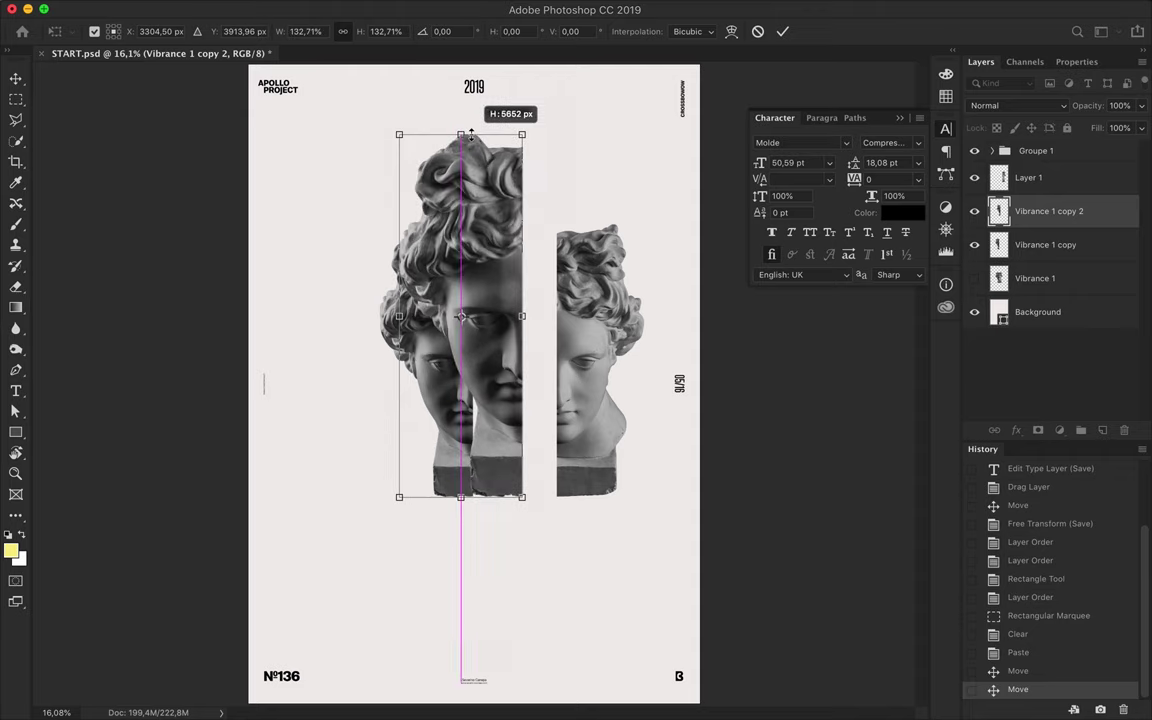
key(Return)
Step: Try a stronger sharpen filter and merging the slices, then undo back to the whole head
click(393, 9)
mouse_move(411, 290)
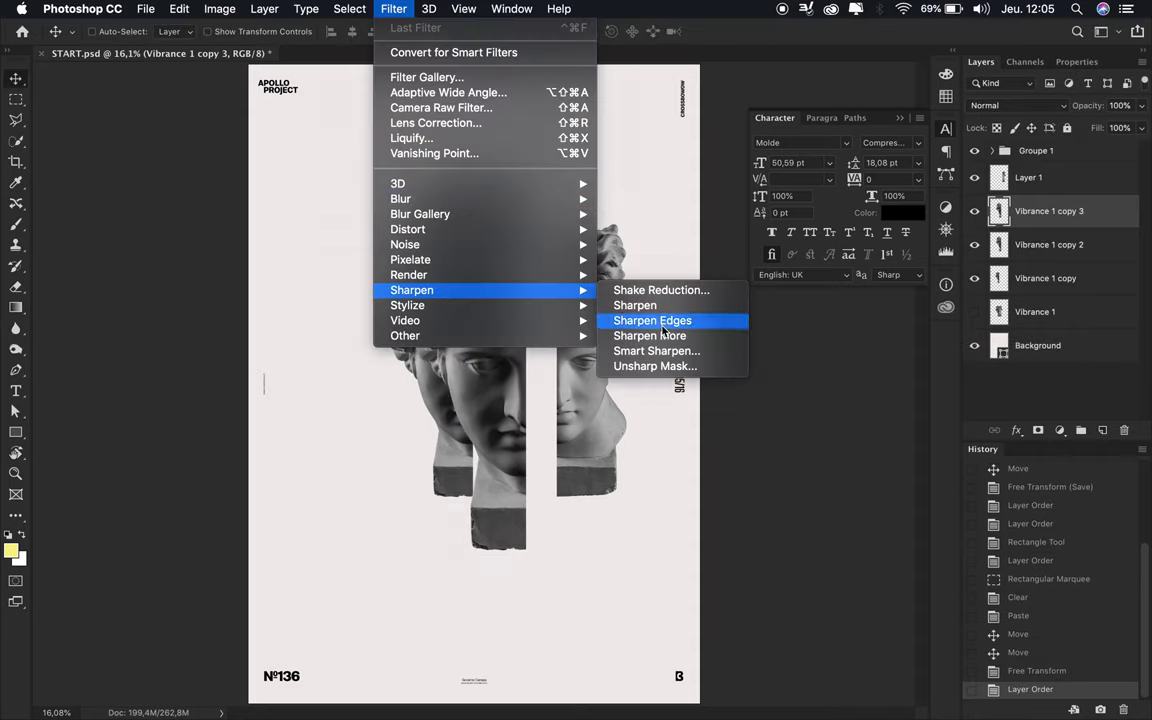
click(660, 336)
key(ctrl+e)
drag(480, 340, 500, 314)
key(ctrl+z)
key(ctrl+z)
key(ctrl+z)
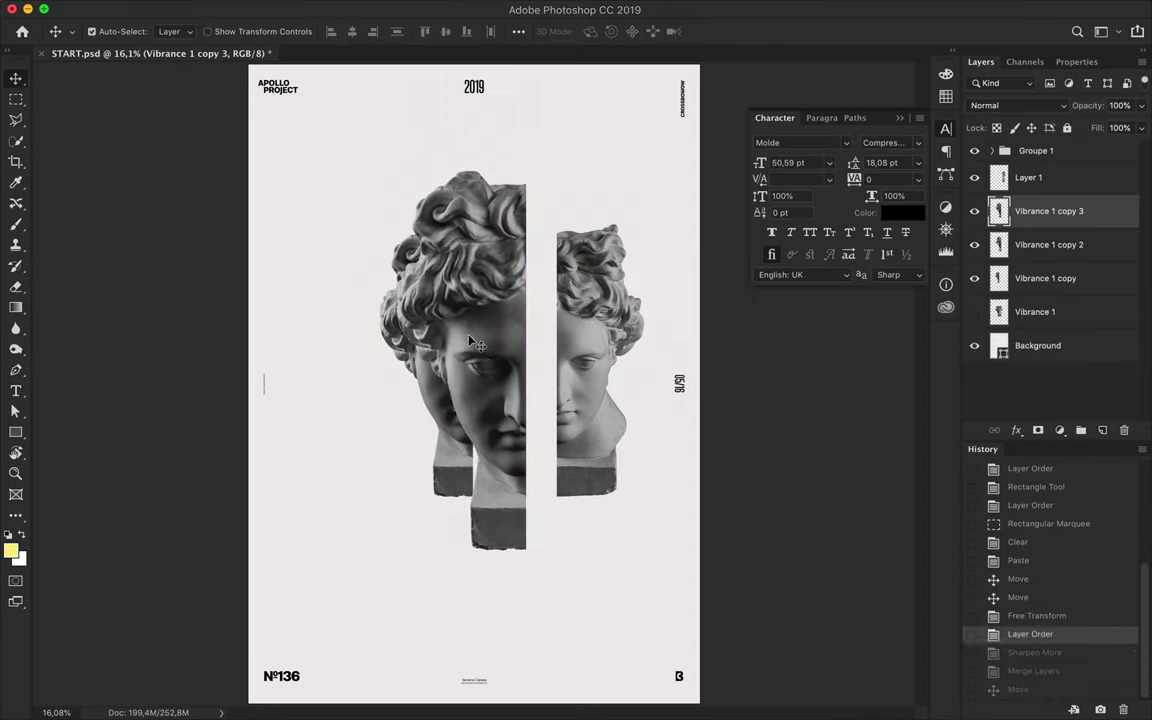
key(ctrl+z)
key(ctrl+z)
key(ctrl+z)
Step: Paste an enlarged copy of the hair section and place Layer 1 below Vibrance 1 copy
key(ctrl+c)
key(ctrl+v)
key(ctrl+t)
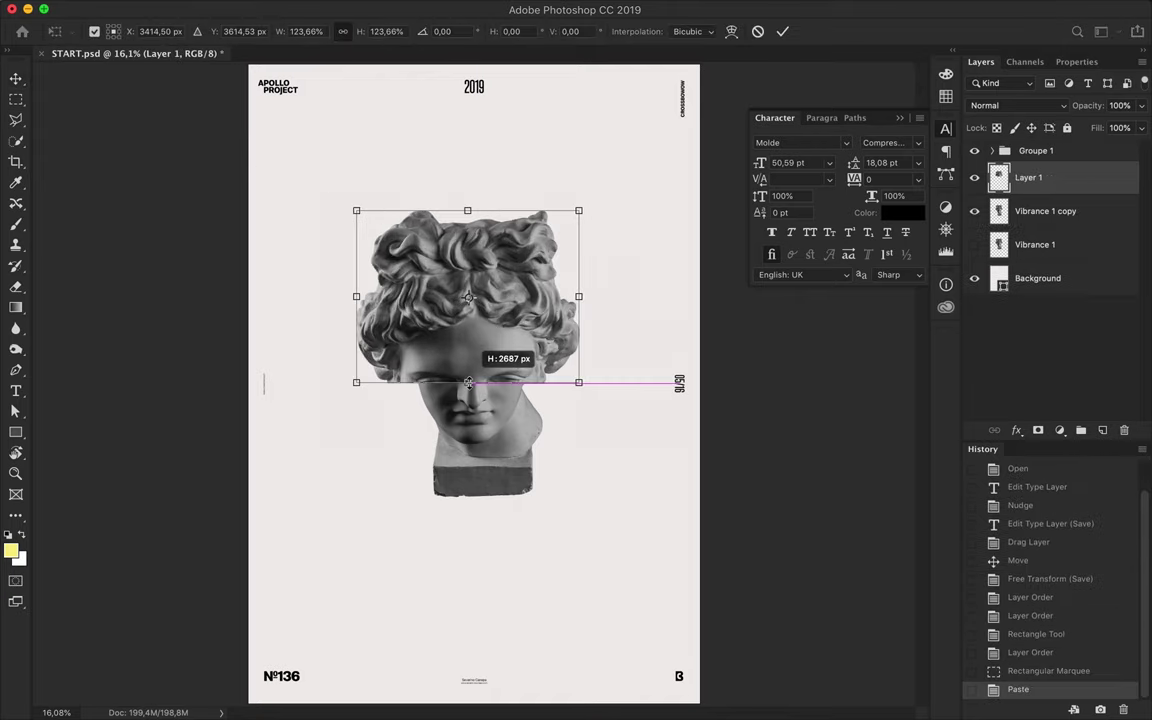
drag(600, 362, 630, 386)
key(Return)
drag(1025, 158, 1072, 220)
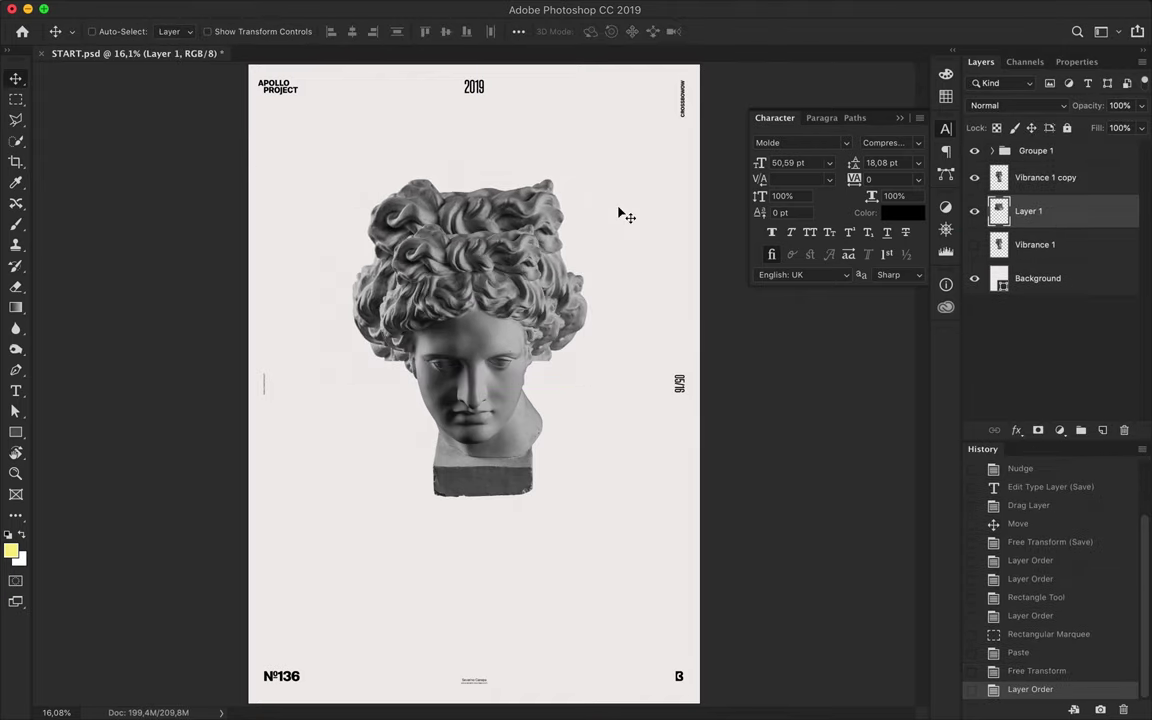
key(alt+bracketright)
Step: Paste a trial piece of the lower head over the chin, then delete the trial layers
drag(581, 460, 581, 460)
key(ctrl+c)
key(ctrl+v)
key(ctrl+t)
drag(480, 450, 514, 411)
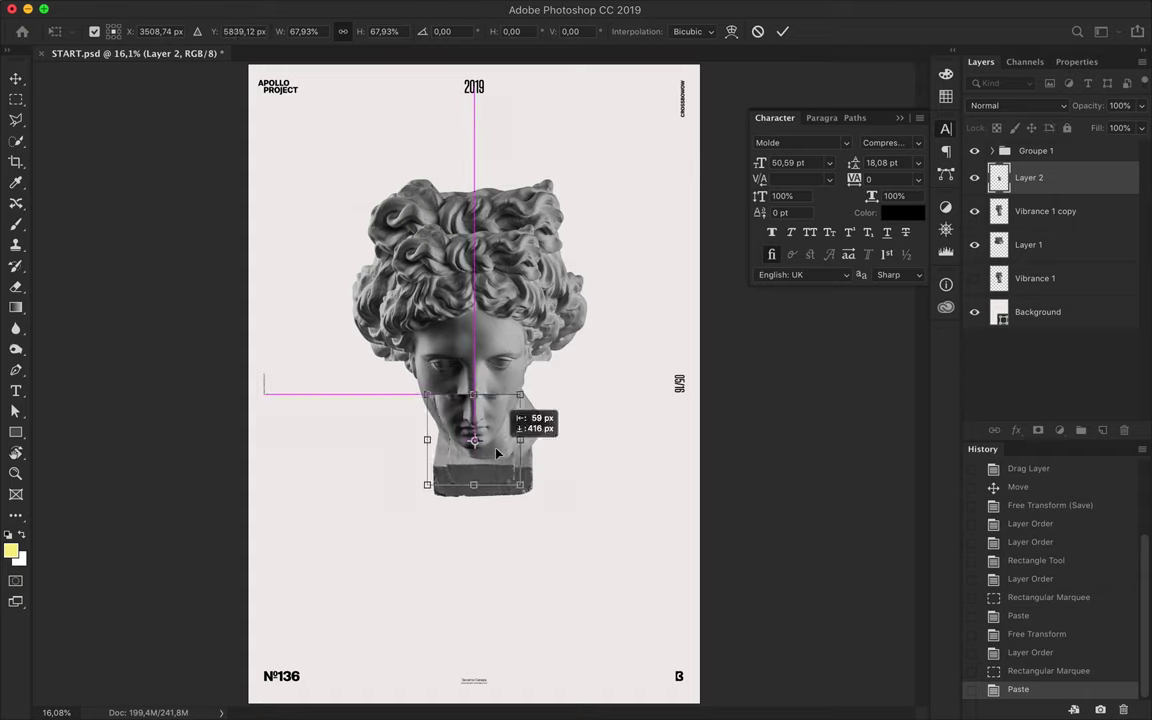
key(Return)
key(Delete)
key(Delete)
key(alt+bracketright)
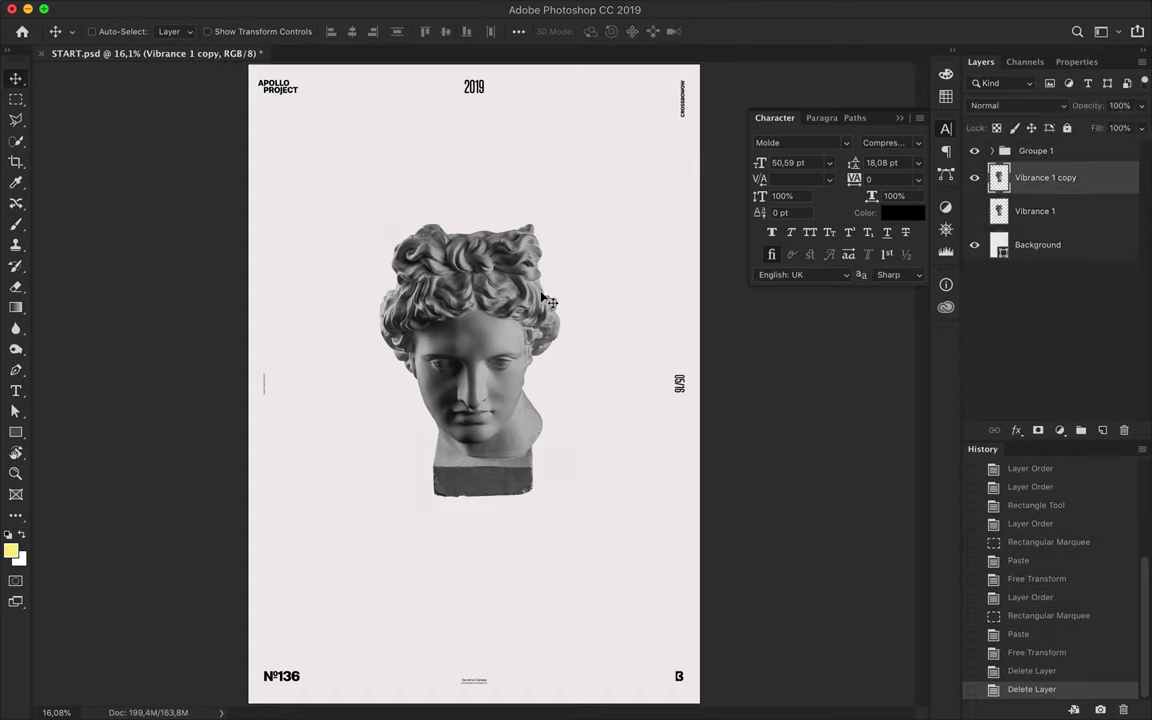
Step: Remove the right half, then shift the copied half left and enlarge it
key(Delete)
key(ctrl+d)
key(v)
alt+drag(430, 380, 370, 380)
key(ctrl+t)
drag(406, 330, 437, 352)
key(Return)
Step: Revert to the earlier selection and outline a diagonal slice of the head with the Polygonal Lasso
key(ctrl+alt+z)
key(ctrl+alt+z)
key(ctrl+alt+z)
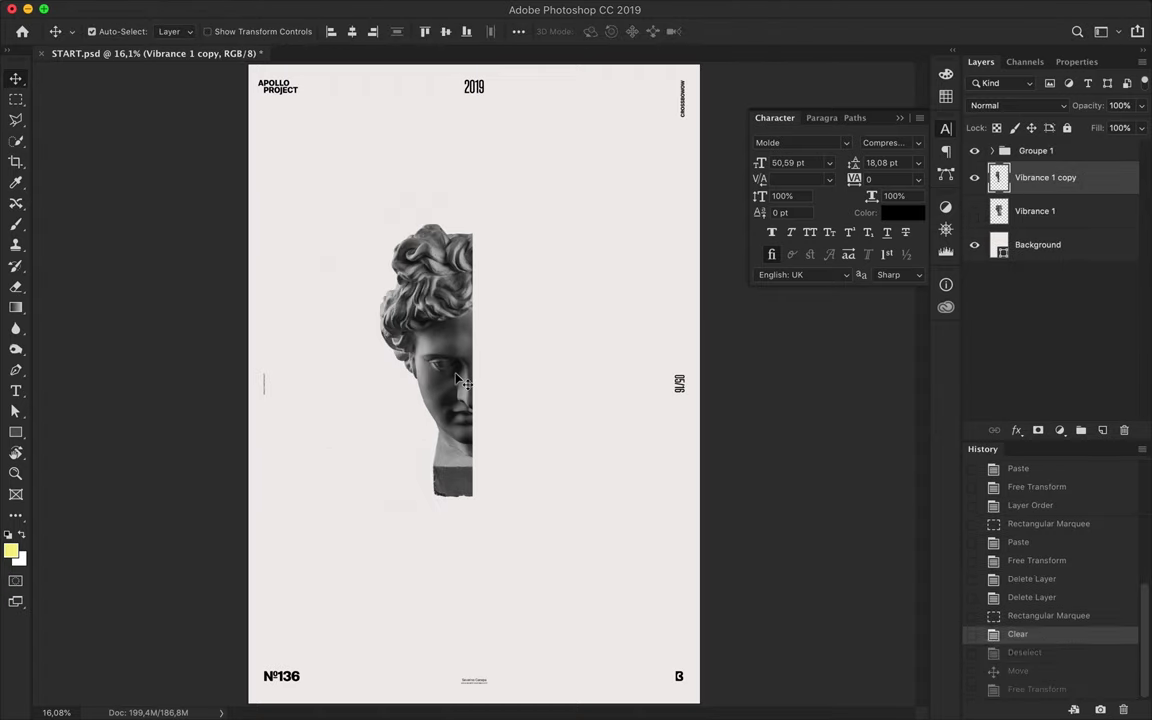
key(ctrl+alt+z)
key(l)
click(552, 170)
click(535, 455)
click(430, 497)
Step: Cut the diagonal slice onto Layer 1 and shift it sideways
key(ctrl+c)
key(Delete)
key(ctrl+v)
key(v)
mouse_move(457, 345)
mouse_down()
mouse_move(500, 380)
mouse_move(420, 360)
mouse_up()
key(ctrl+t)
key(Return)
Step: Enlarge the copied slice upward and drag the halftone shape into the poster
key(ctrl+t)
mouse_move(413, 200)
mouse_down()
mouse_move(417, 147)
mouse_move(437, 211)
mouse_up()
key(Return)
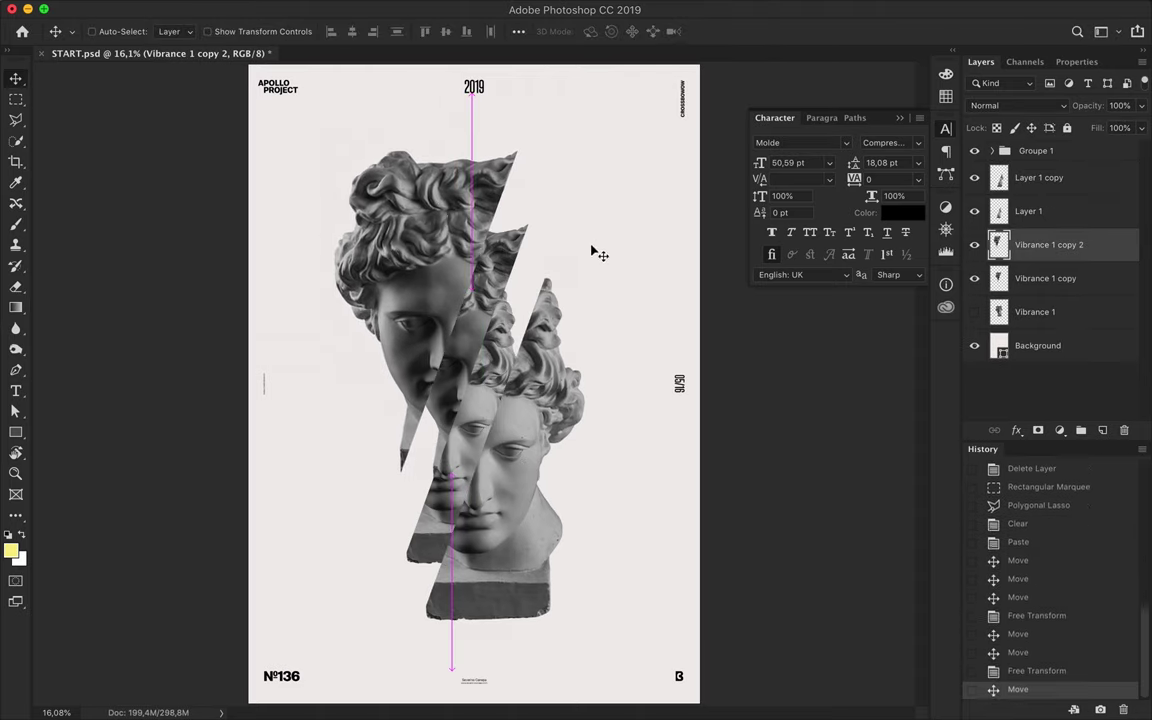
click(1077, 222)
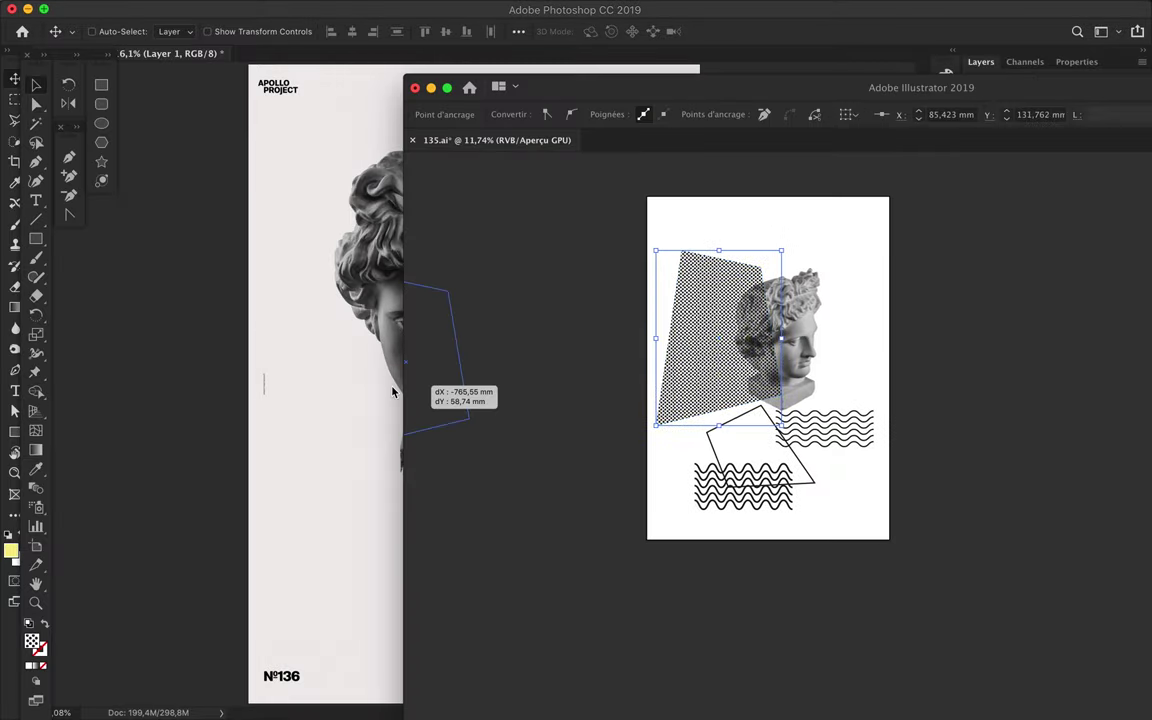
drag(670, 258, 410, 395)
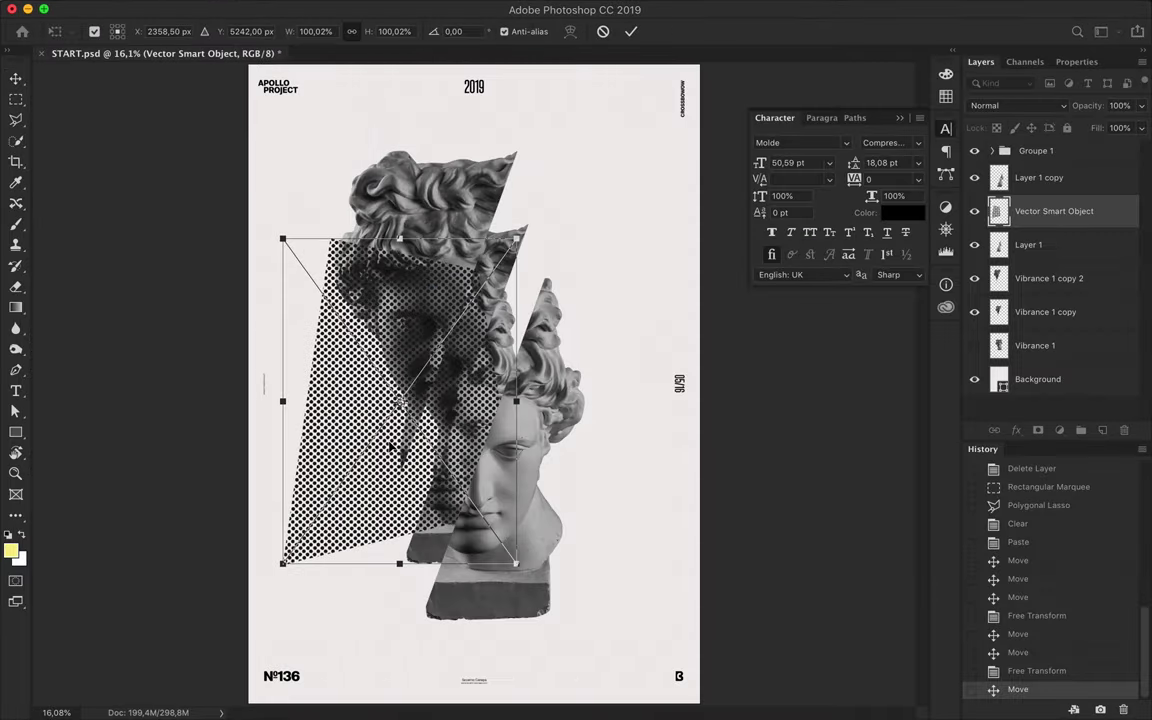
Step: Move the halftone triangle lower in the layer stack, shorten it, and reposition it
drag(1054, 195, 1054, 290)
mouse_move(380, 400)
mouse_down()
mouse_move(400, 430)
mouse_move(377, 451)
mouse_up()
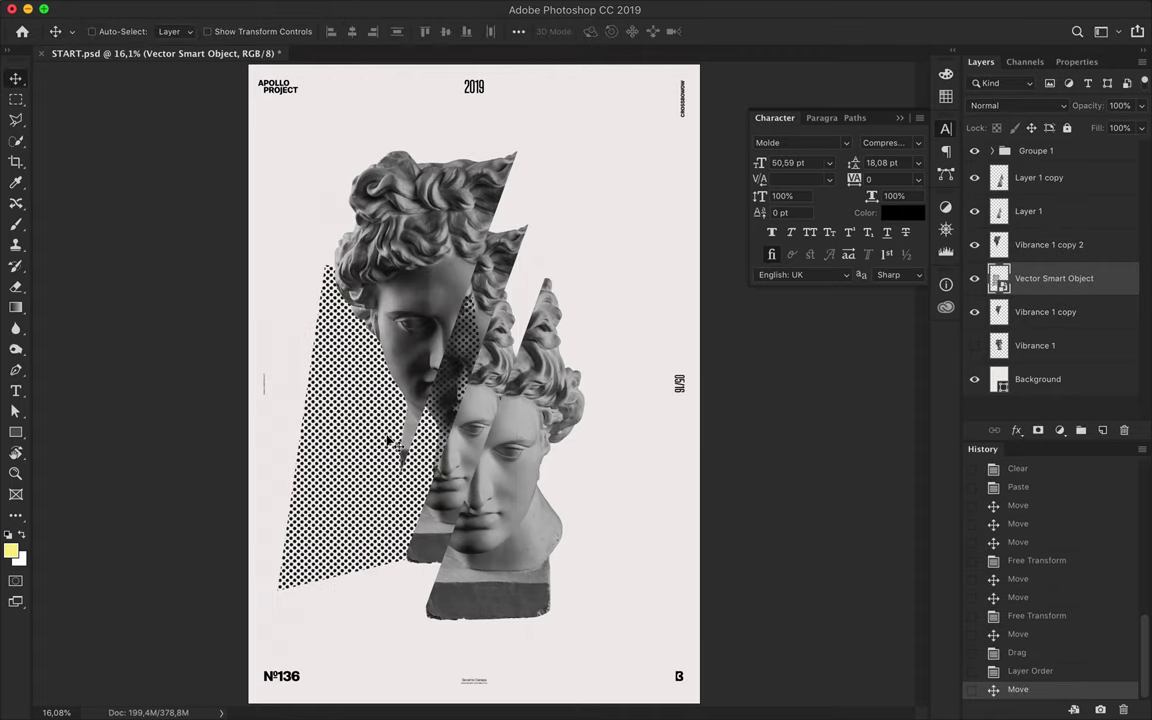
key(ctrl+t)
drag(375, 588, 378, 560)
key(Return)
drag(380, 470, 388, 480)
Step: Bring the wavy lines in from Illustrator and align them on a New Guide Layout grid
click(493, 693)
mouse_move(780, 420)
mouse_down()
mouse_move(520, 295)
mouse_move(592, 226)
mouse_up()
key(Up)
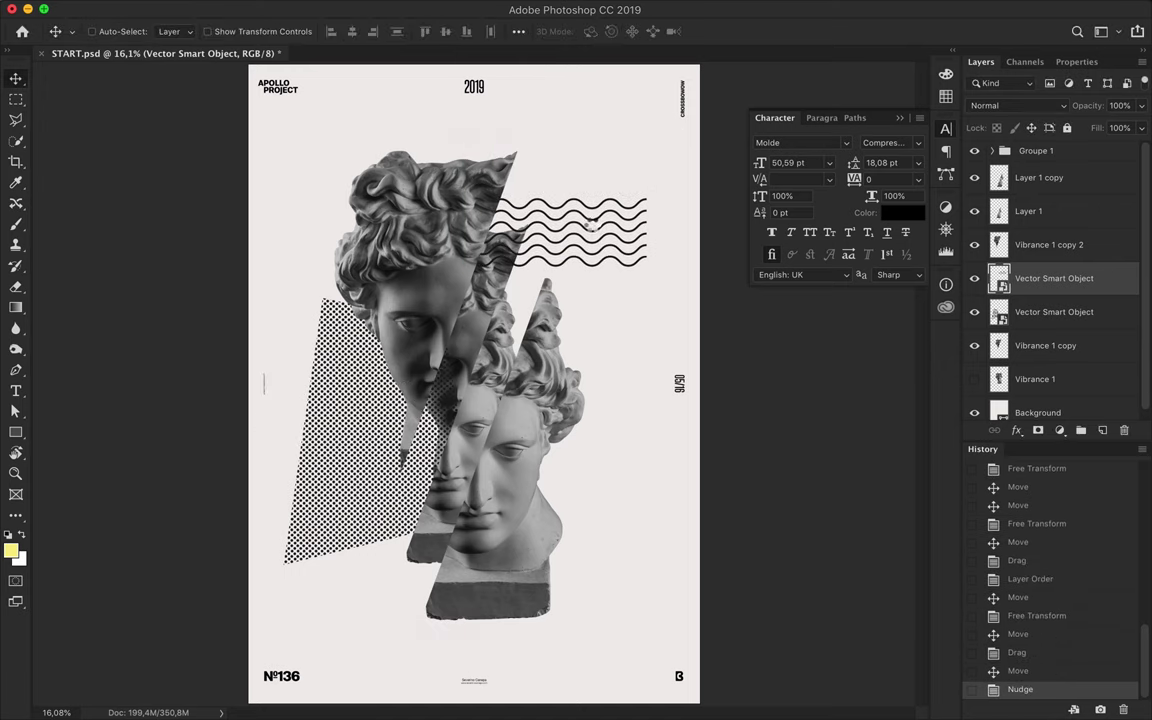
click(435, 10)
click(514, 463)
click(874, 93)
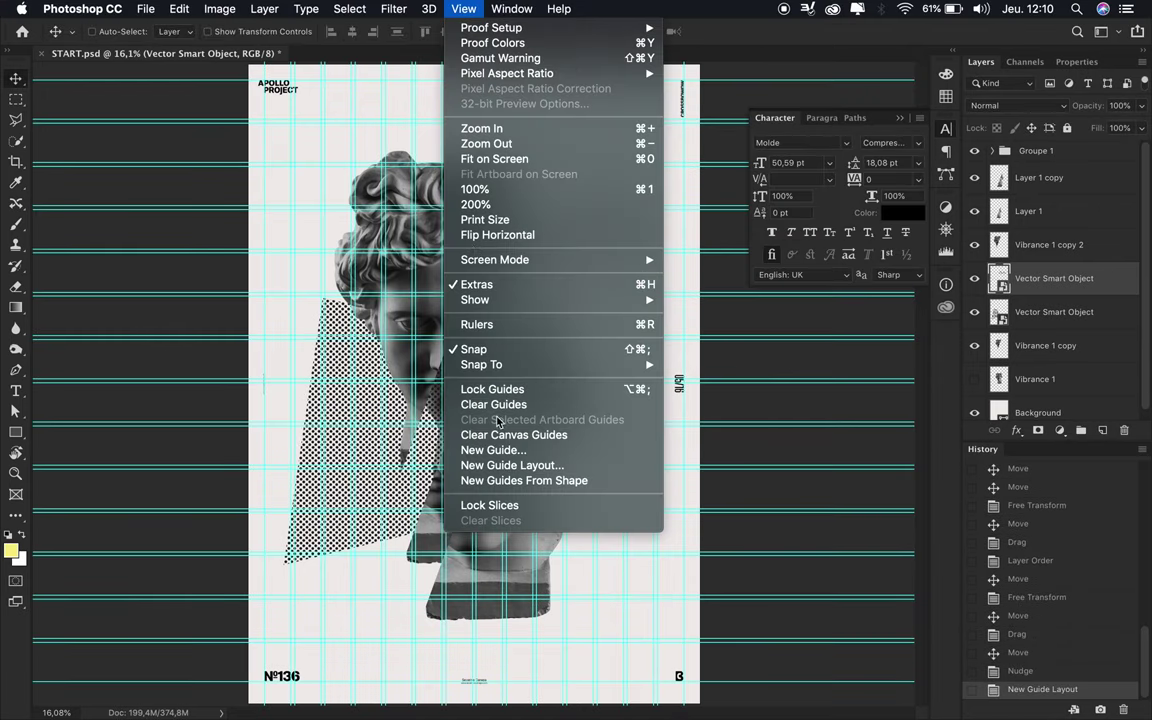
click(435, 10)
mouse_move(595, 188)
mouse_down()
mouse_move(575, 270)
mouse_move(590, 380)
mouse_move(590, 218)
mouse_up()
key(ctrl+semicolon)
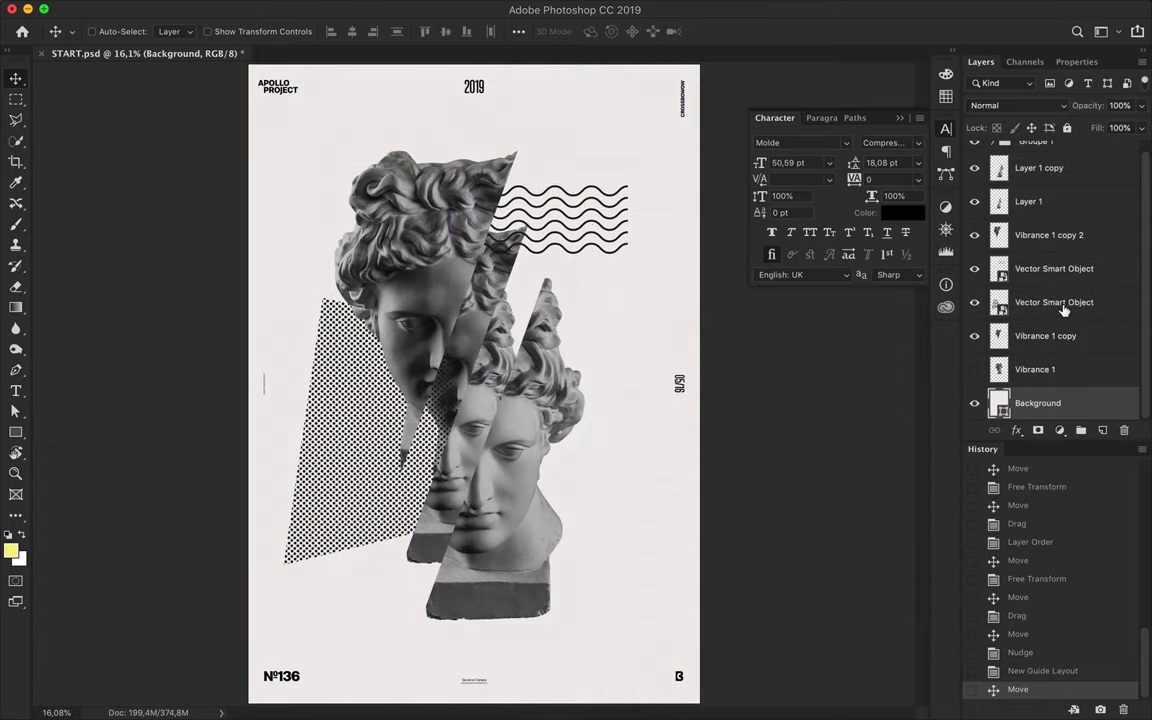
Step: Send the halftone triangle behind the heads and rotate the wavy lines 90° above the top-left head
key(ctrl+bracketleft)
drag(313, 542, 403, 505)
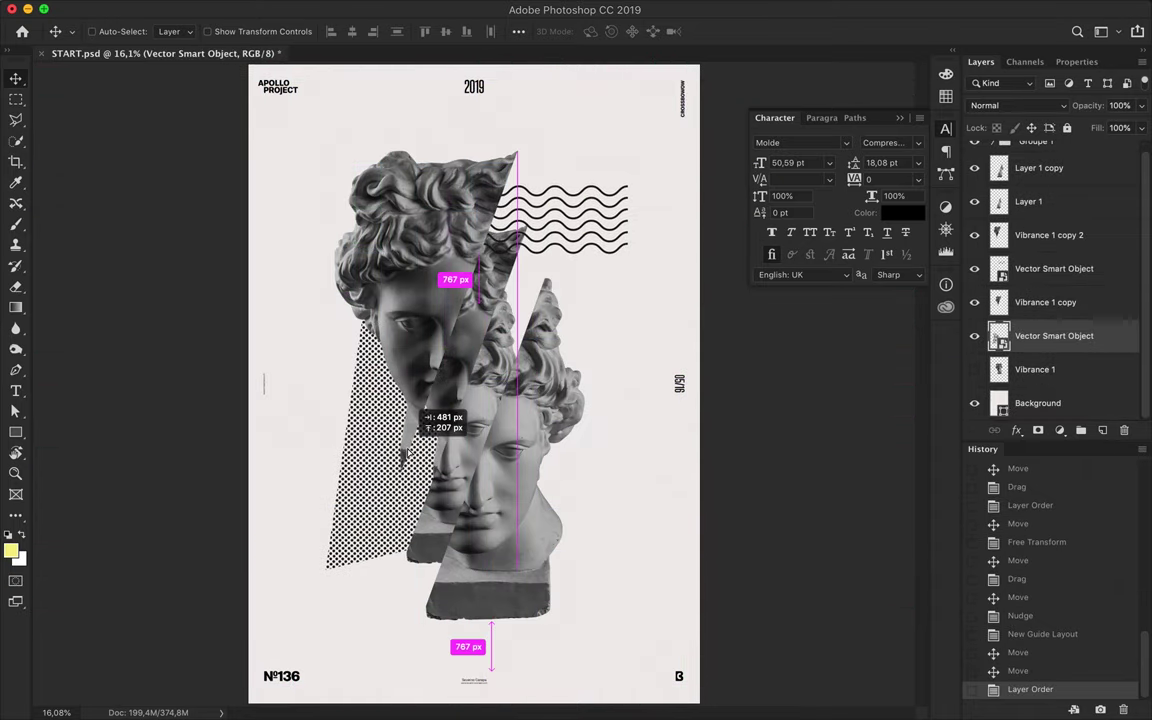
click(600, 232)
key(ctrl+t)
drag(640, 262, 560, 300)
mouse_move(560, 230)
mouse_down()
mouse_move(585, 260)
mouse_move(585, 283)
mouse_move(397, 182)
mouse_up()
key(Return)
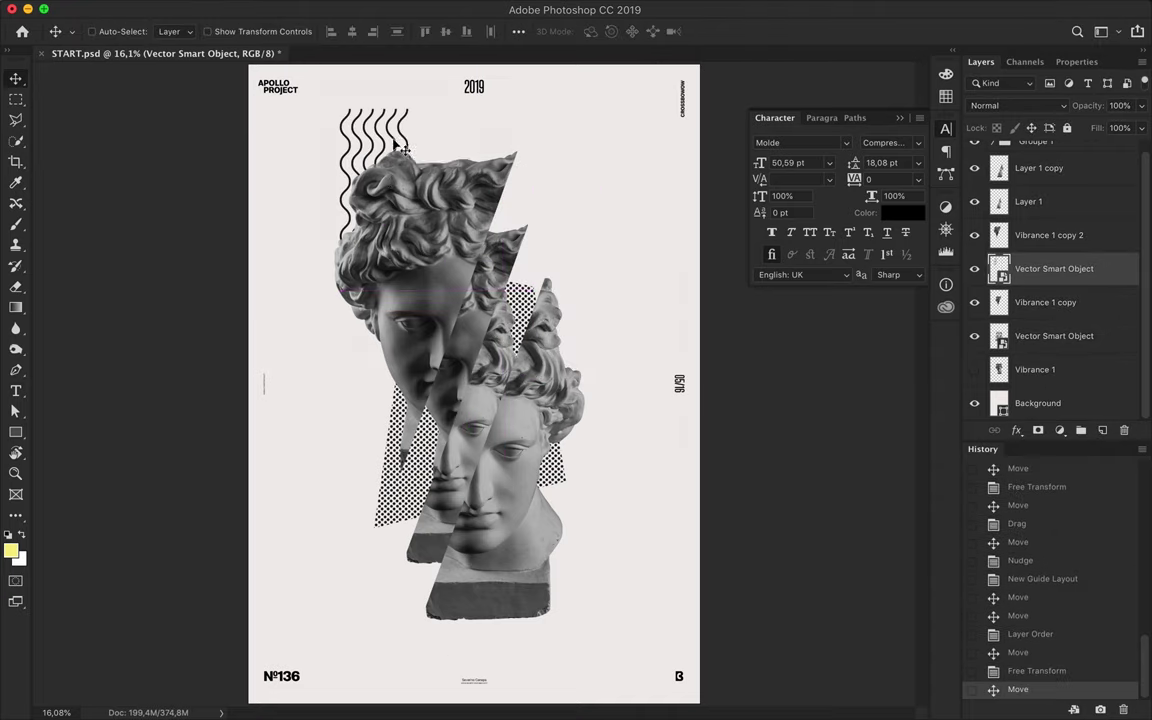
Step: Type the title text APOLLO
scroll(540, 330, down, 1)
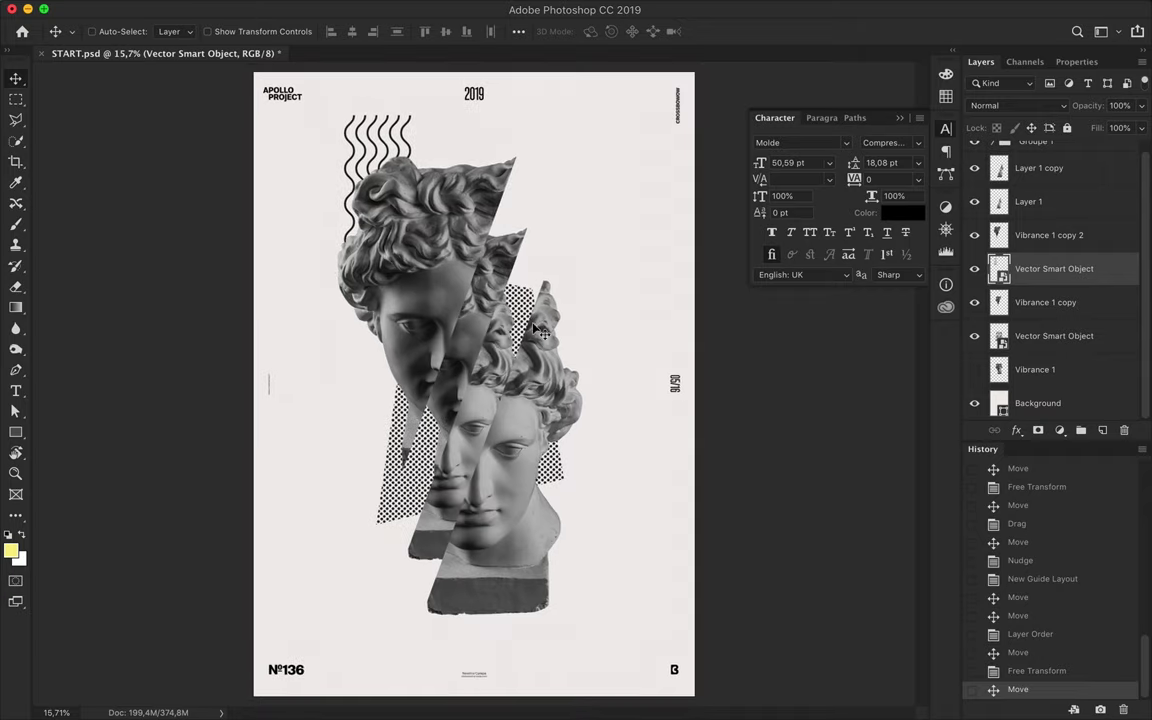
text(APOLLO)
click(608, 206)
Step: Enlarge the APOLLO text
key(Return)
mouse_move(631, 207)
mouse_down()
mouse_move(690, 225)
mouse_move(605, 205)
mouse_up()
key(v)
Step: Draw a rectangle around APOLLO on a new layer with a black outline
key(ctrl+shift+alt+n)
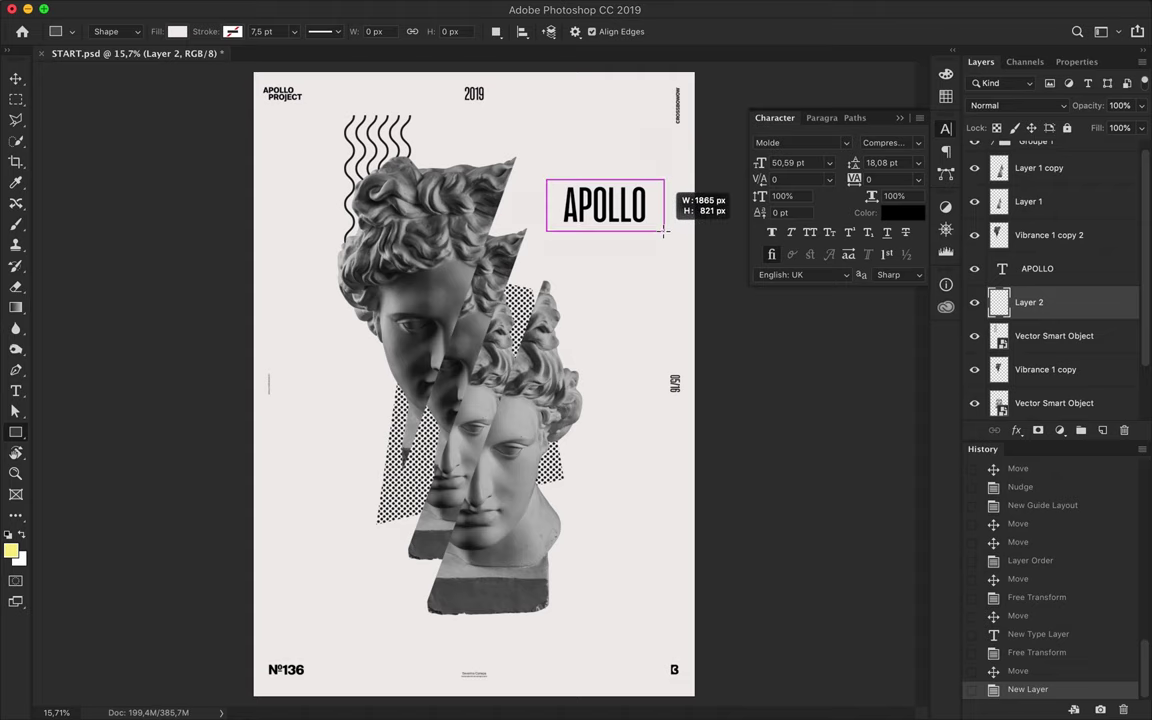
drag(663, 232, 666, 234)
click(177, 31)
click(195, 65)
click(957, 185)
key(v)
Step: Set the APOLLO text colour and the box outline thickness
click(620, 200)
key(a)
key(t)
click(903, 212)
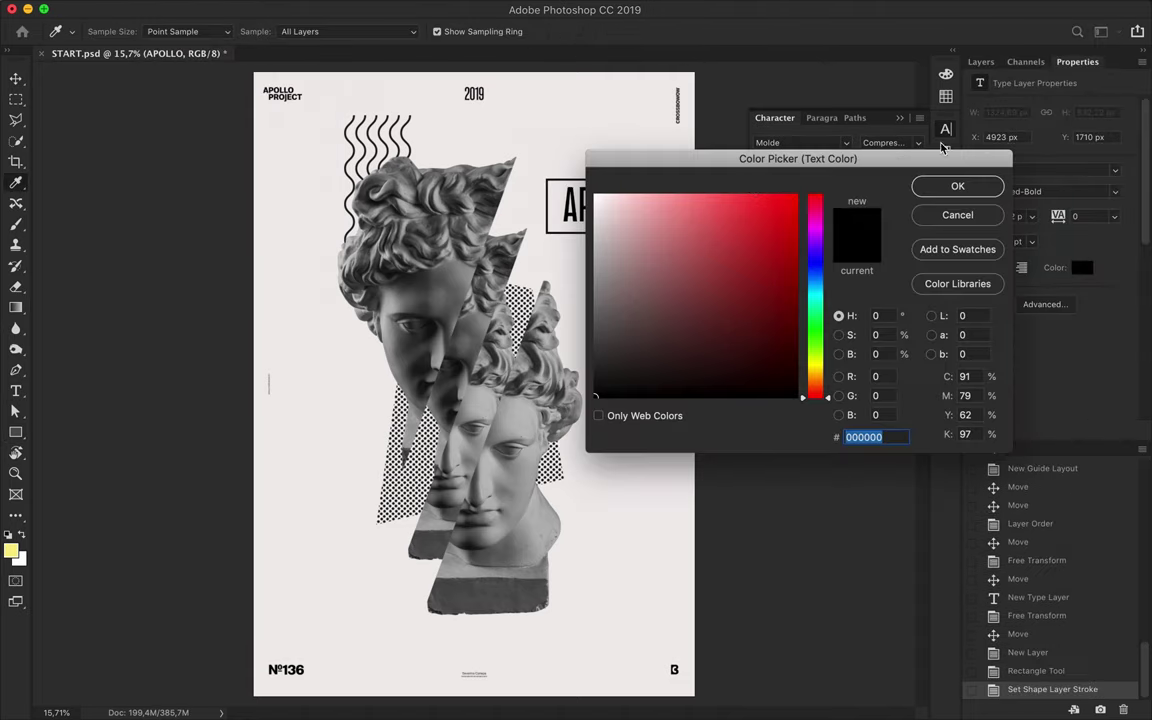
click(957, 185)
click(664, 225)
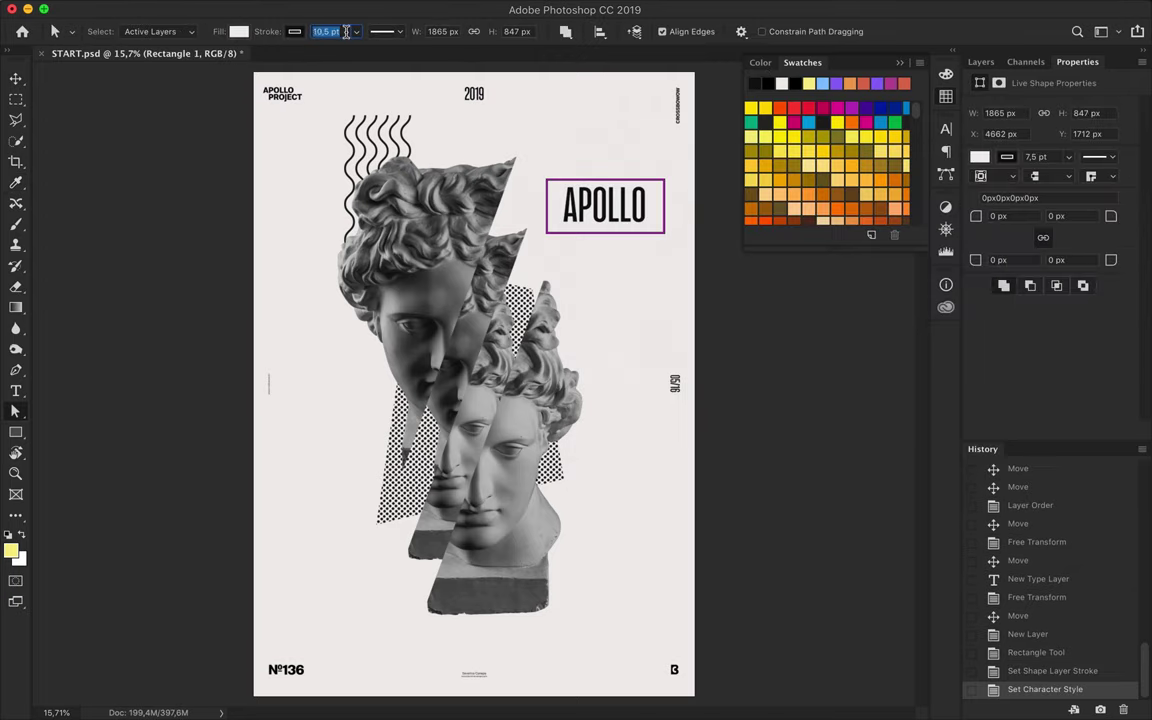
Step: Centre APOLLO and the box on each other and move them beside the top head
click(312, 29)
key(v)
click(352, 31)
click(446, 31)
drag(620, 200, 551, 231)
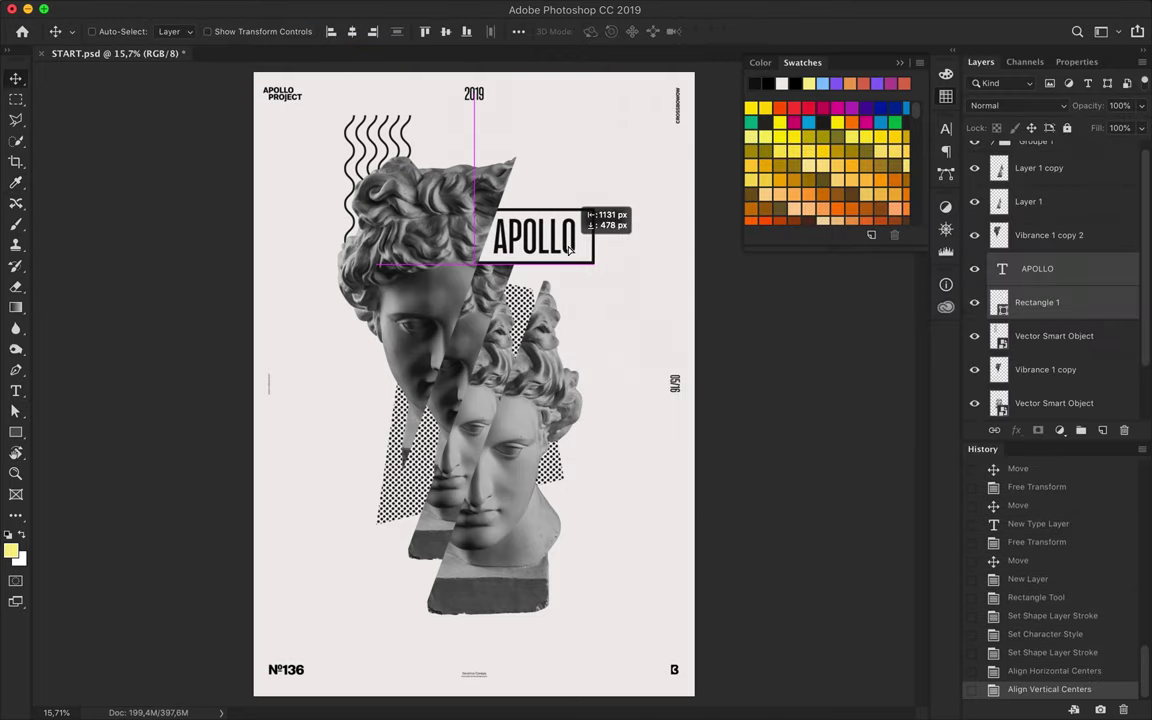
key(ctrl+shift+alt+n)
Step: Lay a colour gradient over the lower head, clipped to it in Color blend mode
key(g)
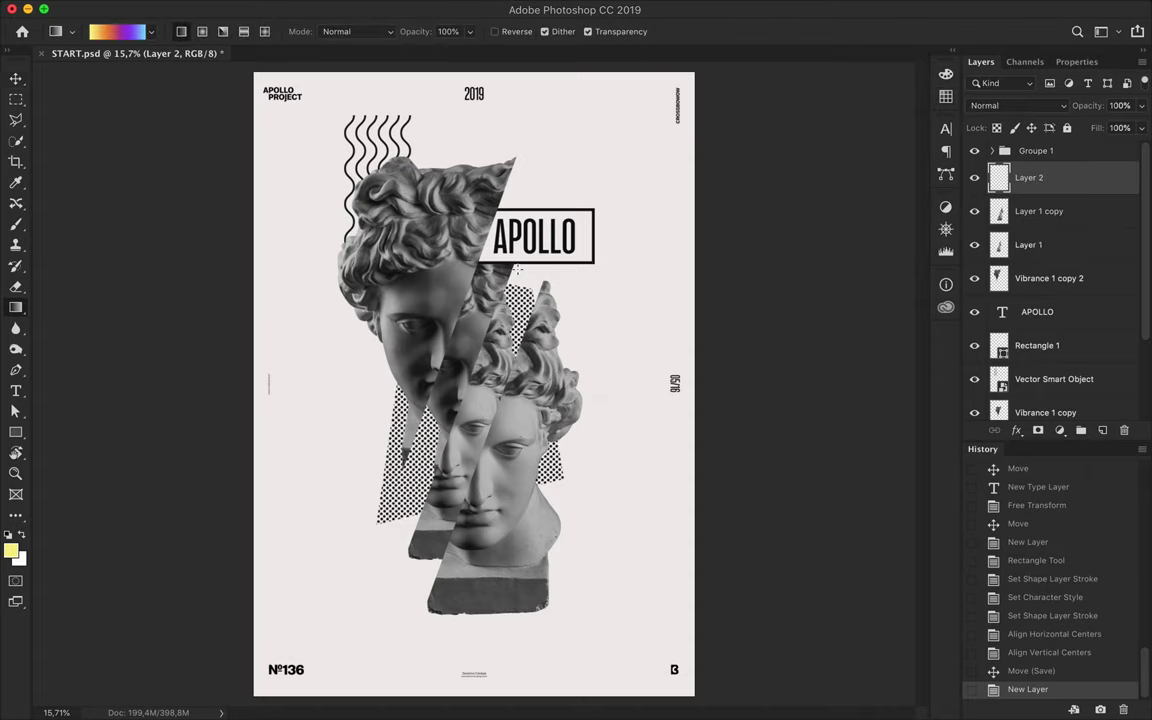
drag(481, 190, 481, 600)
key(ctrl+alt+g)
click(1018, 105)
click(1000, 452)
Step: Duplicate the APOLLO text and Rectangle 1 down-left and restack the copy
key(v)
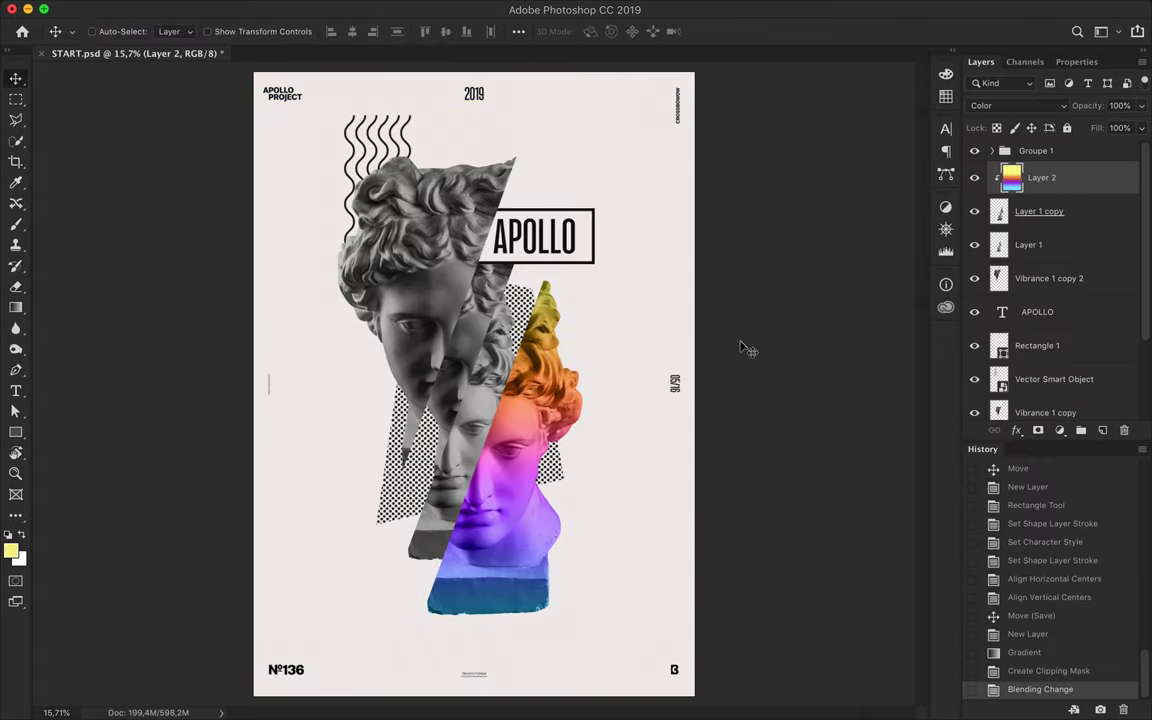
click(1040, 301)
shift+click(1037, 336)
mouse_move(575, 243)
mouse_down()
mouse_move(463, 503)
mouse_move(455, 558)
mouse_up()
drag(1048, 302, 1057, 226)
Step: Change the copied text to 365°, nudge its box left, and raise the halftone triangle
double_click(1002, 235)
text(365)
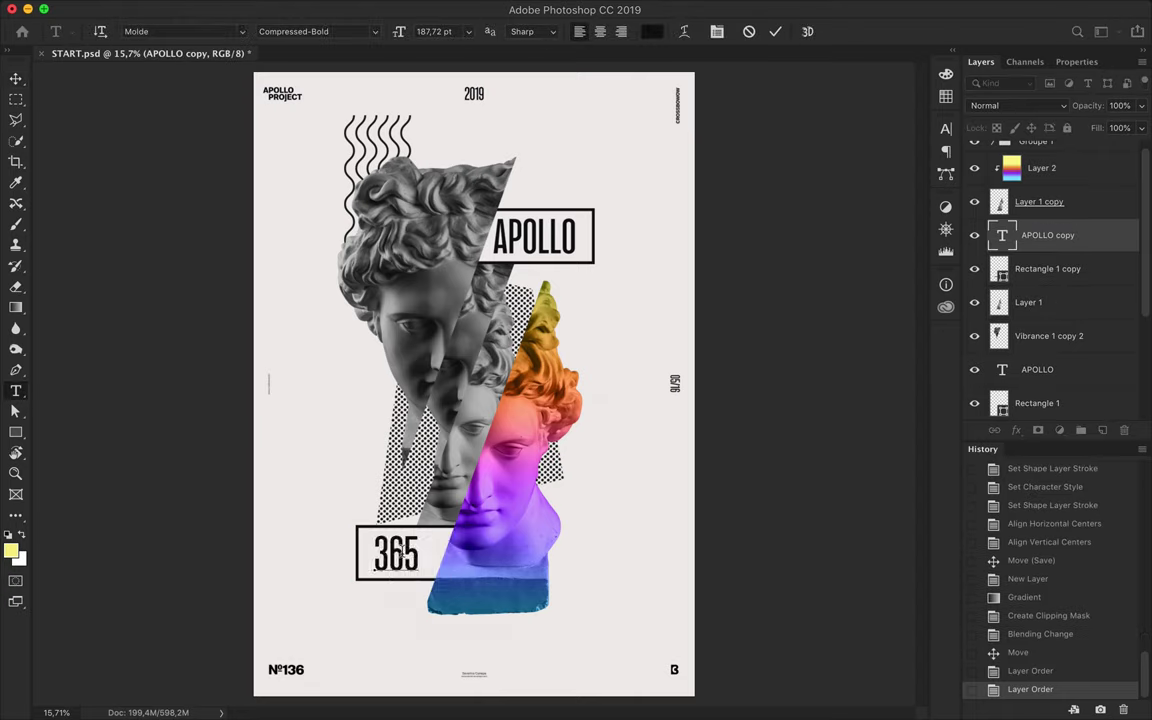
key(Escape)
key(v)
drag(379, 561, 374, 562)
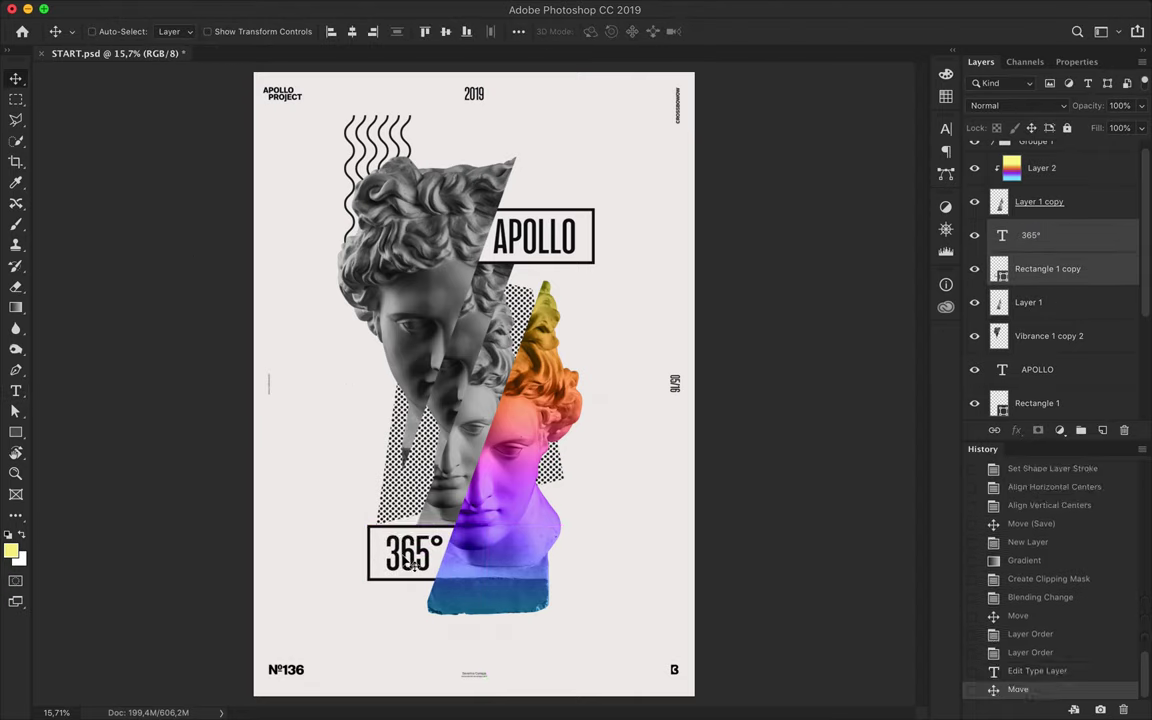
drag(400, 470, 398, 455)
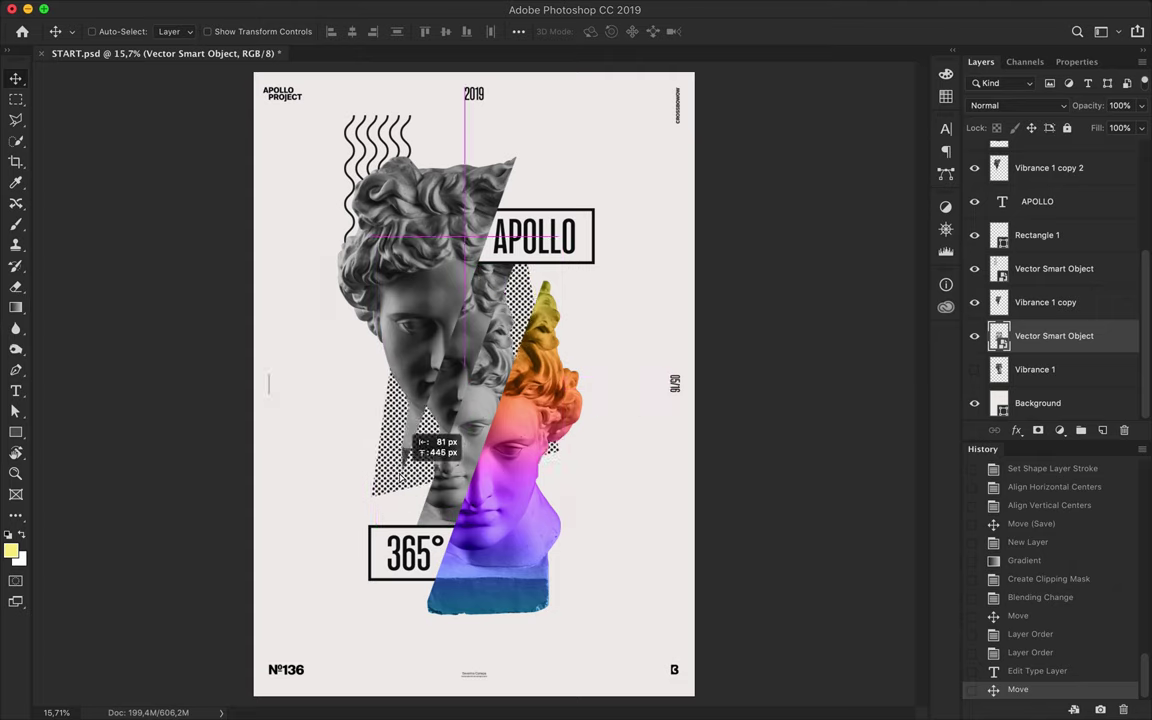
Step: Copy the wavy lines, turn them horizontal, and place them at the bust's lower right
drag(415, 152, 573, 489)
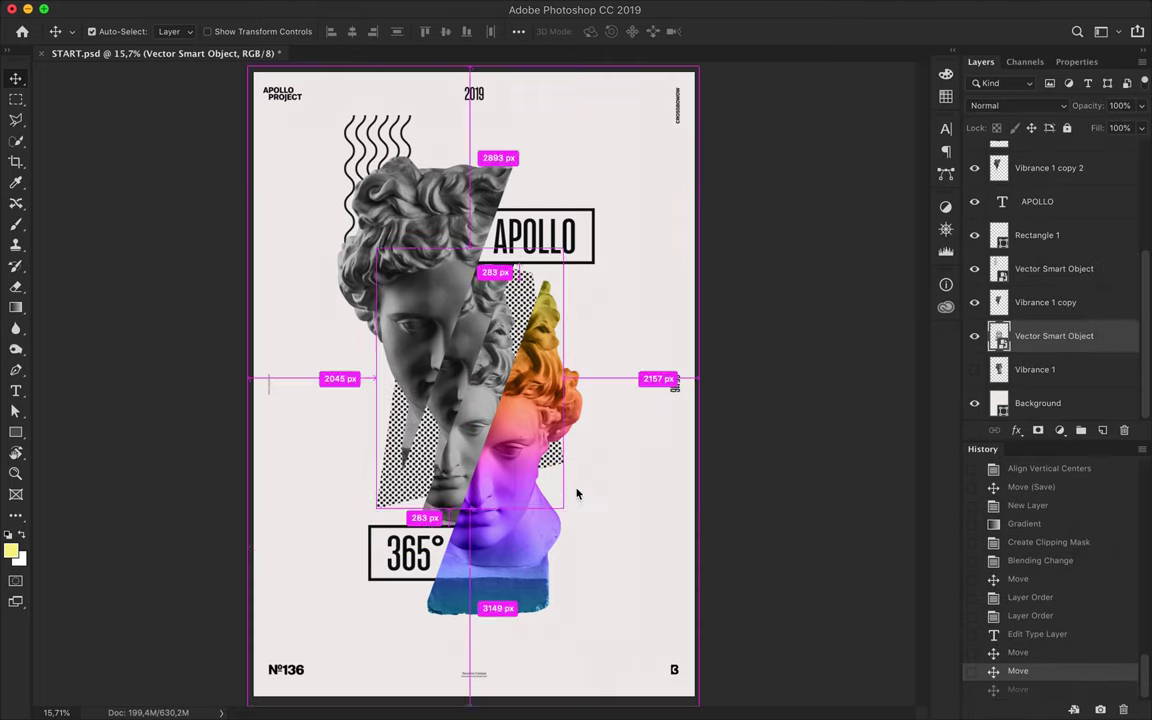
key(ctrl+t)
key(Return)
drag(591, 545, 600, 540)
Step: Rasterize the original upright wavy lines layer
click(1054, 302)
right_click(1054, 302)
click(900, 330)
ctrl+click(999, 302)
Step: Fill the upright wavy lines with an orange-to-blue gradient and shift them left
key(g)
drag(376, 117, 376, 295)
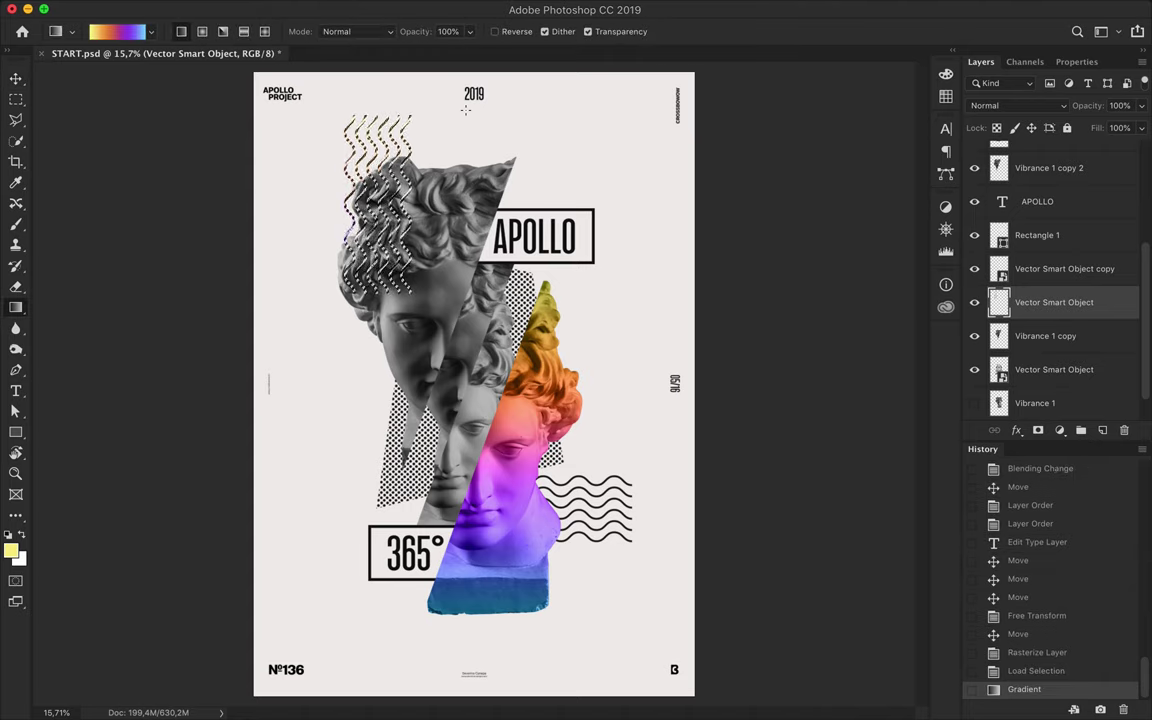
key(ctrl+d)
key(v)
drag(380, 200, 344, 200)
scroll(578, 270, up, 2)
scroll(578, 270, down, 1)
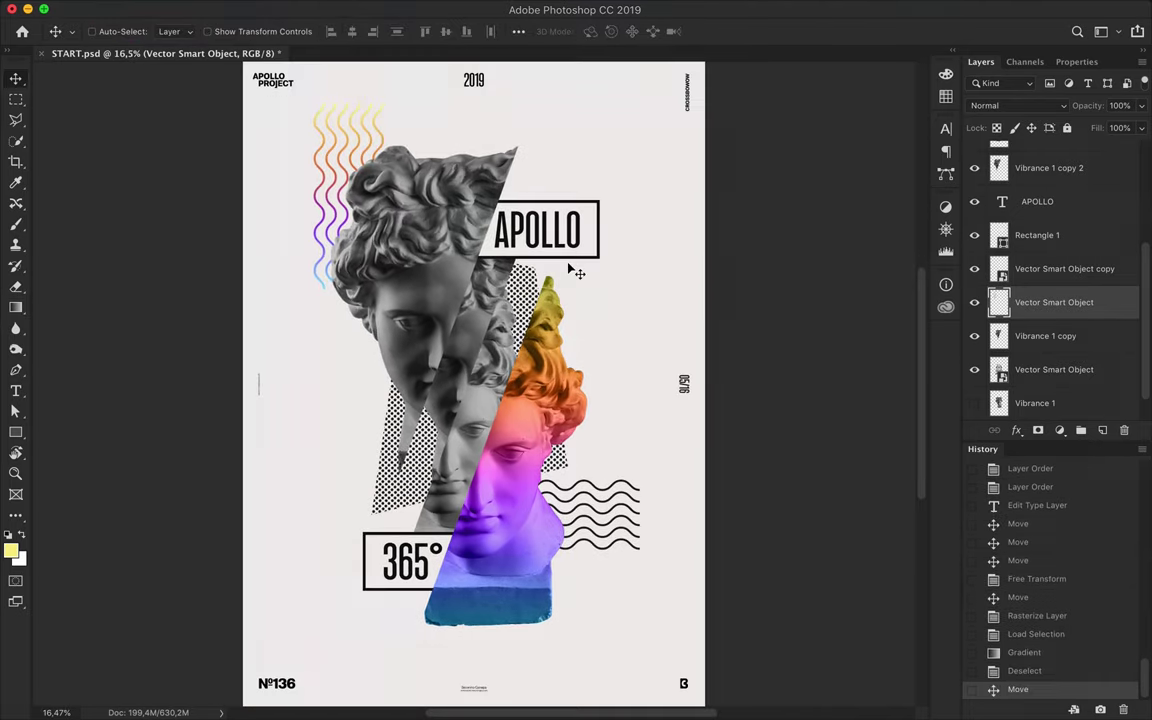
scroll(578, 270, up, 2)
click(15, 432)
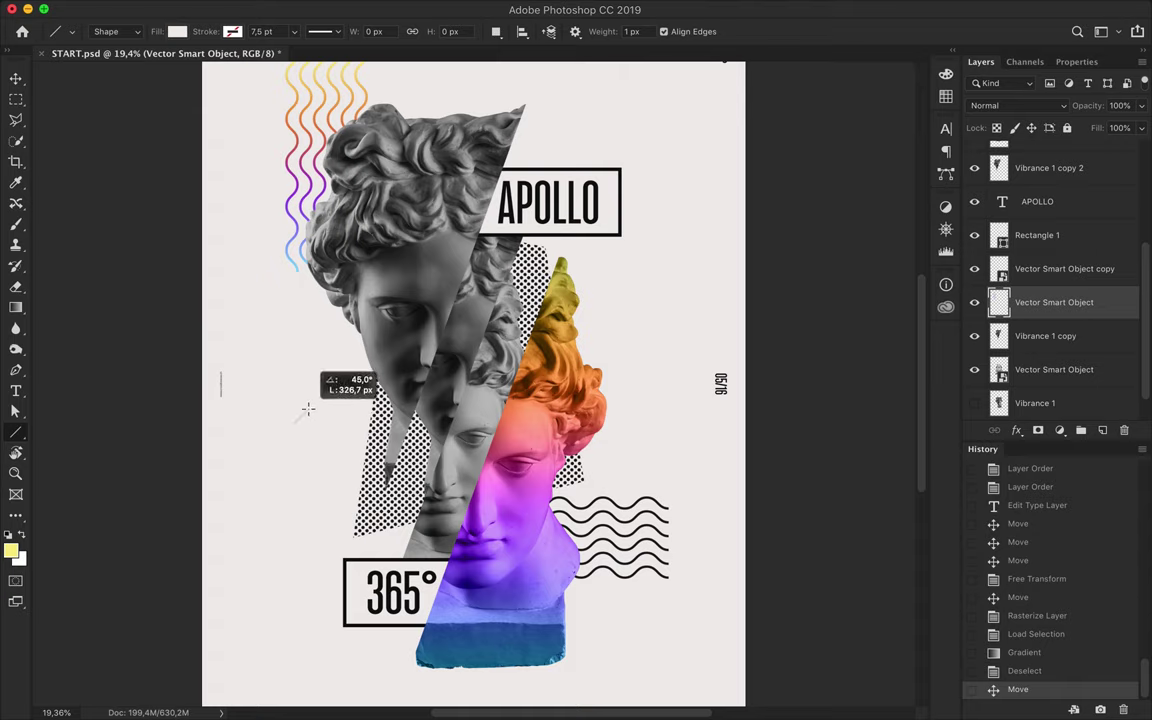
Step: Draw a short diagonal line and combine it with a 90°-rotated copy into an X
drag(308, 409, 310, 408)
click(177, 31)
click(232, 31)
click(301, 56)
key(v)
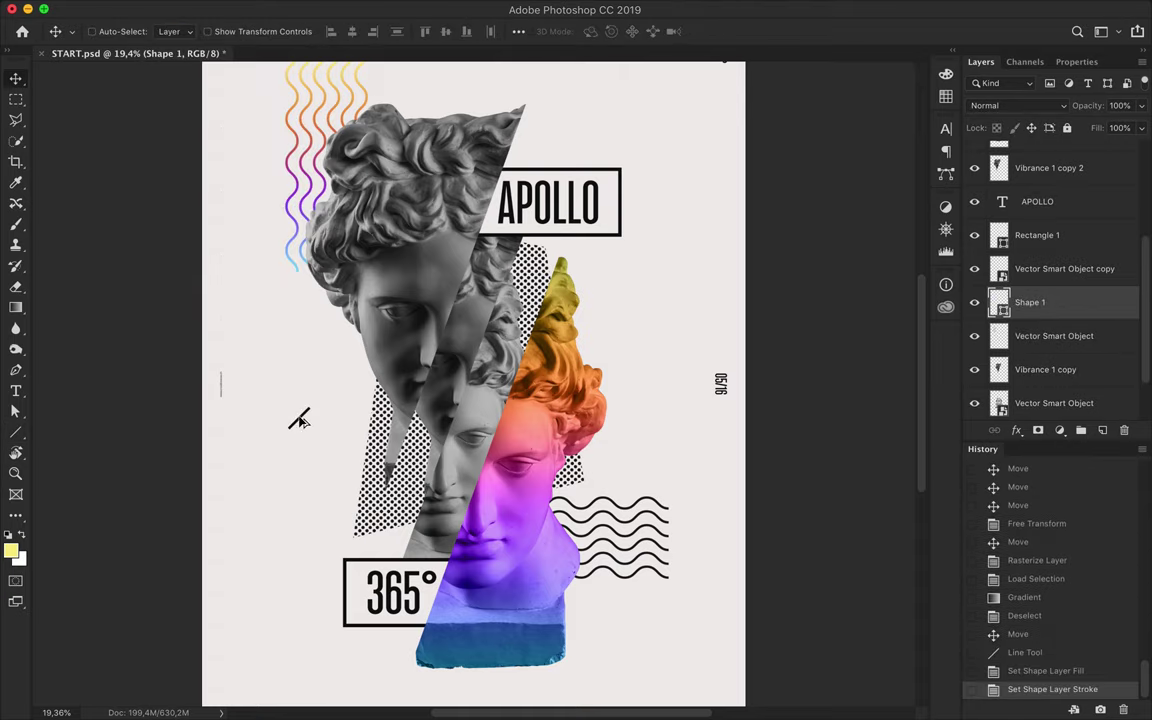
key(ctrl+j)
key(ctrl+t)
scroll(296, 366, up, 5)
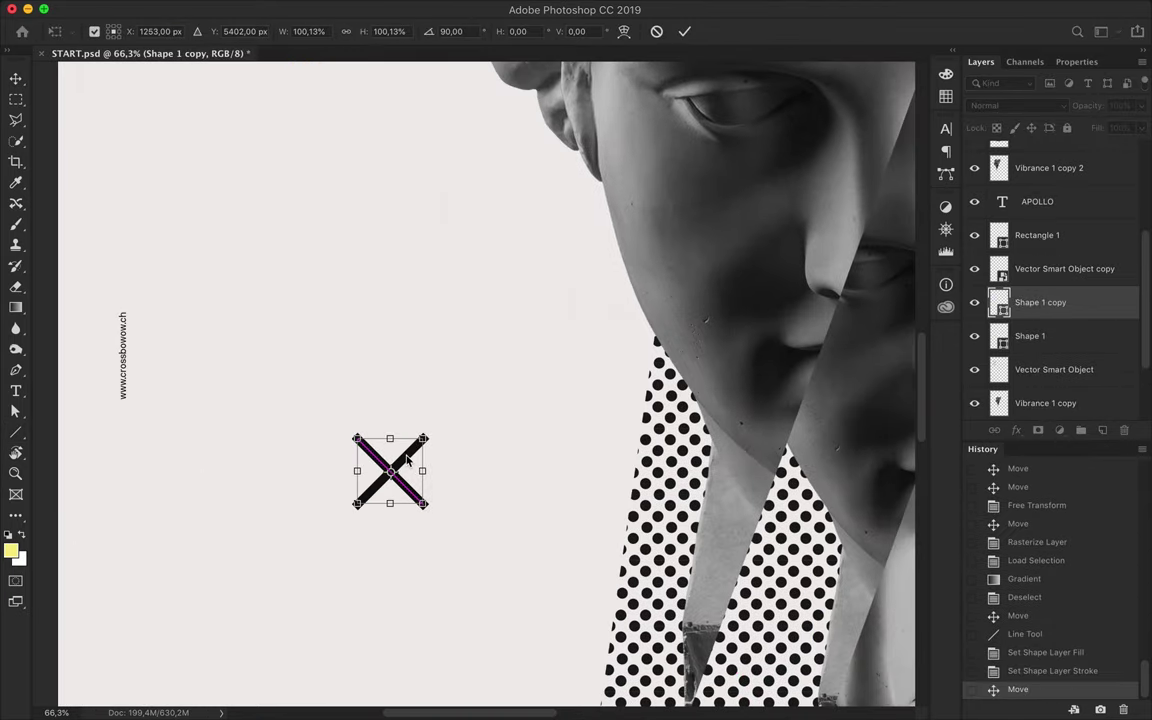
key(Escape)
mouse_move(406, 457)
mouse_down()
mouse_move(449, 455)
mouse_move(314, 411)
mouse_up()
key(ctrl+t)
key(Return)
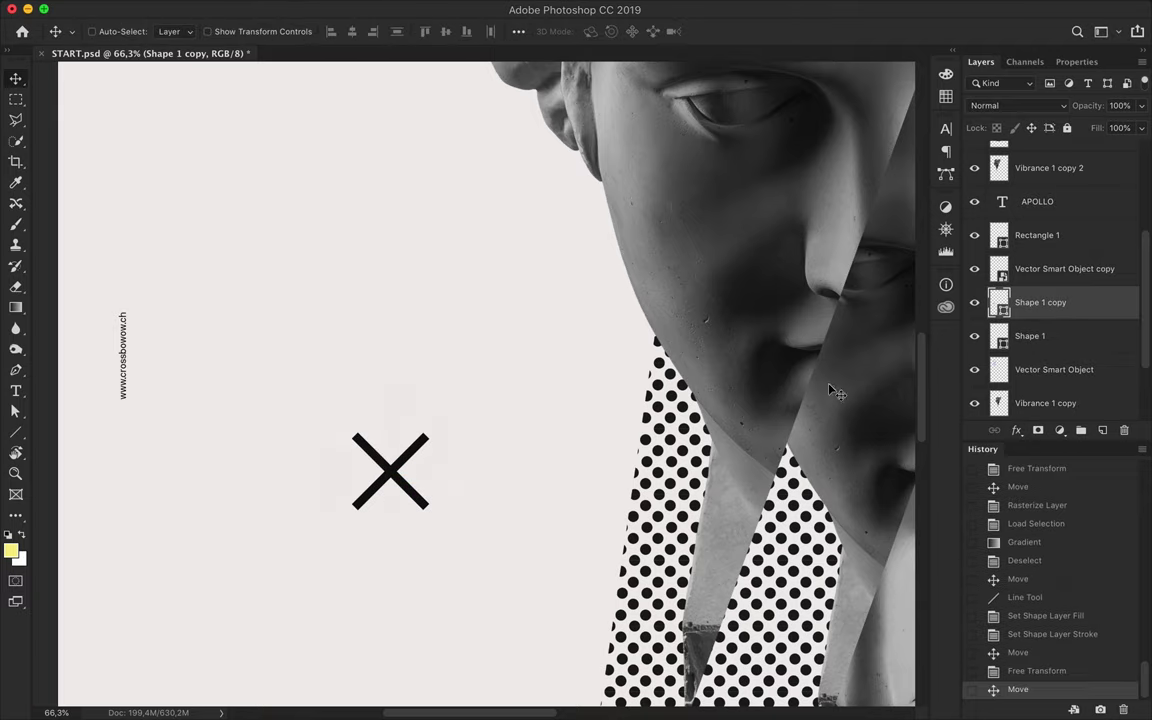
Step: Thicken the X's stroke to 15 and rasterize the X shape layer
shift+click(1030, 336)
key(ctrl+e)
text(a15)
key(Return)
key(v)
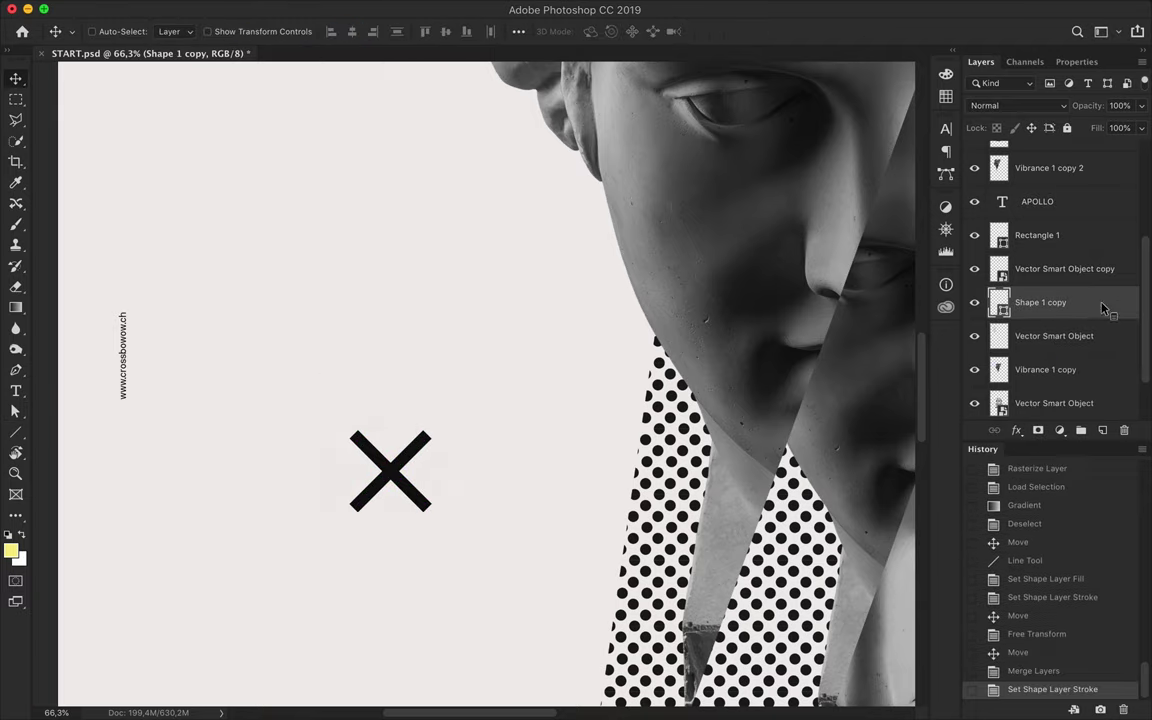
right_click(1103, 308)
click(850, 230)
key(ctrl+0)
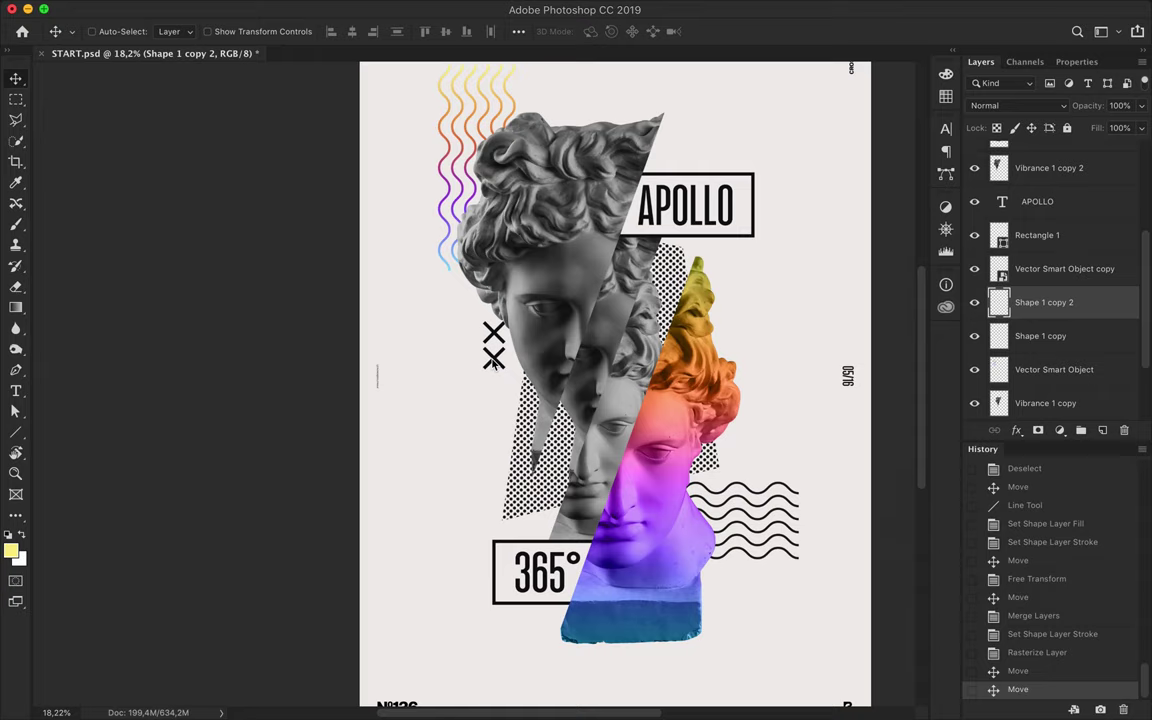
Step: Make two copies of the X, enlarging one over the coloured bust
drag(493, 335, 536, 345)
drag(1040, 302, 1040, 228)
drag(527, 335, 677, 490)
key(ctrl+t)
key(Return)
drag(640, 450, 703, 497)
Step: Fill the bust X with a yellow-to-purple gradient and bring it to the top
key(g)
ctrl+click(999, 244)
mouse_move(688, 438)
mouse_down()
mouse_move(688, 515)
mouse_move(681, 488)
mouse_move(746, 493)
mouse_move(750, 535)
mouse_move(652, 533)
mouse_up()
key(ctrl+d)
key(v)
key(ctrl+bracketright)
key(Return)
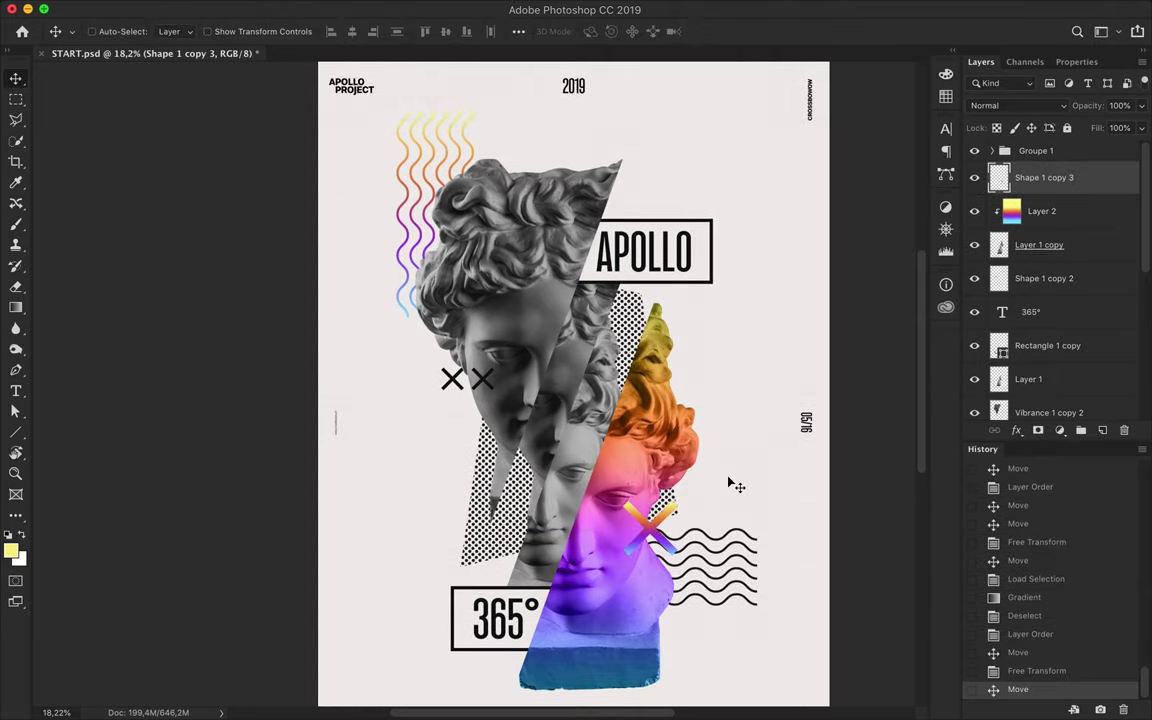
Step: Copy the gradient X onto the statue's hair and resize all three small X's together
mouse_move(729, 483)
mouse_down()
mouse_move(510, 159)
mouse_move(537, 159)
mouse_up()
key(Return)
scroll(510, 160, up, 2)
scroll(520, 170, down, 2)
shift+click(1044, 244)
key(ctrl+t)
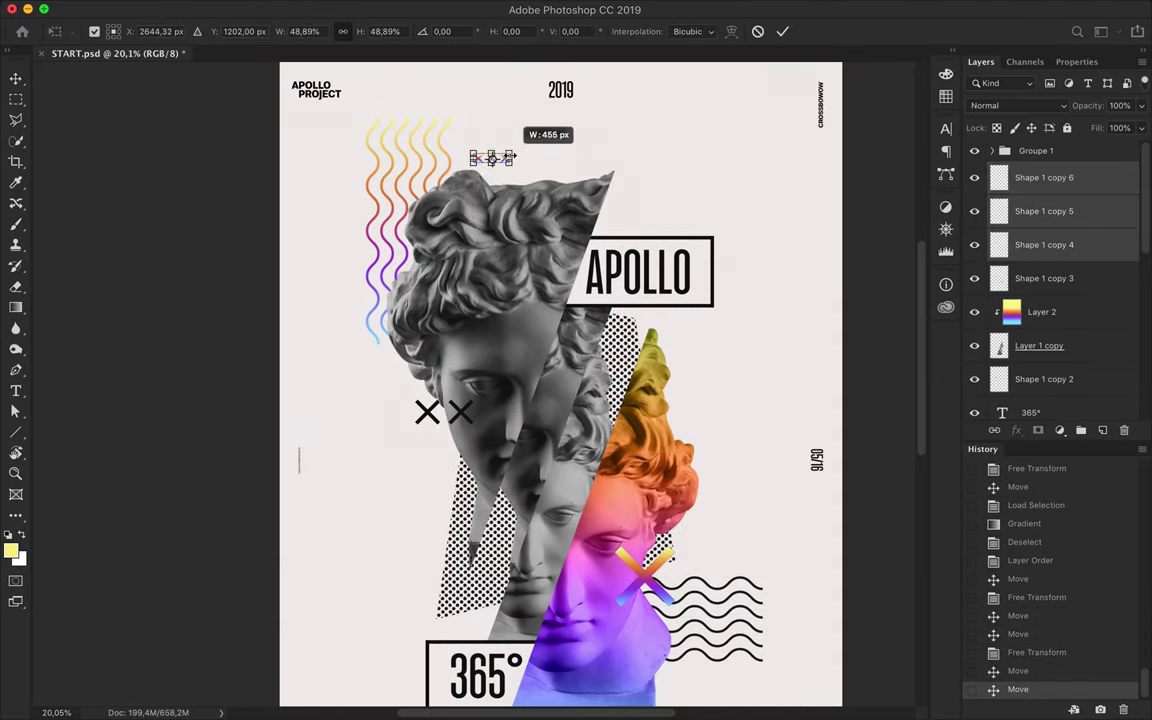
key(Return)
scroll(491, 158, up, 3)
scroll(434, 395, down, 1)
Step: Group the three small X layers and name the group 'Top Cross'
key(ctrl+g)
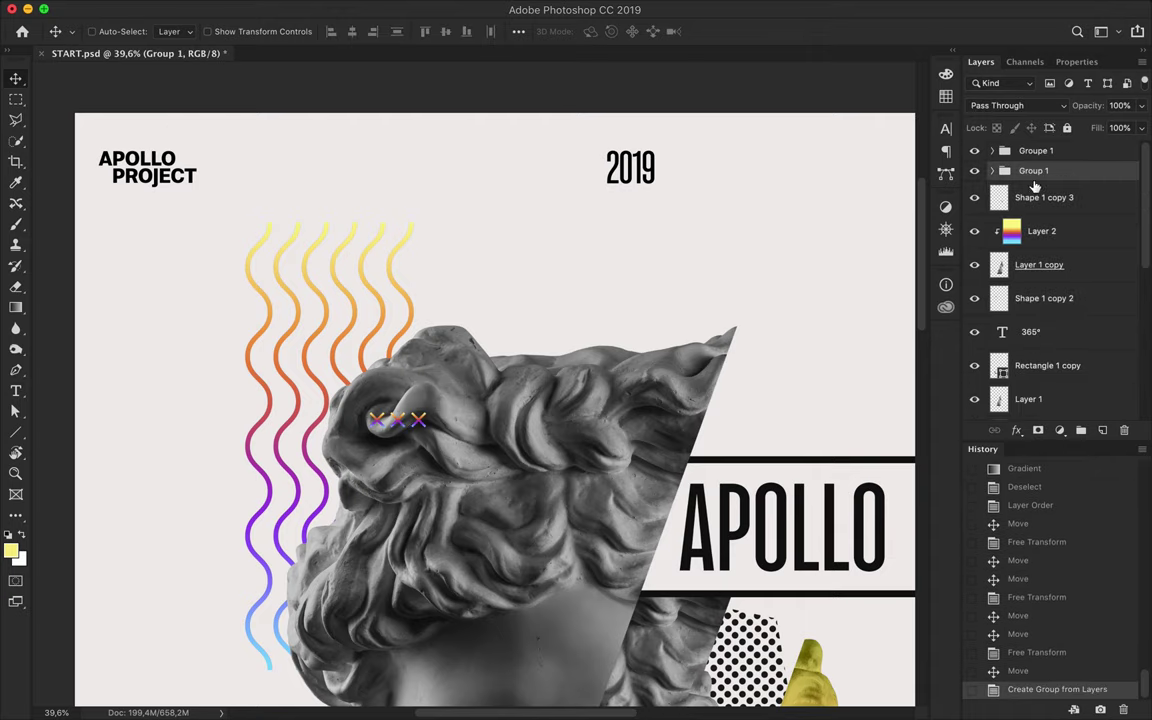
text(oss)
key(Return)
scroll(692, 274, down, 5)
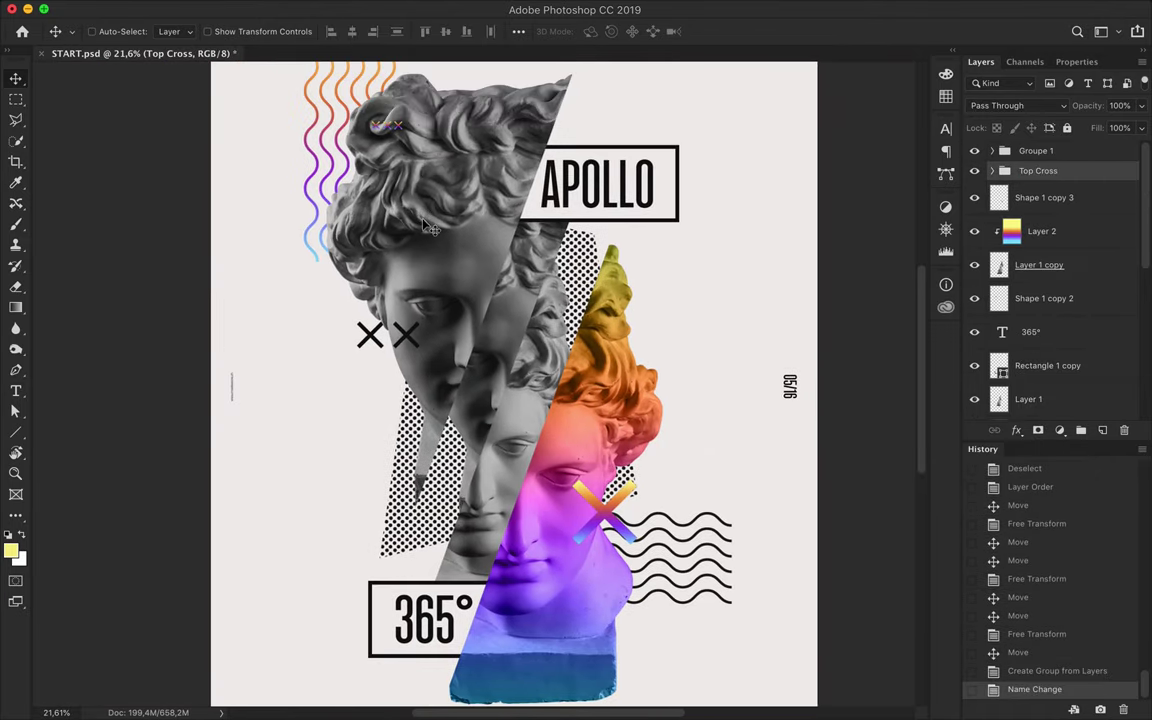
Step: Begin a polygonal lasso outline of a slice on the grey statue head
click(452, 278)
key(l)
click(509, 313)
click(380, 90)
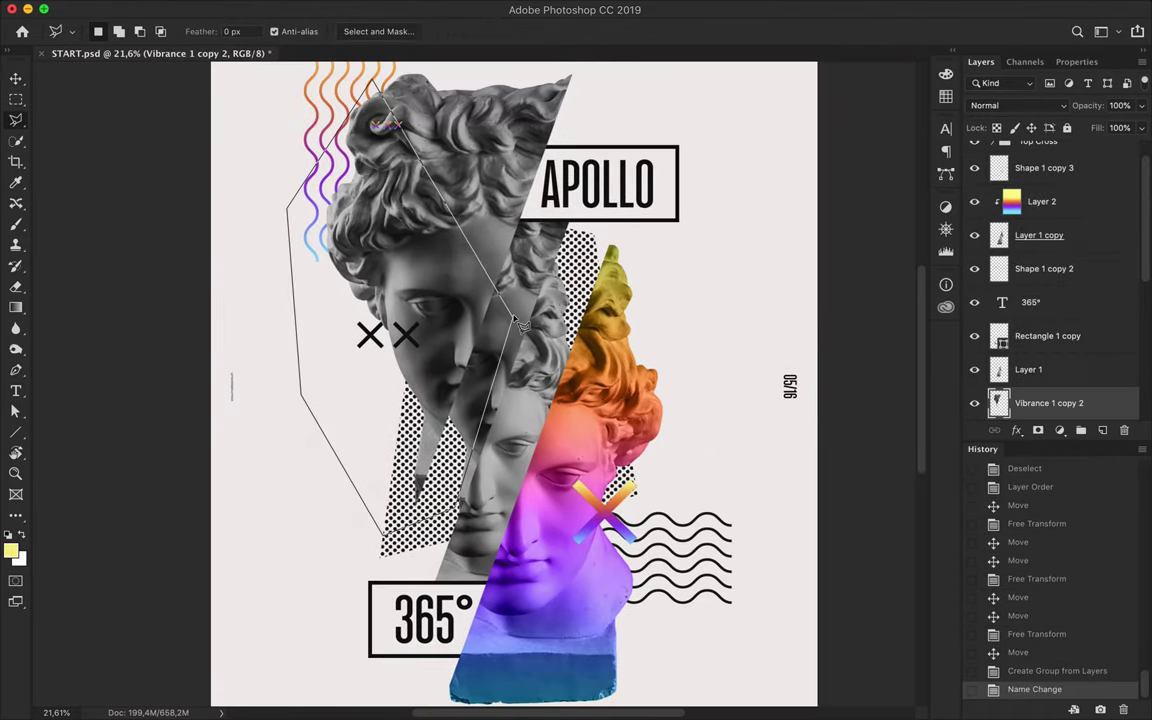
Step: Copy the first grey-head slice onto its own layer and offset it upward
click(519, 322)
key(ctrl+c)
key(ctrl+v)
key(v)
drag(420, 260, 455, 200)
scroll(455, 200, down, 2)
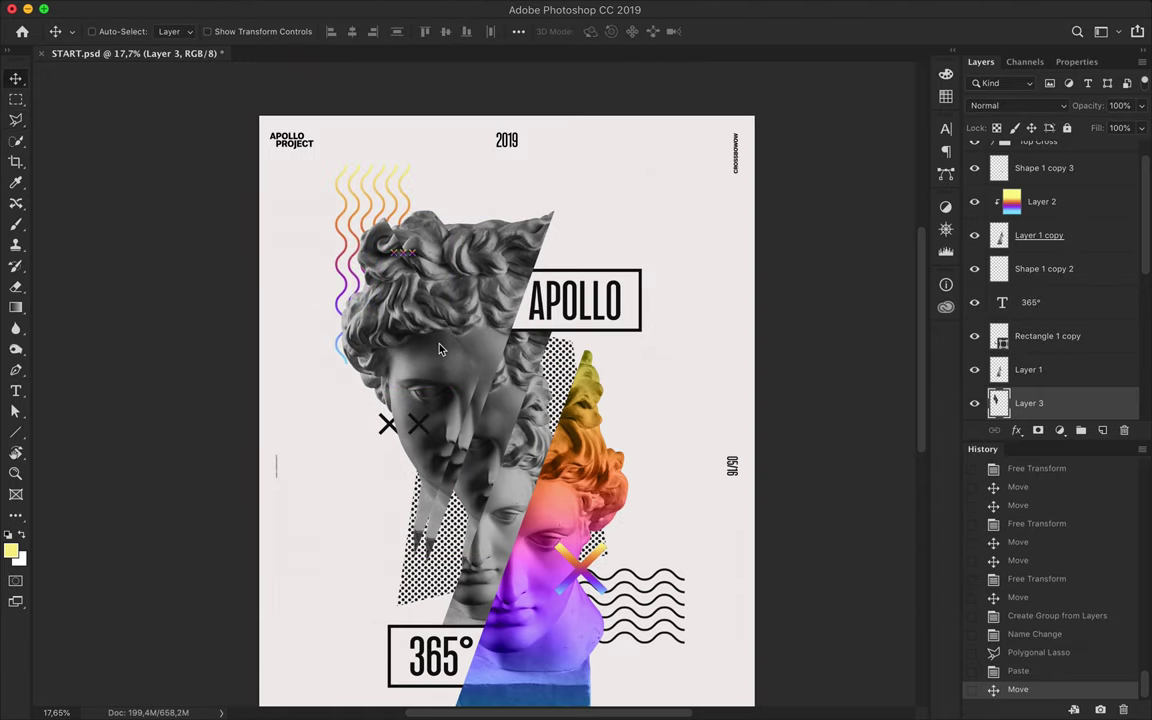
click(352, 8)
Step: Paste a slice across the eyes, delete its excess, and shift it left across the face
key(Escape)
key(l)
scroll(497, 385, up, 5)
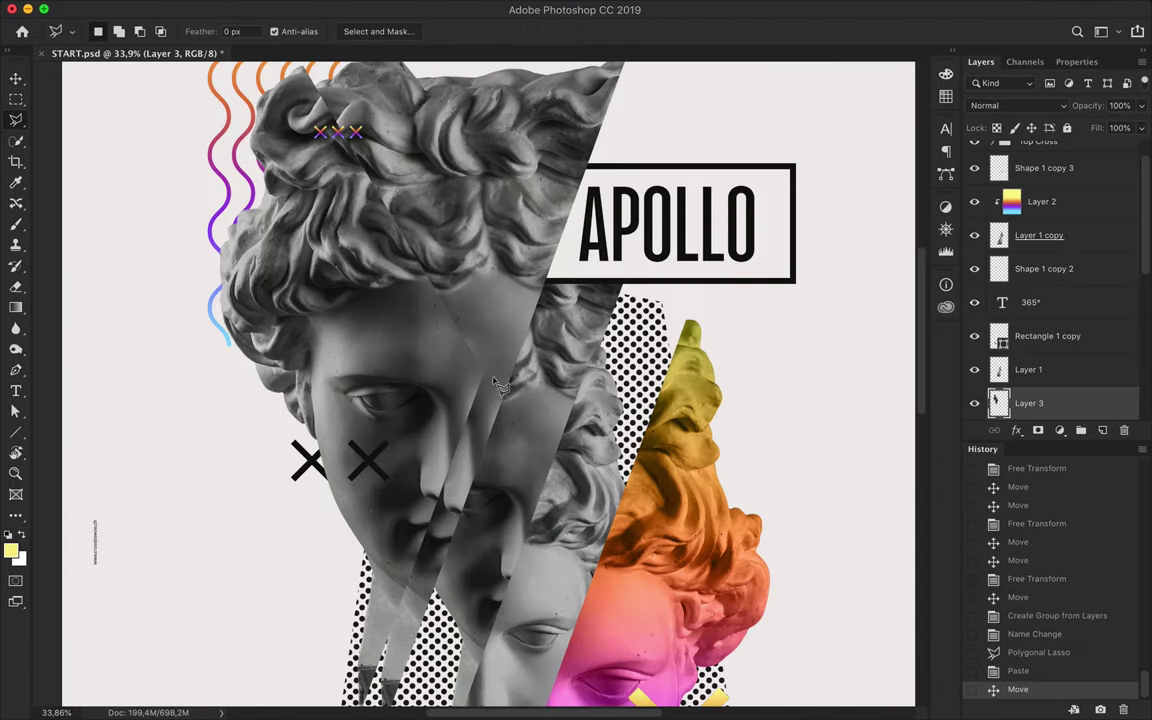
double_click(497, 385)
key(ctrl+v)
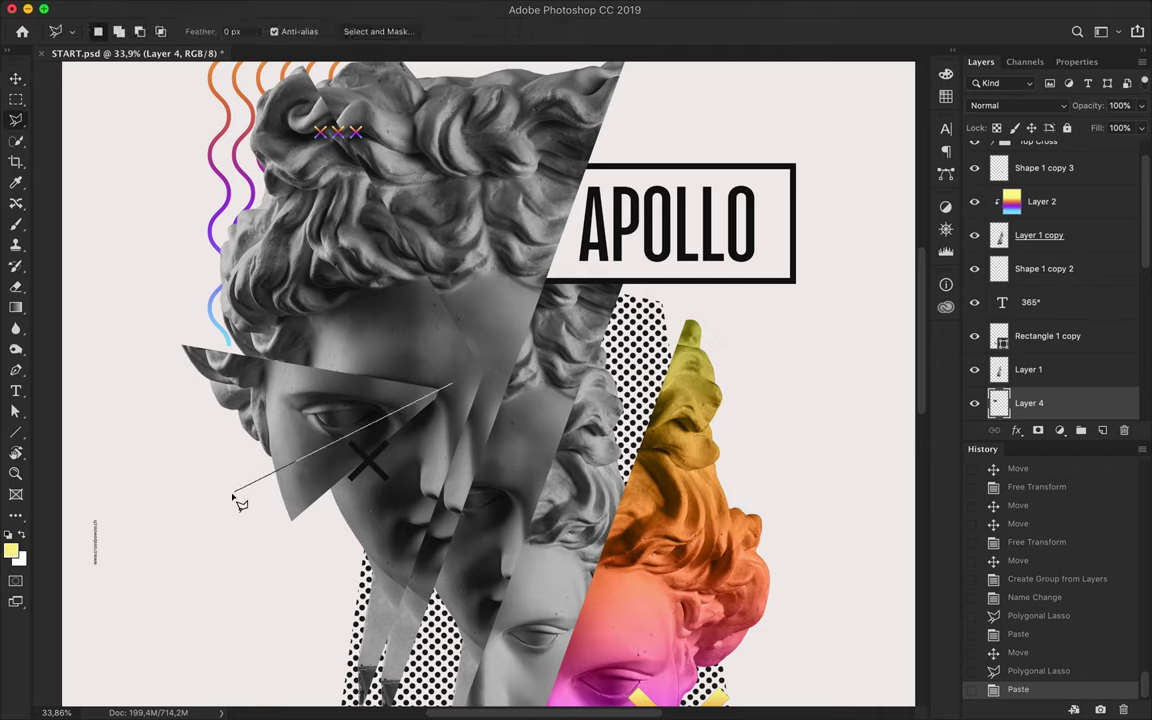
double_click(474, 395)
key(Delete)
key(v)
drag(320, 385, 320, 365)
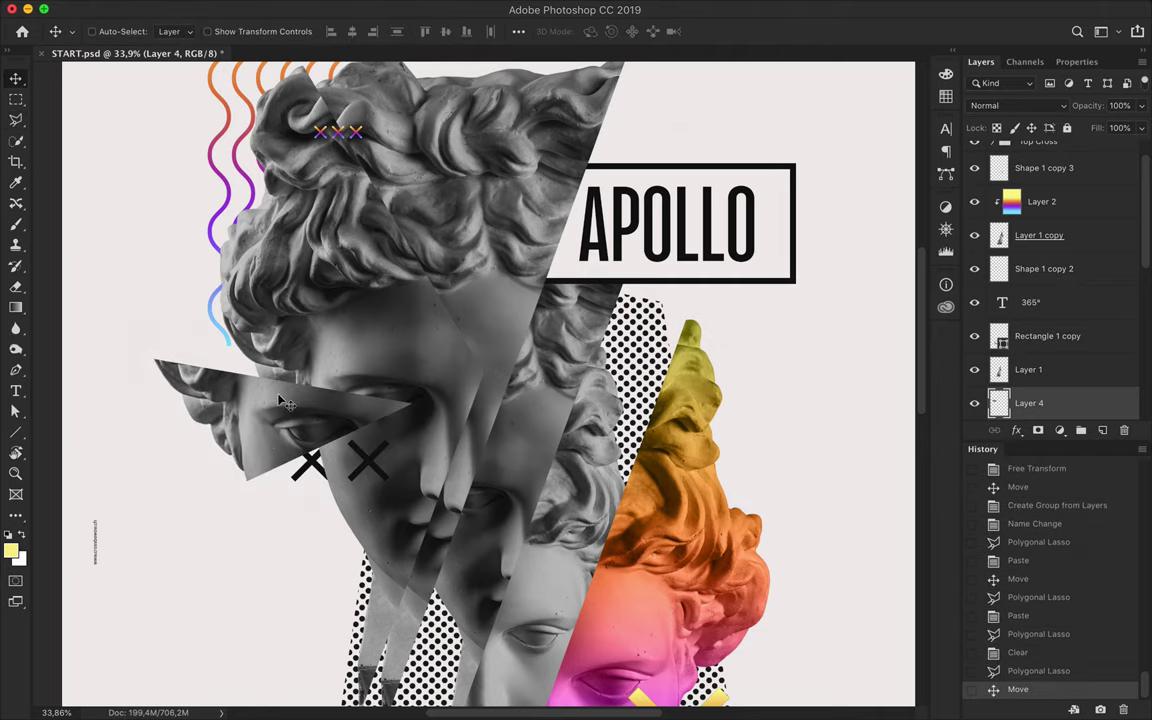
Step: Gaussian-blur the face slice, reposition it, and merge the slice layers into 'Layer 2 copy'
click(399, 8)
click(670, 260)
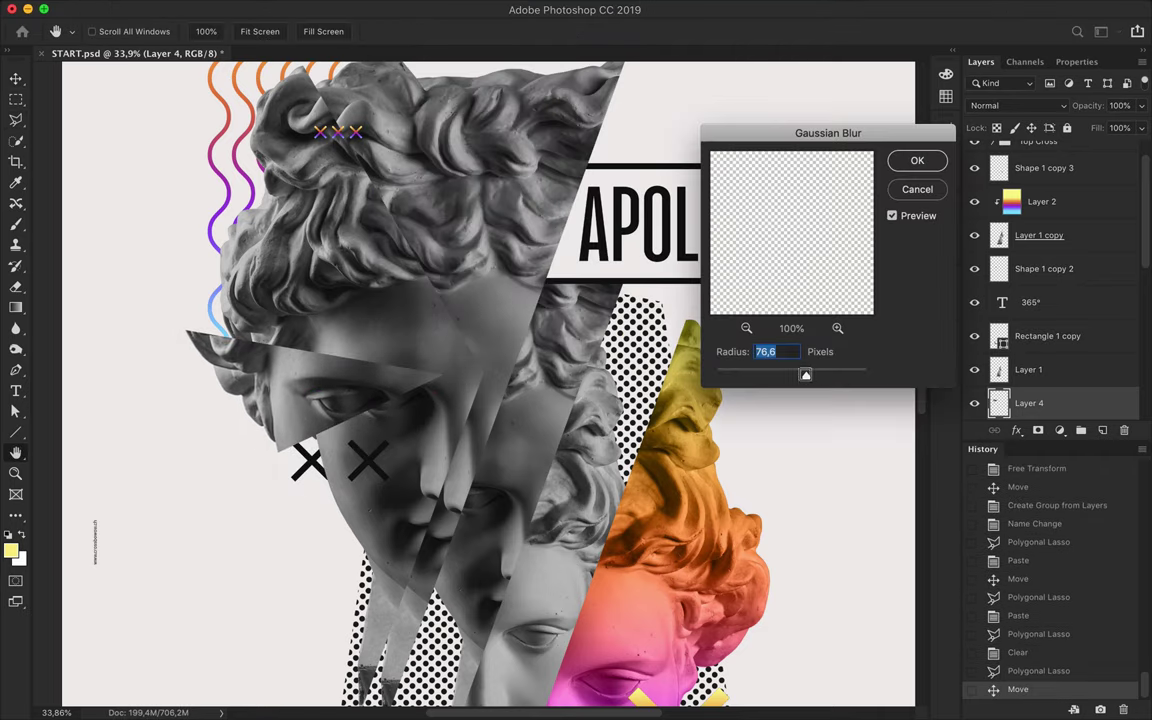
drag(789, 379, 793, 386)
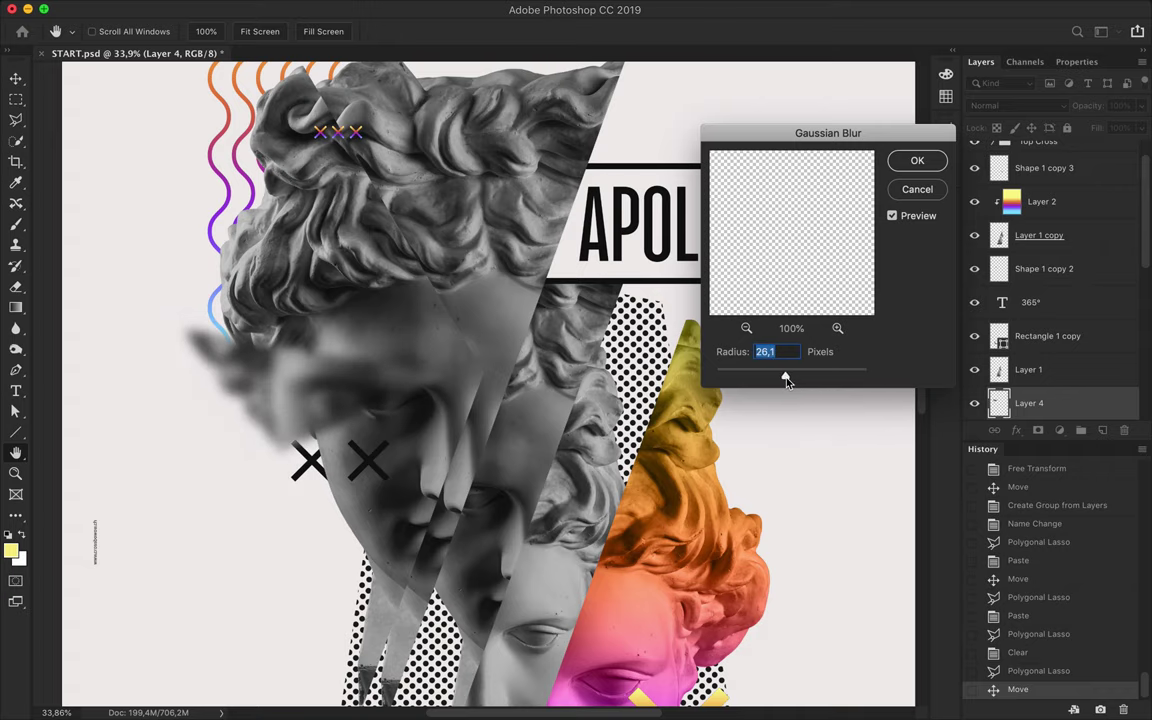
key(Return)
drag(298, 362, 307, 368)
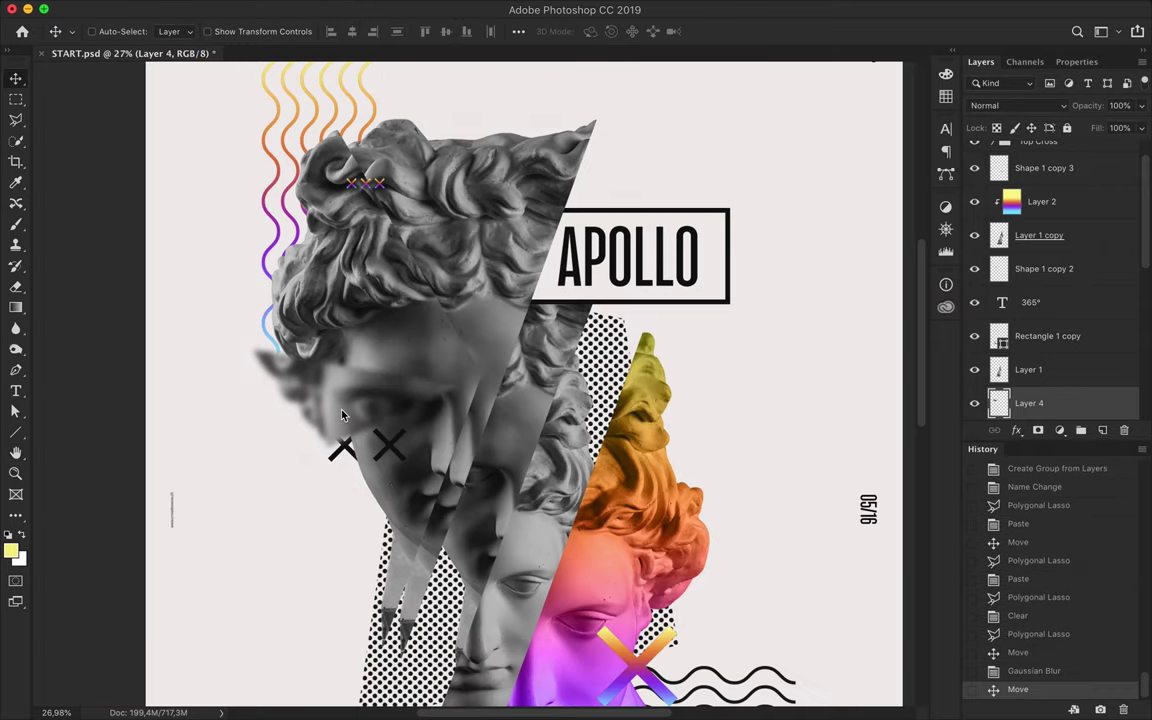
scroll(400, 380, down, 3)
key(ctrl+])
key(ctrl+e)
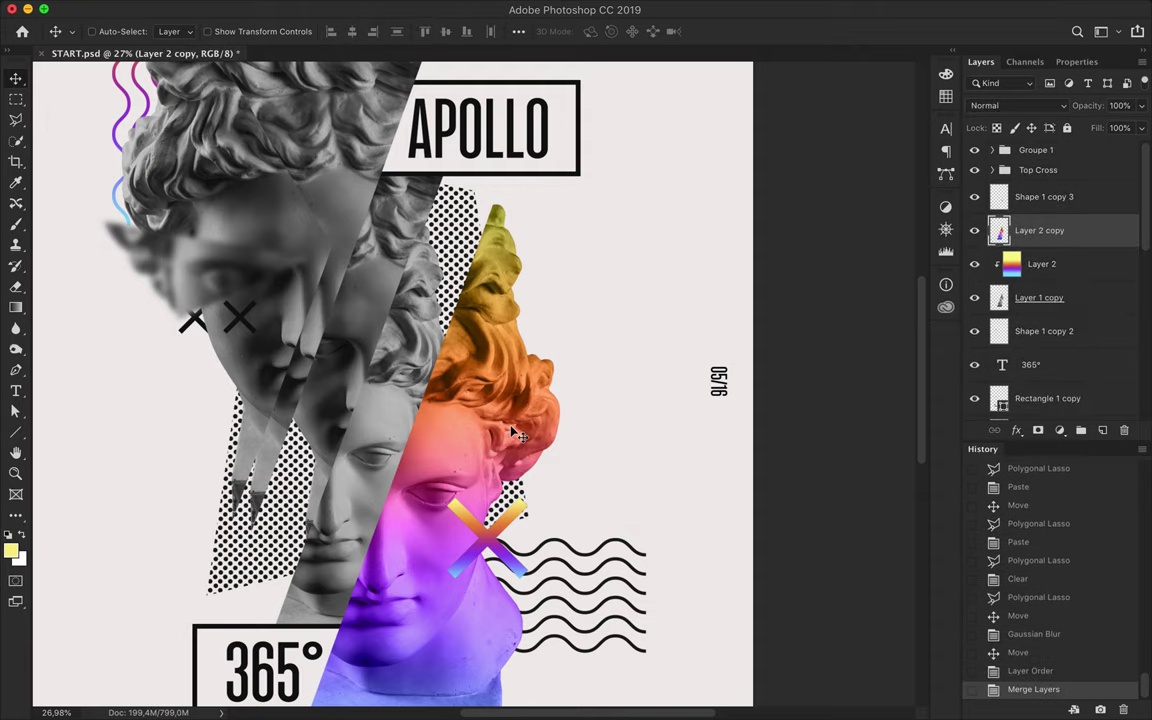
Step: Paste a lassoed piece of the coloured bust and stretch it out to the right
key(l)
click(375, 490)
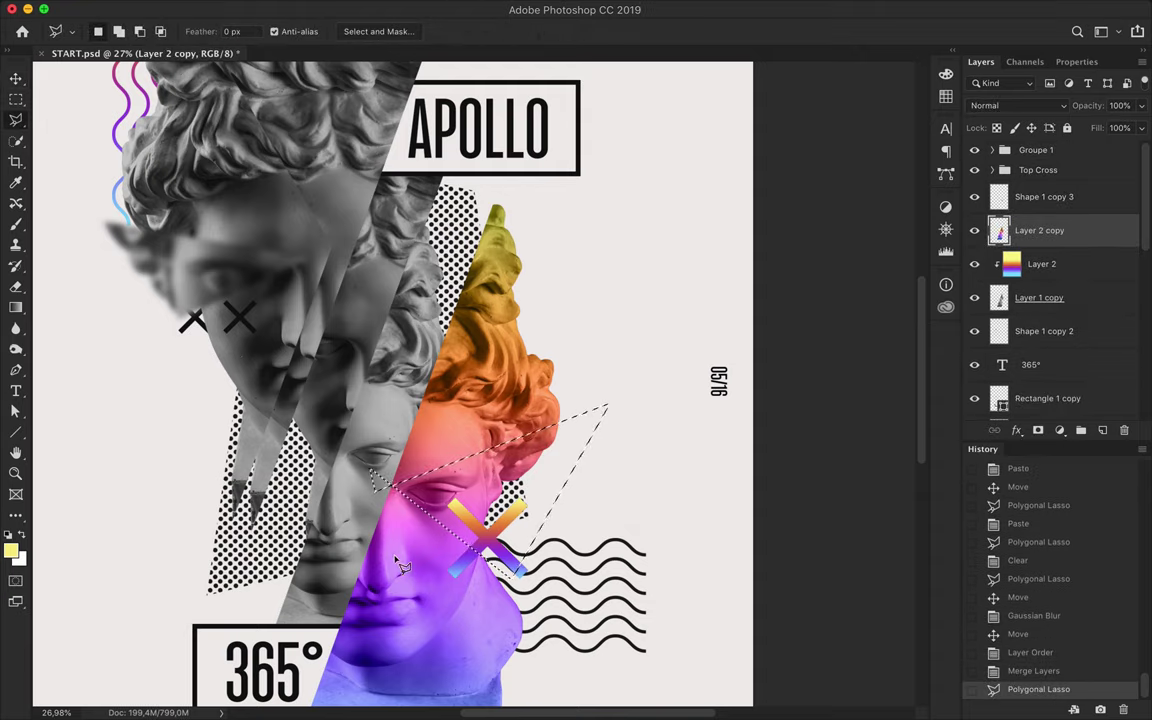
key(ctrl+c)
key(ctrl+v)
key(ctrl+t)
drag(520, 562, 535, 445)
key(Return)
Step: Apply Gaussian Blur to the stretched bust piece and save the poster
click(393, 8)
key(Escape)
click(393, 8)
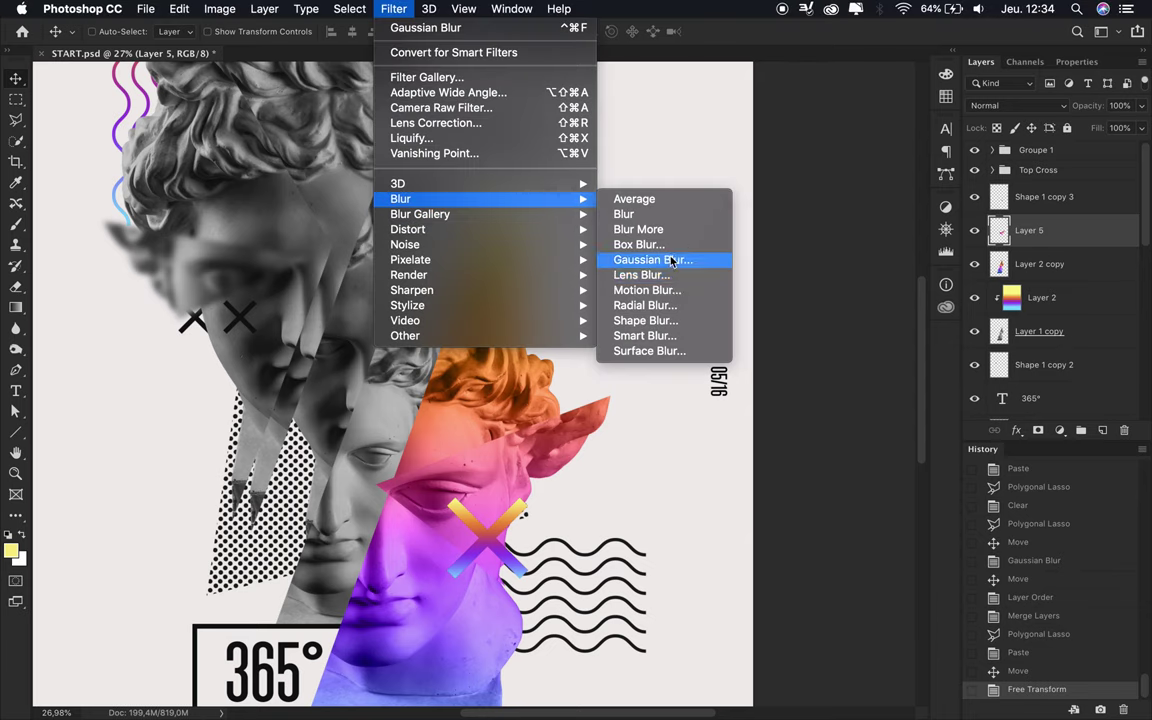
click(673, 261)
key(Return)
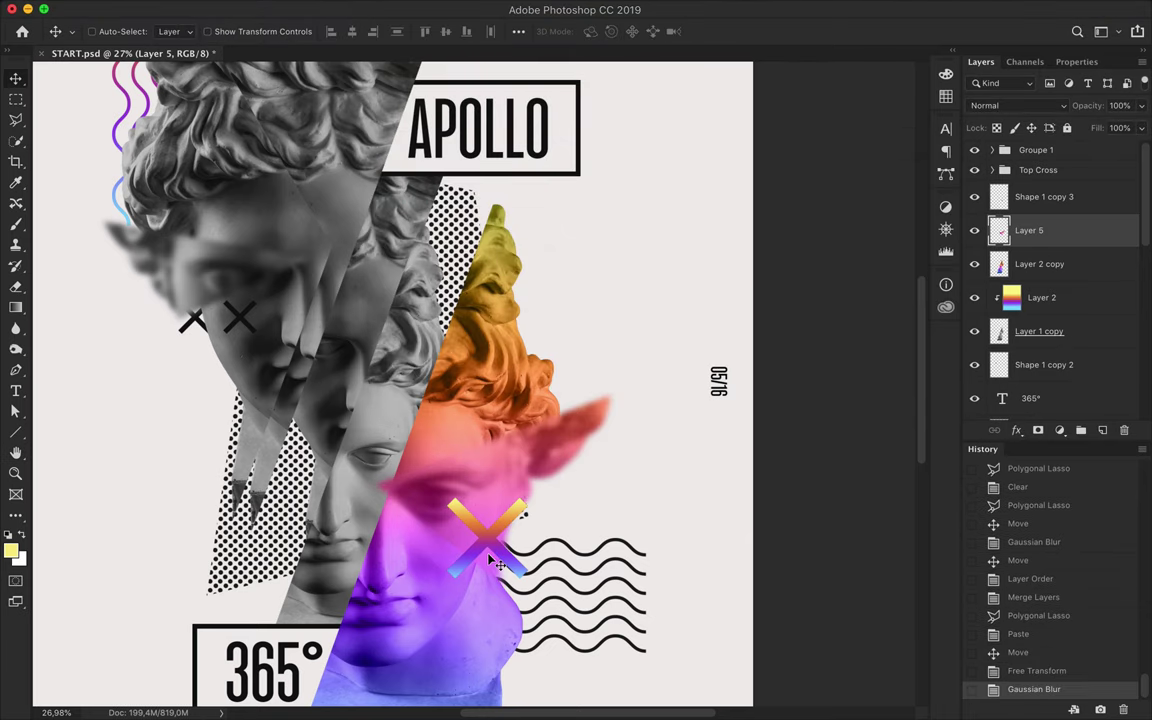
key(ctrl+0)
key(ctrl+s)
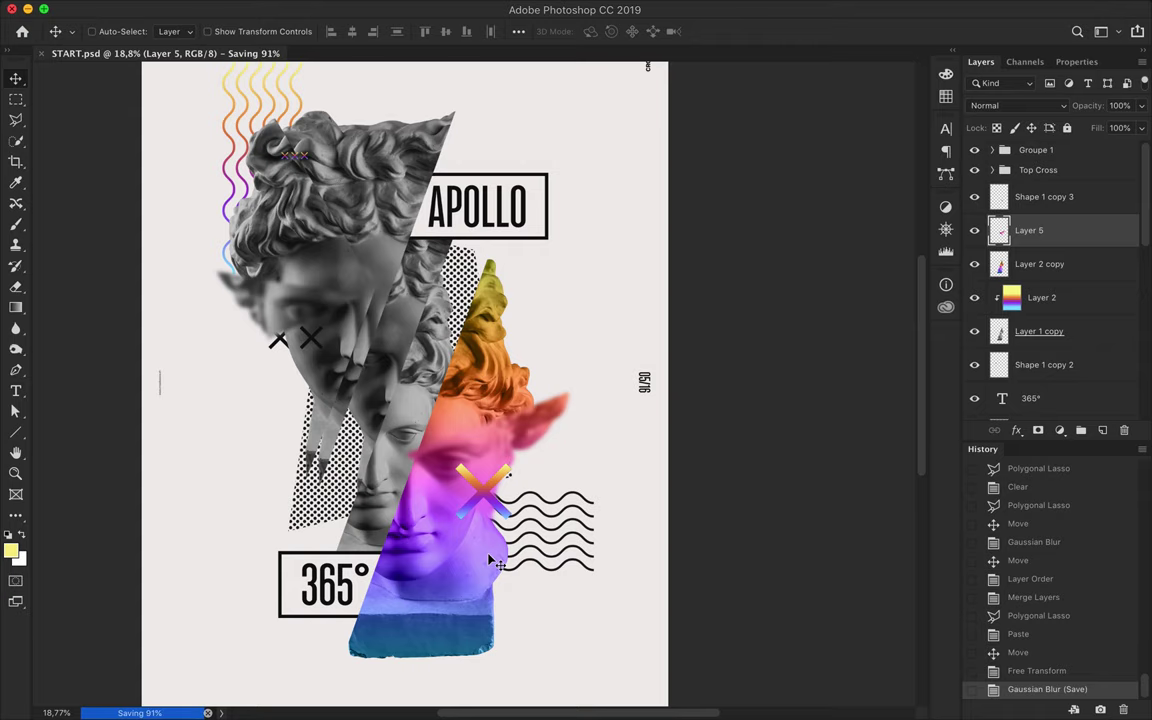
Step: Start a freeform path shape by placing its first point beside the grey head
scroll(490, 323, up, 3)
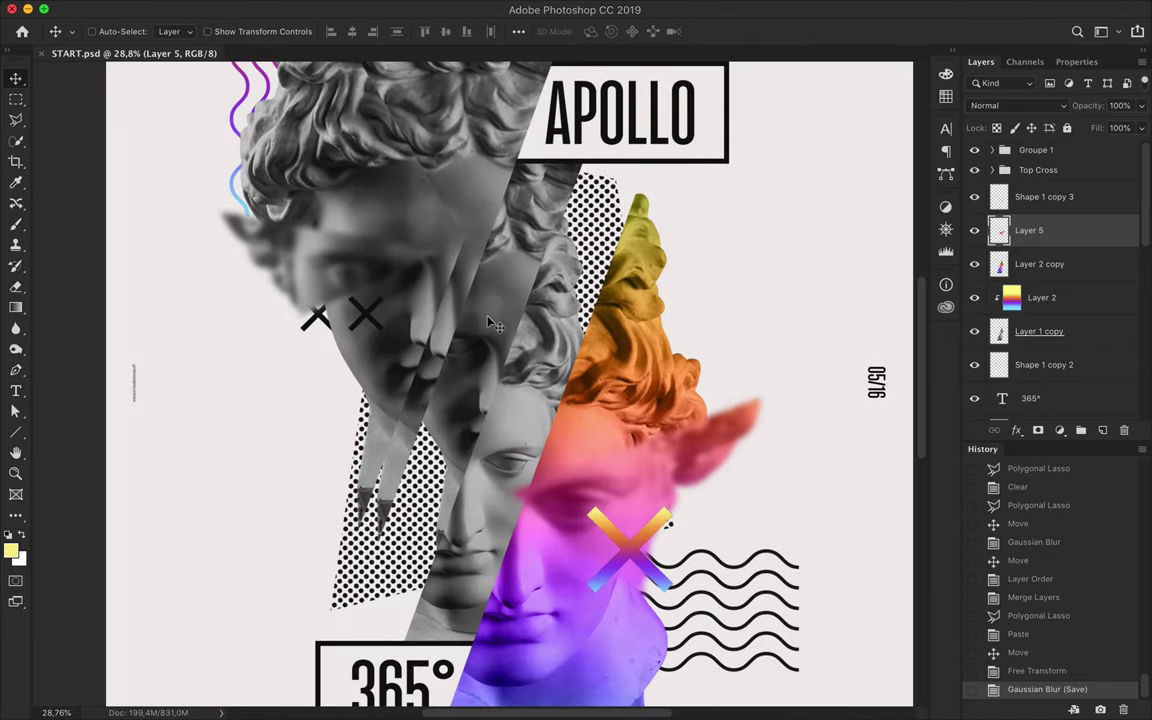
key(p)
click(442, 437)
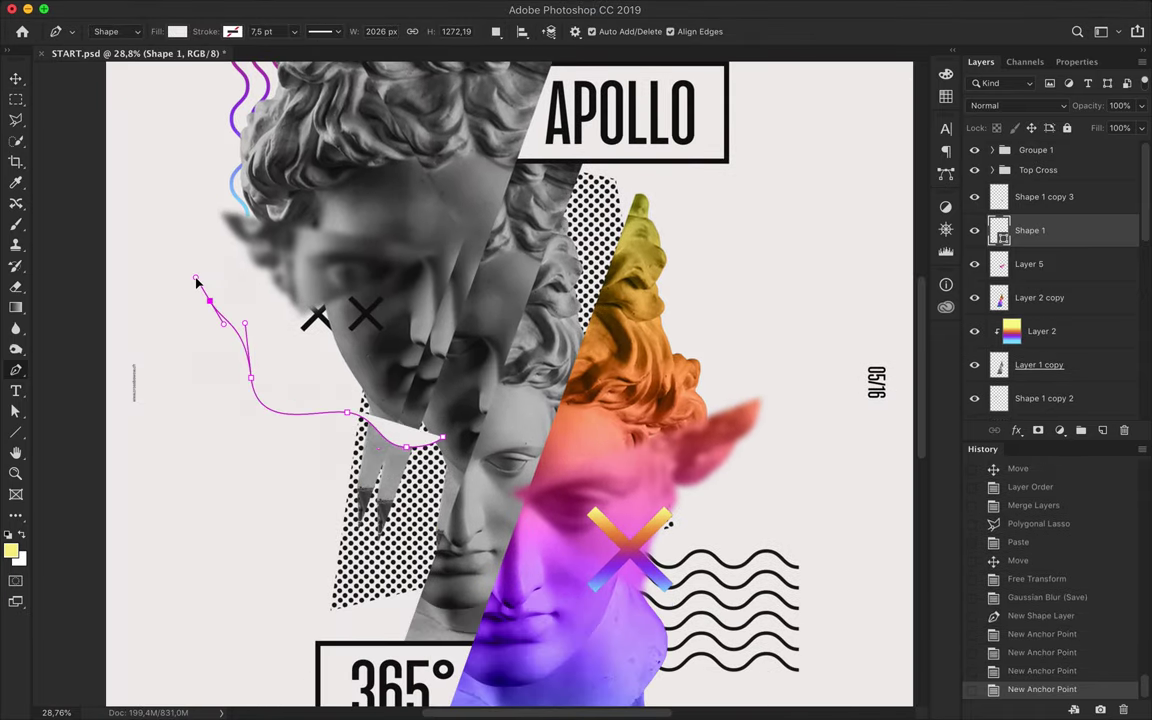
Step: Send Shape 1 down the stack and give it a purple-to-yellow gradient fill
click(442, 437)
key(ctrl+bracketleft)
key(ctrl+bracketleft)
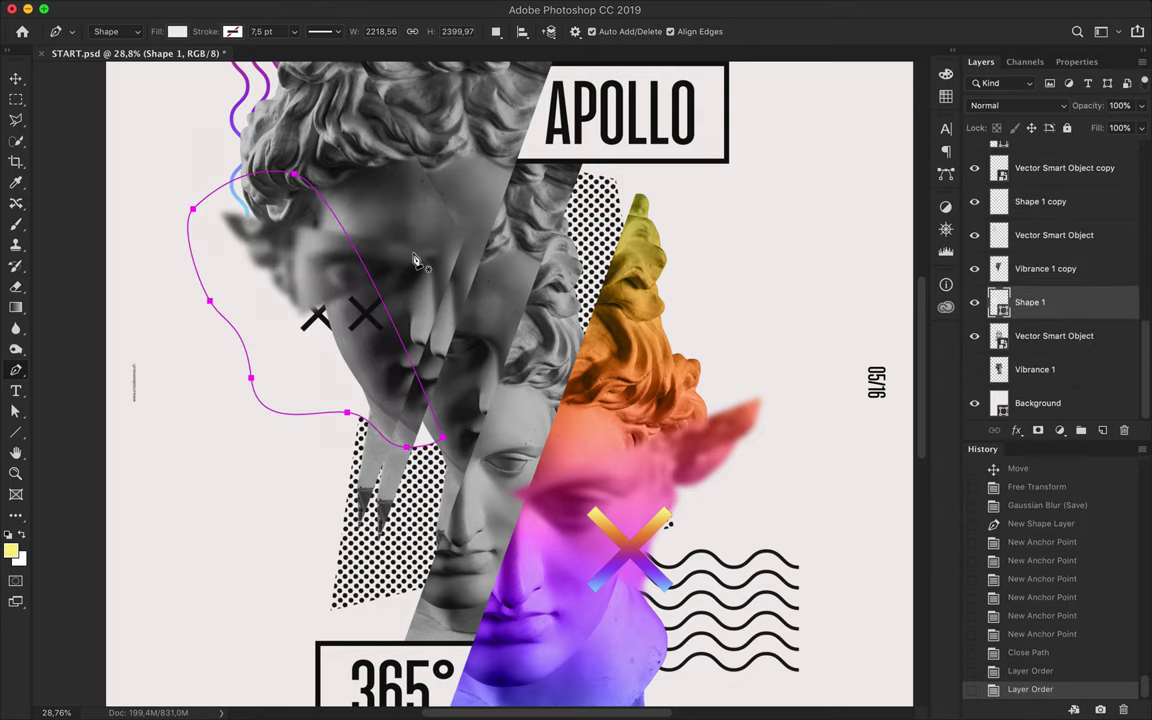
key(a)
click(238, 31)
click(232, 63)
click(108, 175)
Step: Drag the blob's anchors and curves into a rounded form with Direct Selection
click(207, 202)
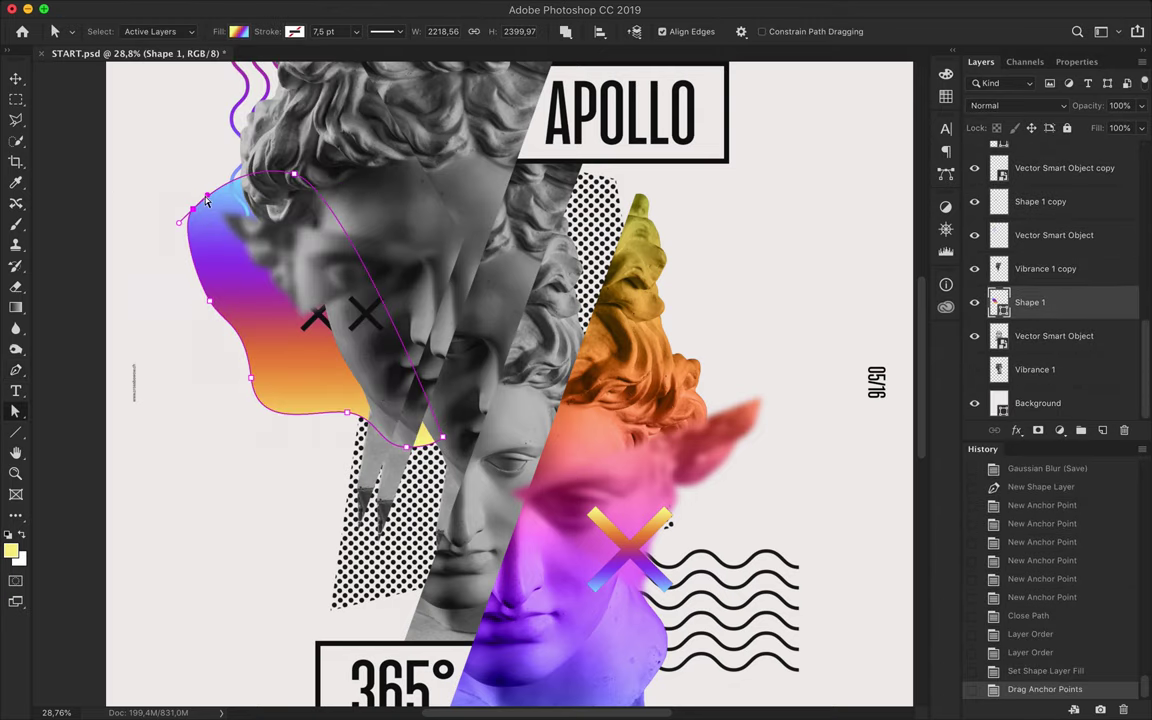
mouse_move(224, 332)
mouse_down()
mouse_move(250, 378)
mouse_move(393, 408)
mouse_up()
key(ctrl+minus)
key(ctrl+minus)
key(ctrl+plus)
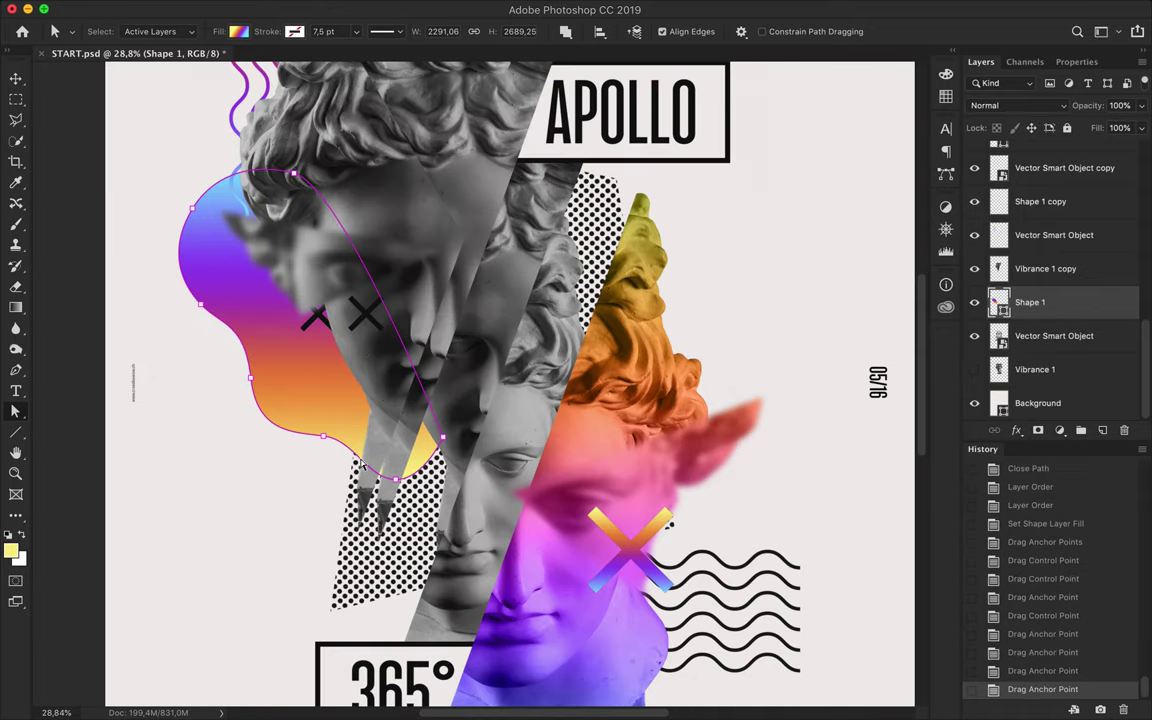
drag(250, 400, 310, 493)
drag(420, 470, 446, 447)
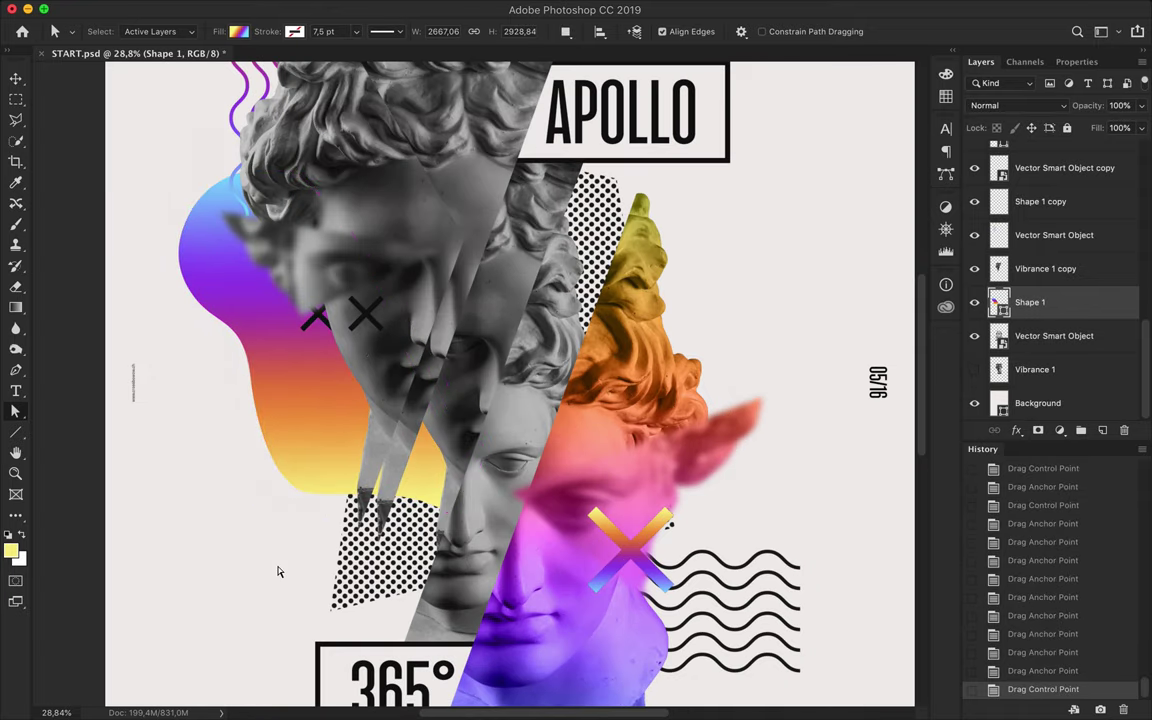
key(ctrl+0)
key(v)
right_click(1030, 268)
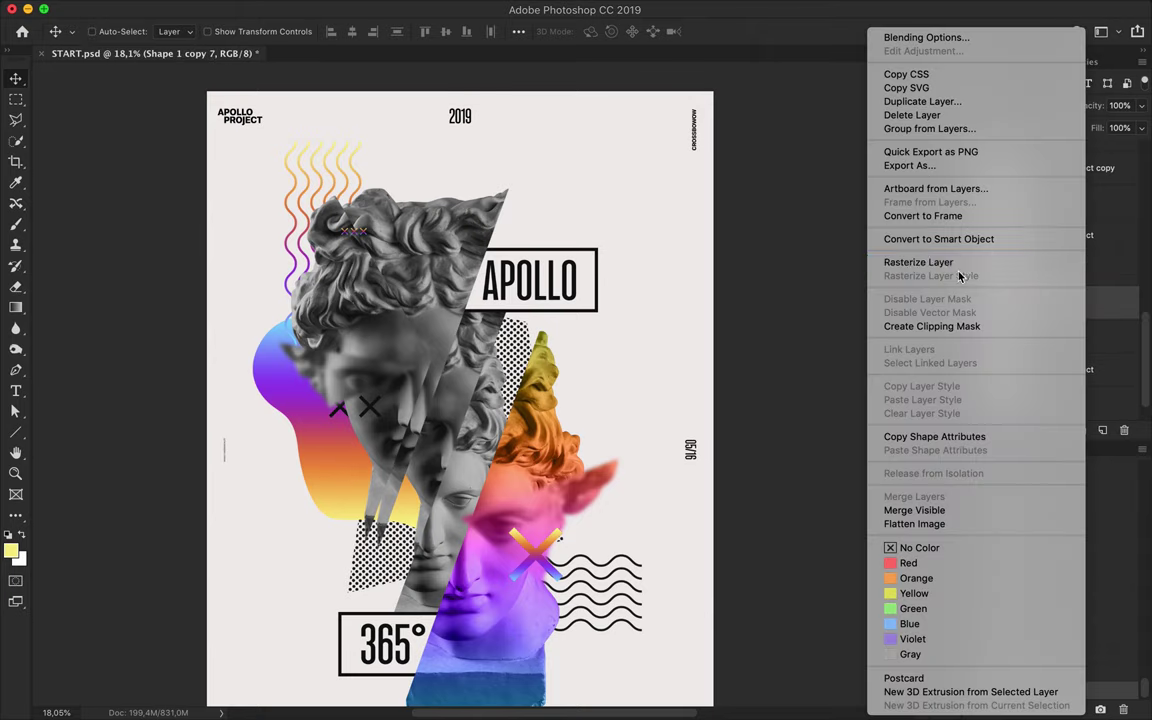
Step: Rasterize the gradient blob and apply a Gaussian Blur of about 50 px
click(828, 260)
click(391, 8)
click(640, 245)
drag(785, 376, 799, 376)
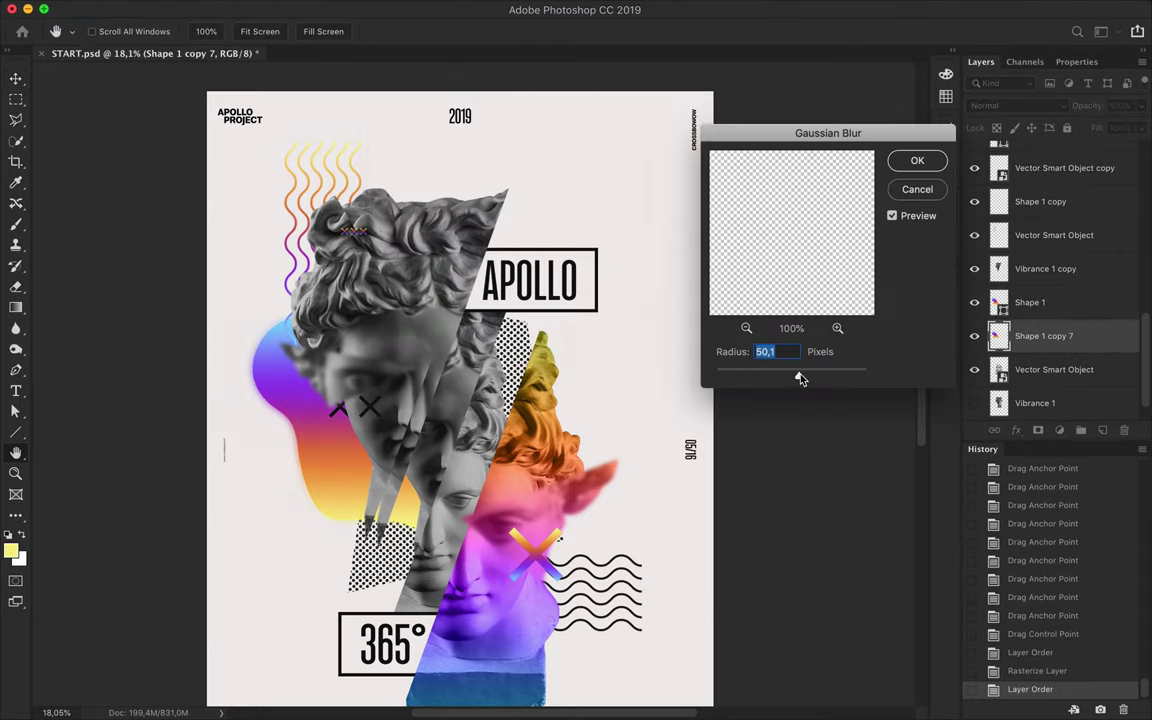
click(928, 162)
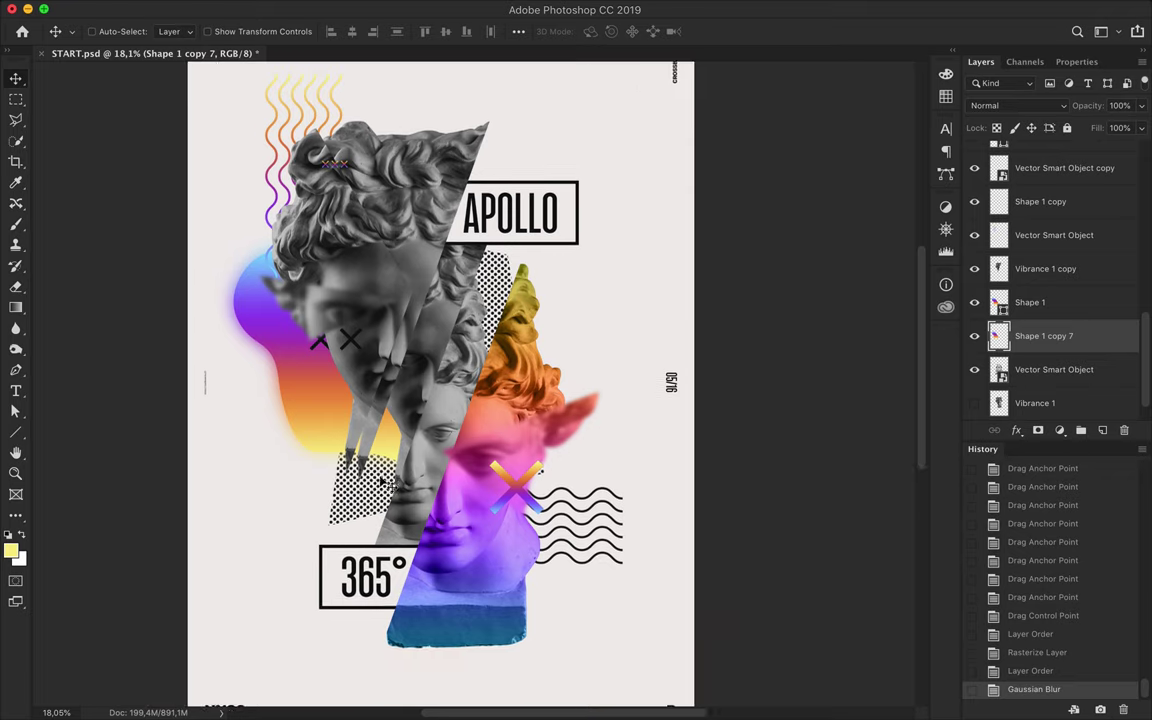
Step: Duplicate Rectangle 1, rasterize the copy, and Gaussian-blur it about 24.7 px
click(1062, 160)
drag(1065, 166, 1050, 190)
click(547, 8)
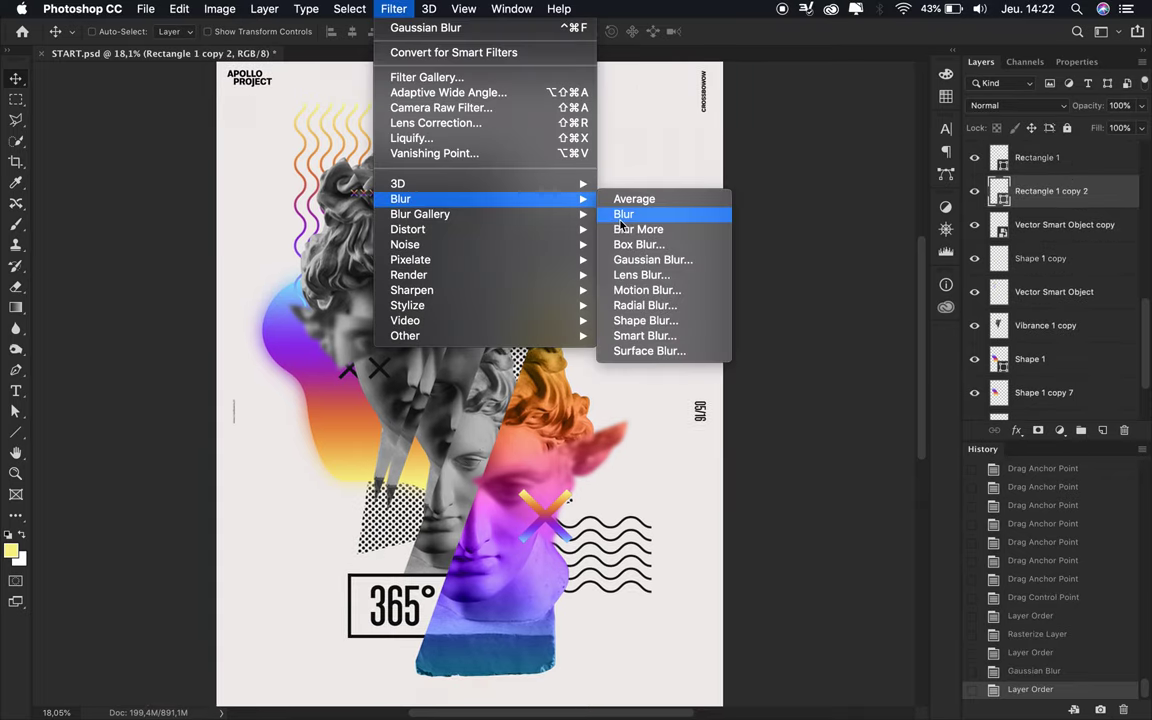
click(640, 265)
click(668, 249)
drag(812, 377, 785, 377)
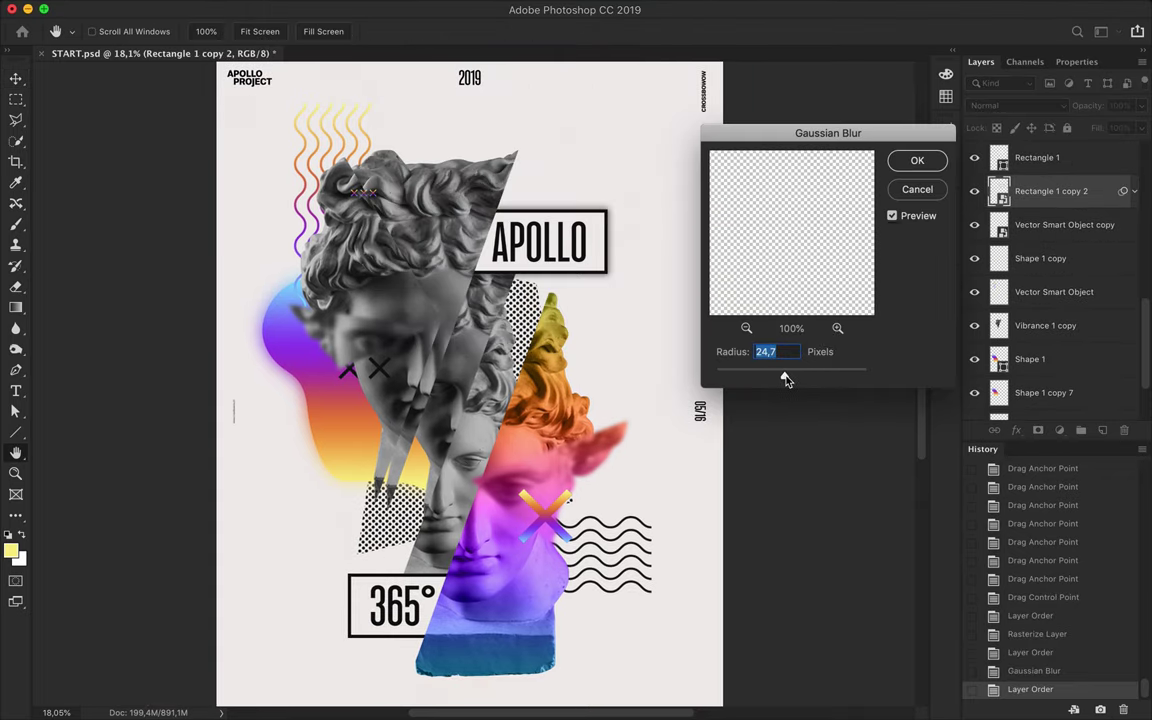
click(920, 162)
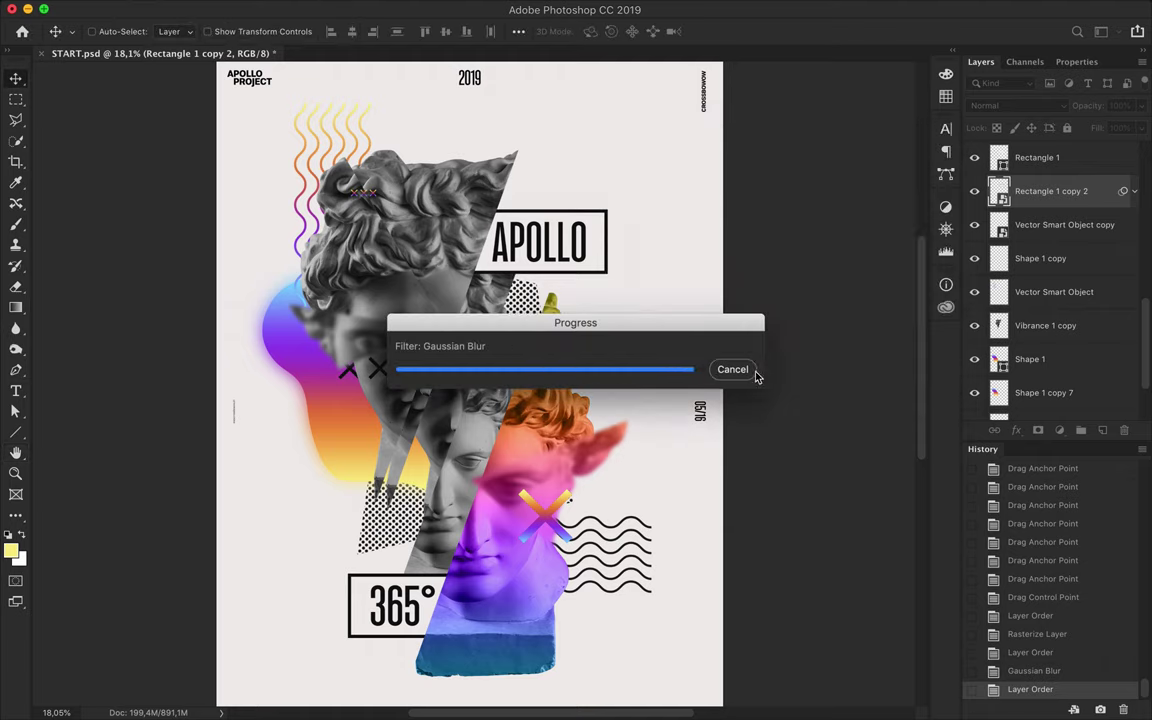
Step: Rename the blurred rectangle copy, restack it, and position it as the box's shadow
double_click(1062, 191)
text(blur)
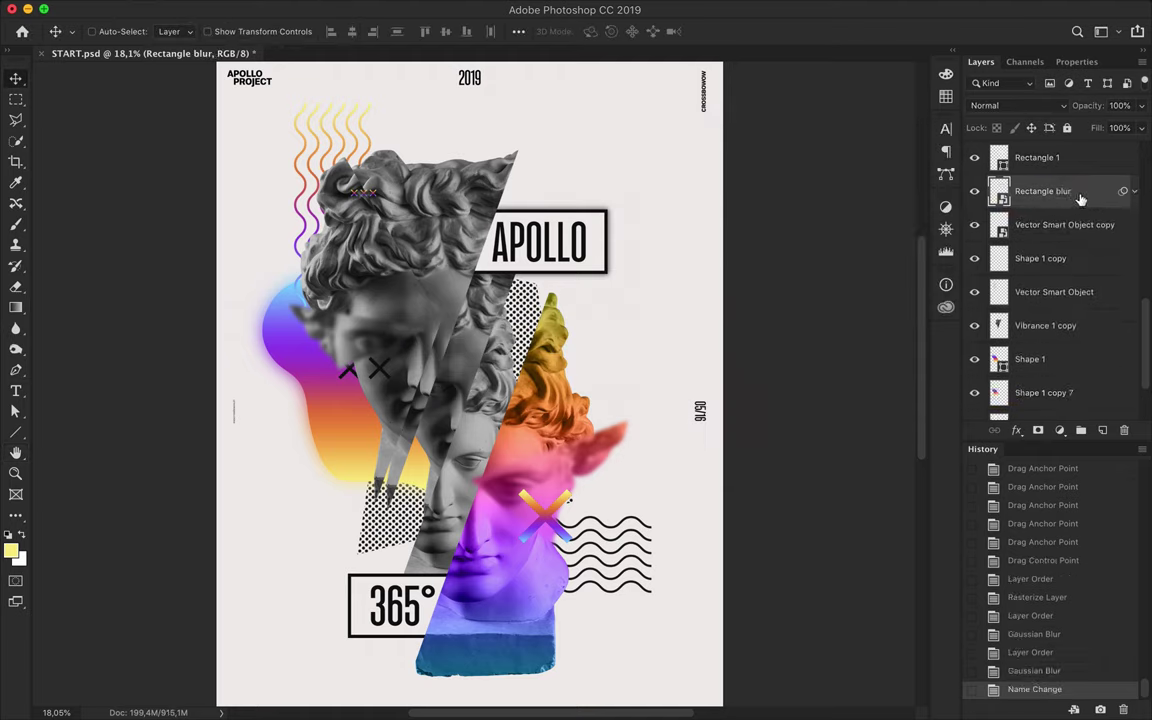
drag(1080, 200, 1050, 150)
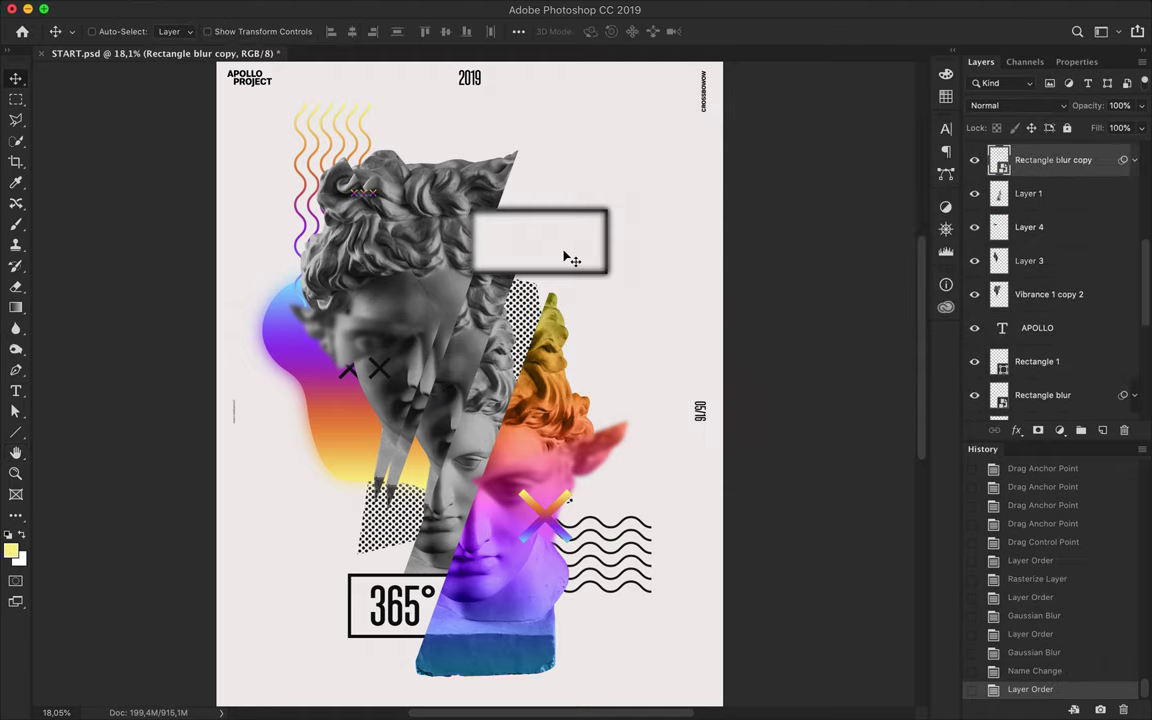
drag(567, 258, 444, 620)
scroll(527, 512, up, 1)
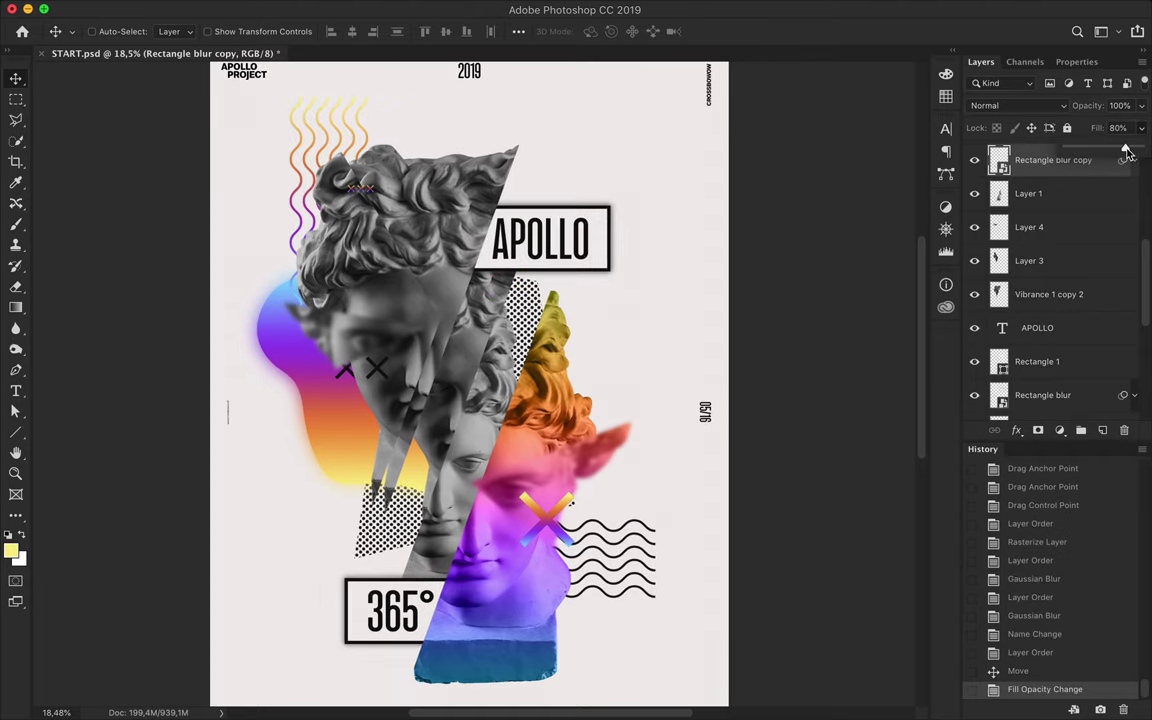
scroll(1055, 293, down, 1)
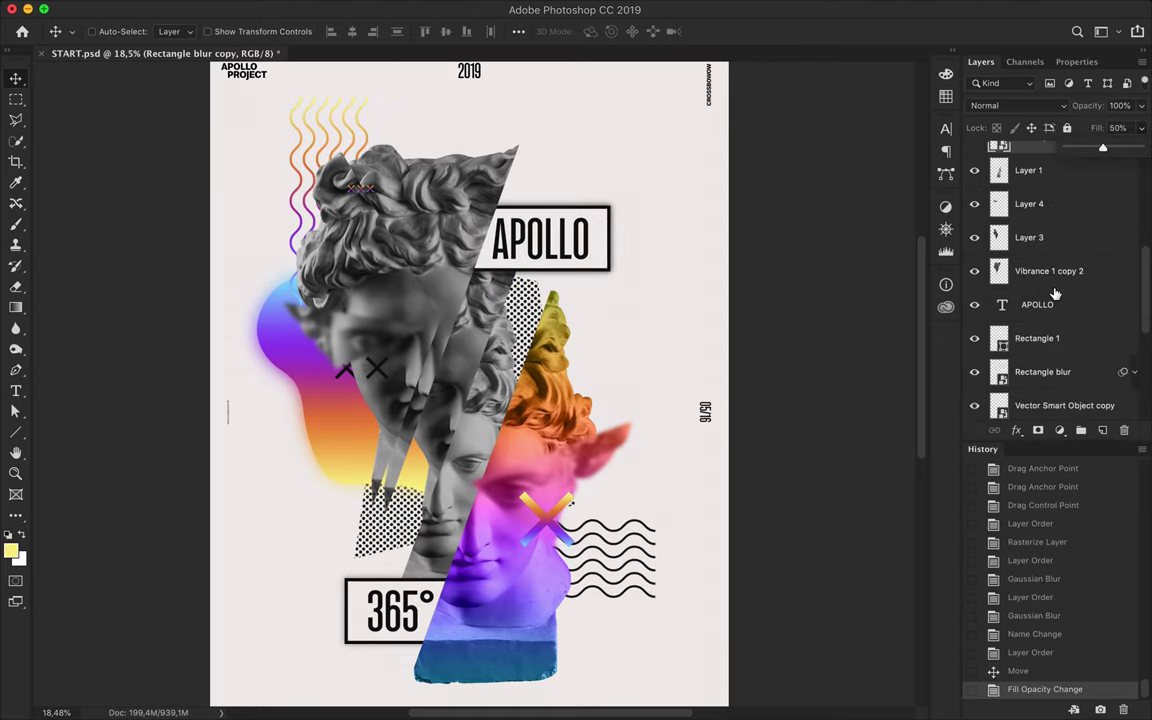
click(1043, 372)
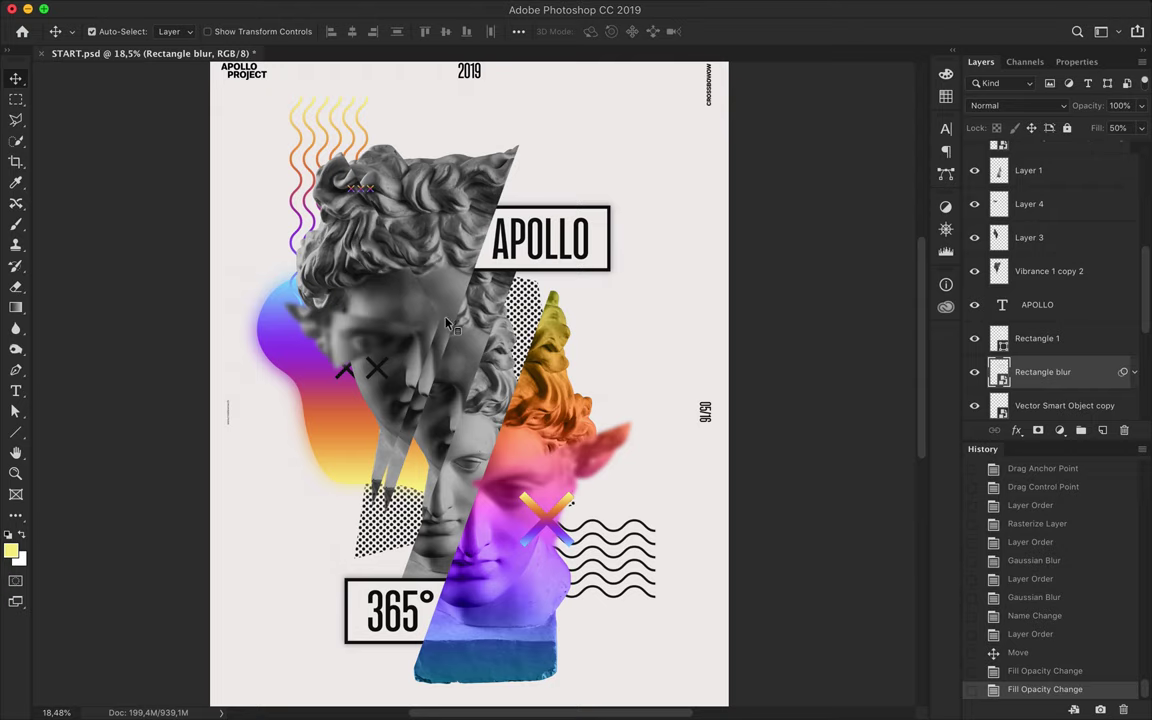
drag(450, 320, 473, 336)
Step: Group the APOLLO text and box layers as 'Apollo Text Top', then move and undo
click(1040, 302)
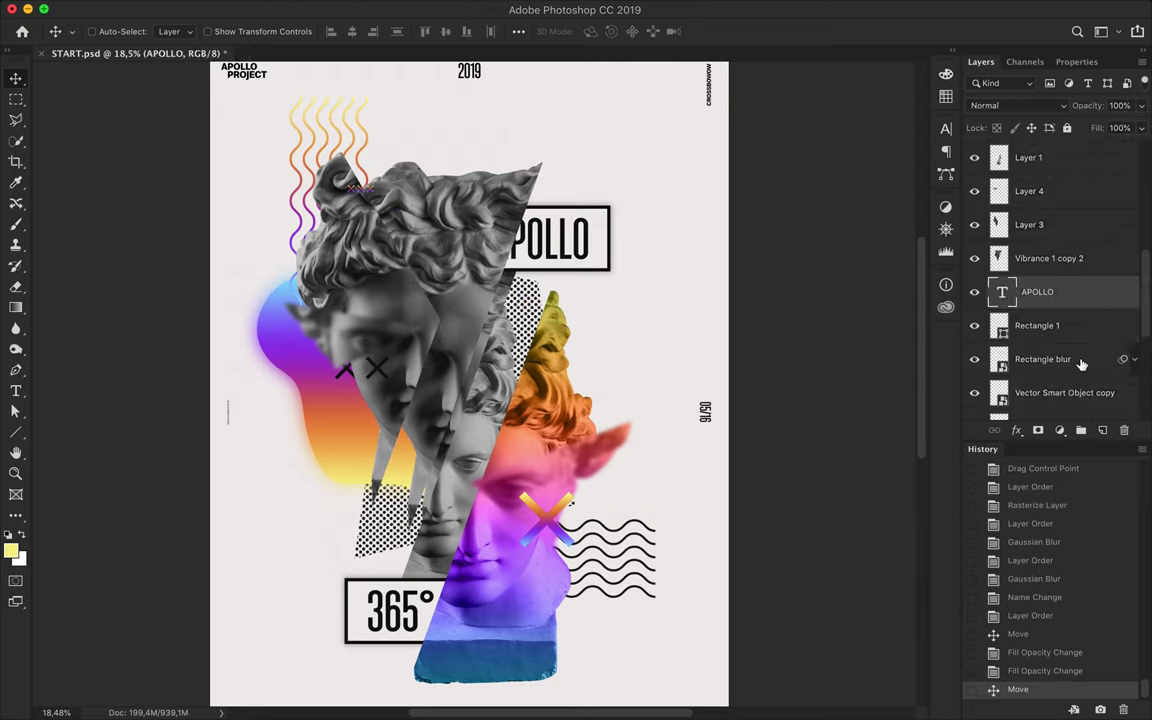
shift+click(1080, 363)
key(ctrl+g)
double_click(1034, 285)
text(Top)
drag(572, 237, 594, 237)
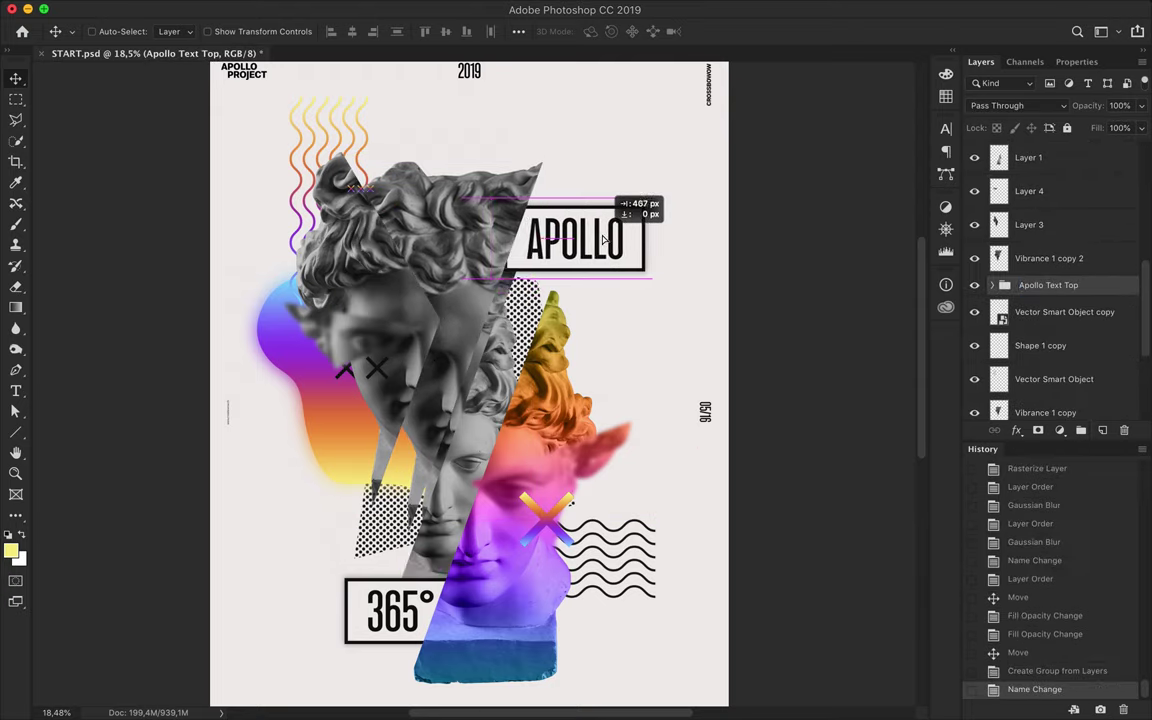
key(ctrl+z)
key(ctrl+z)
key(ctrl+z)
key(ctrl+z)
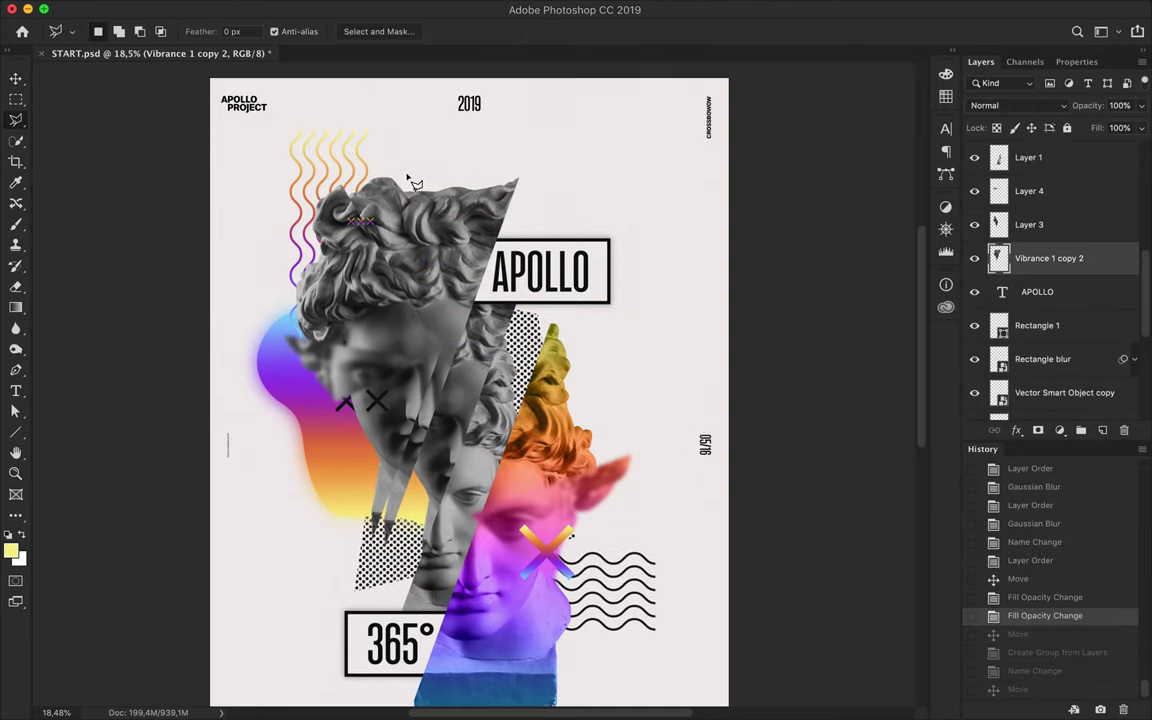
Step: Cut a triangular slice from the statue's hair and paste it as its own layer
double_click(497, 322)
key(ctrl+x)
key(ctrl+v)
key(v)
drag(500, 230, 532, 195)
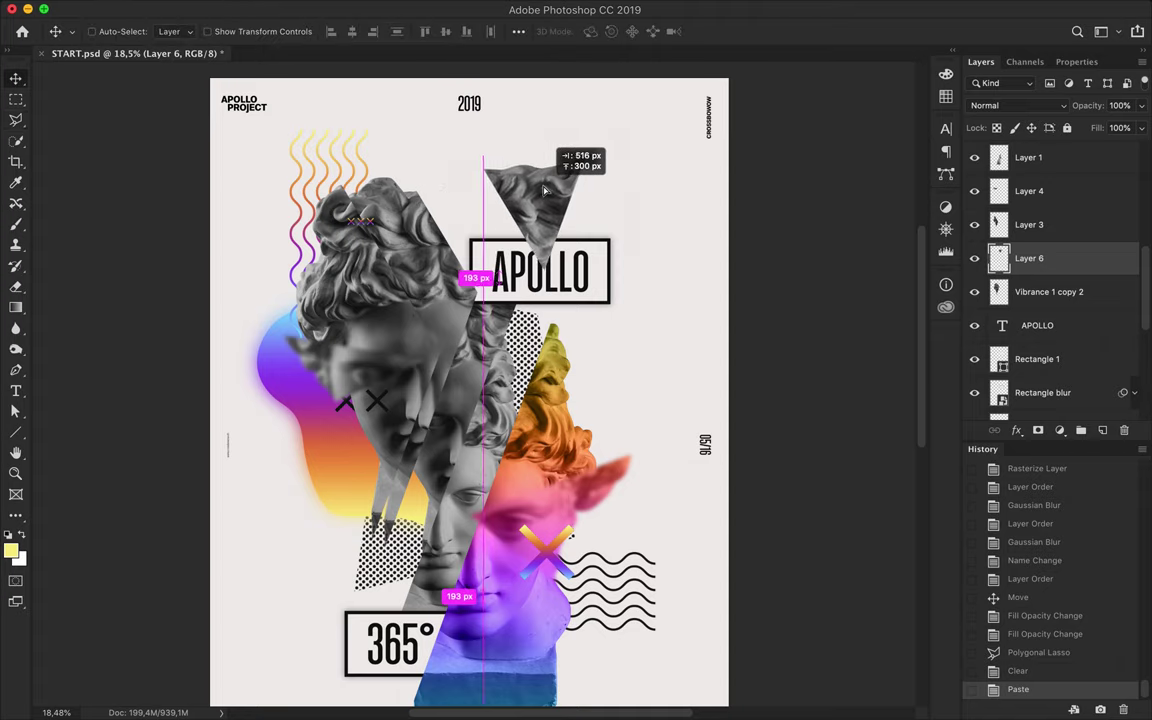
Step: Place the slice layer just below Rectangle 1 above the APOLLO box, and confirm the shrunken X marks
drag(1029, 258, 1040, 378)
drag(1029, 229, 1053, 290)
drag(723, 258, 628, 325)
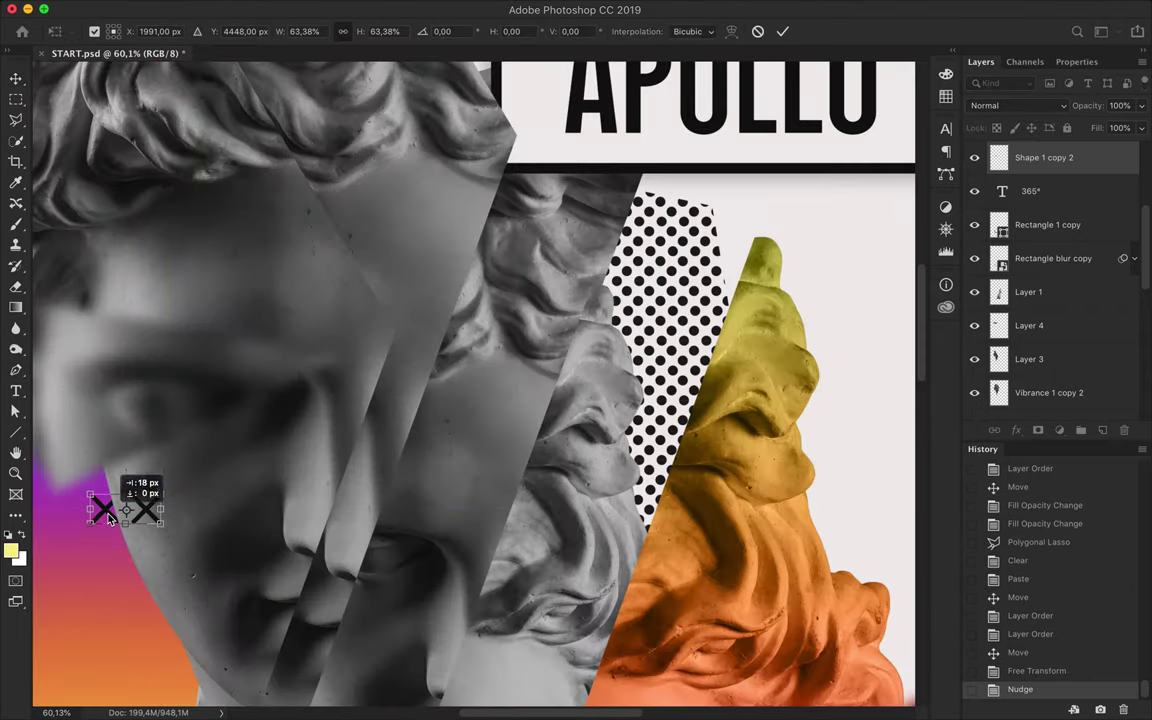
key(Return)
key(ctrl+0)
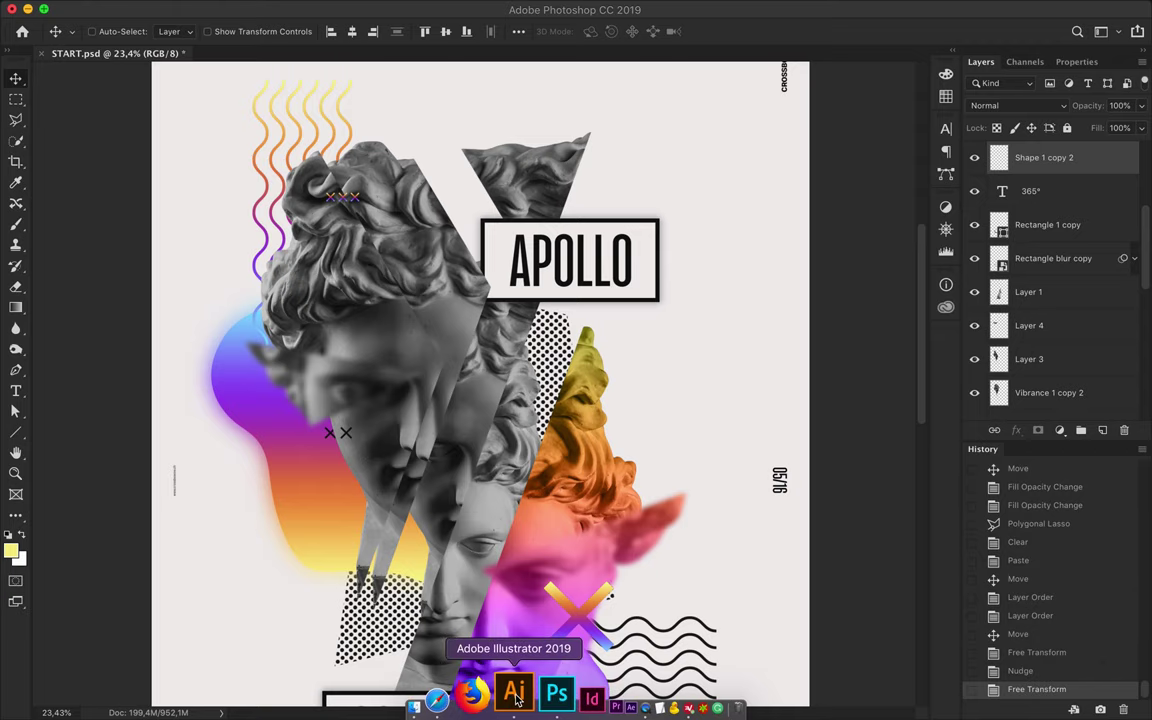
Step: Clip a yellow-to-purple gradient to the statue slice in Color blend mode and save
click(516, 700)
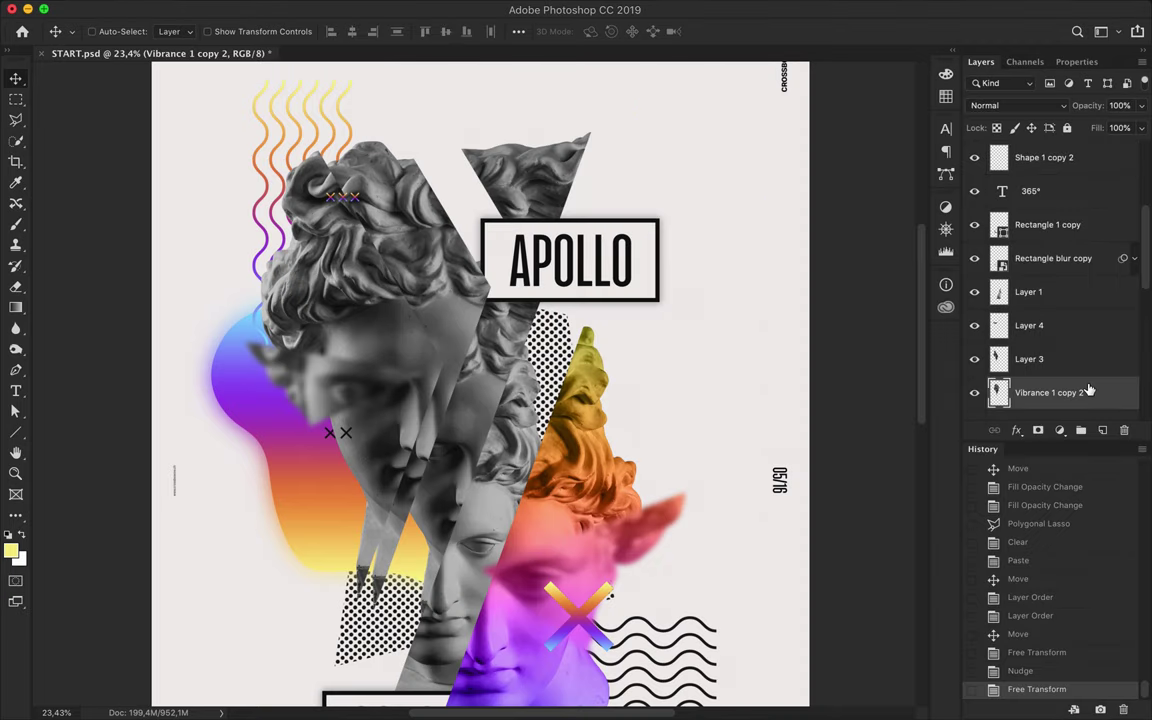
drag(372, 140, 372, 590)
key(ctrl+alt+g)
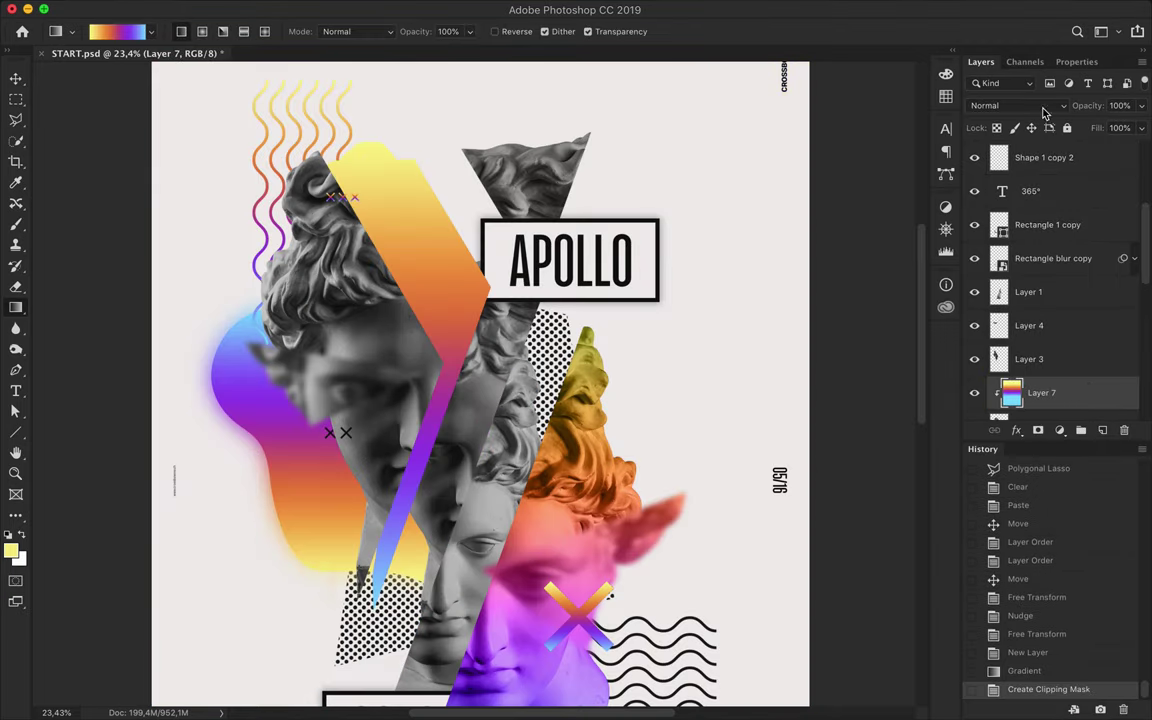
key(shift+alt+c)
key(ctrl+0)
key(ctrl+s)
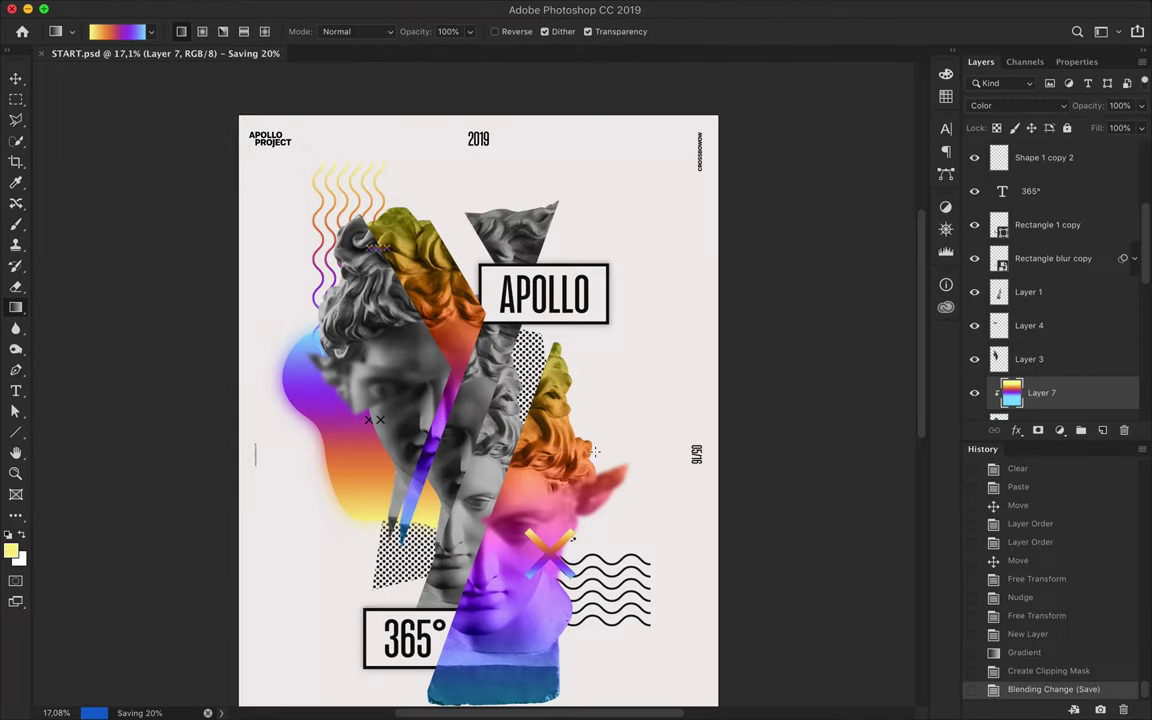
Step: In Illustrator's 135.ai, reshape the halftone quadrilateral into a triangle
key(super+Tab)
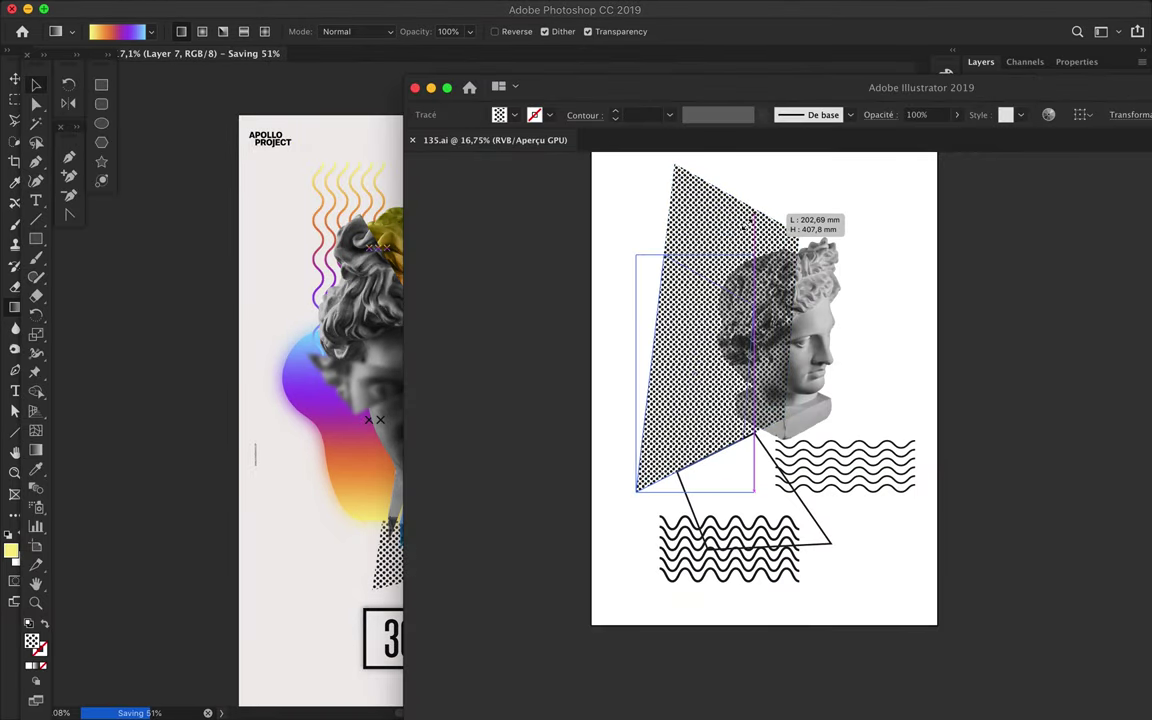
drag(743, 228, 690, 240)
key(a)
mouse_move(771, 443)
mouse_down()
mouse_move(745, 420)
mouse_move(440, 305)
mouse_up()
Step: Bring the halftone triangle into Photoshop, send it behind the heads, and scale it beside APOLLO
key(Return)
mouse_move(1054, 193)
mouse_down()
mouse_move(1062, 378)
mouse_move(1030, 382)
mouse_up()
key(ctrl+plus)
key(ctrl+t)
mouse_move(710, 133)
mouse_down()
mouse_move(576, 316)
mouse_move(666, 180)
mouse_up()
Step: Commit the halftone triangle's size and position halftone triangles beside the 365° box
key(Return)
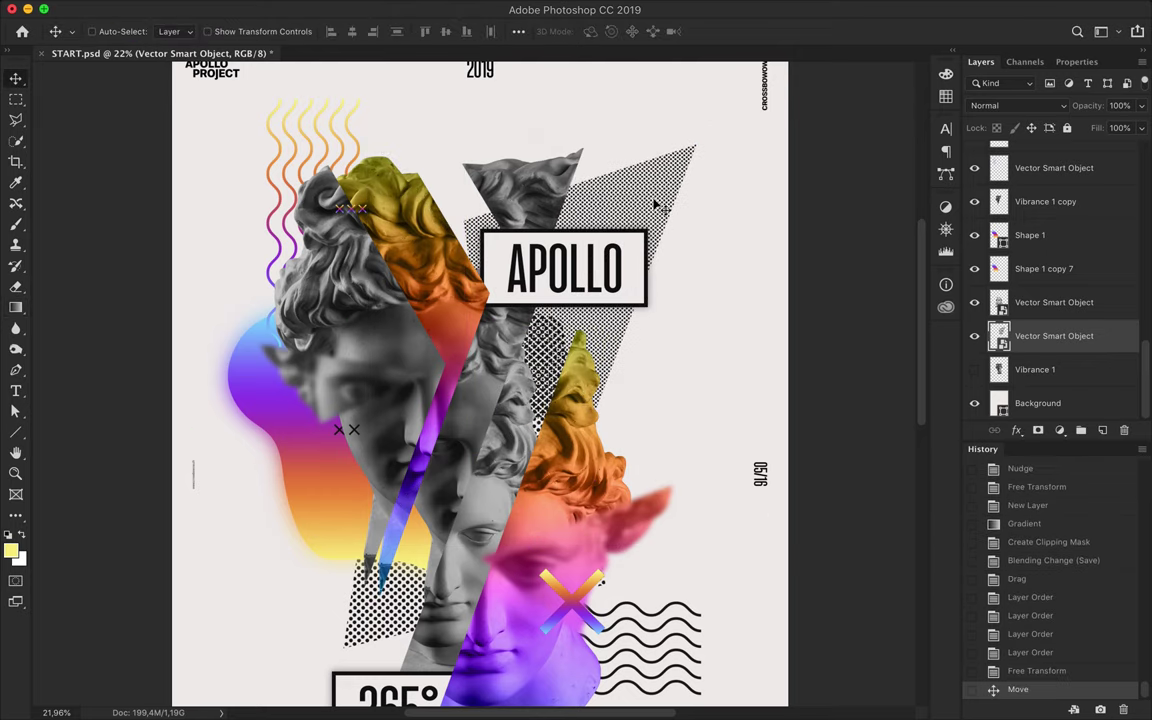
scroll(655, 204, down, 3)
drag(440, 515, 367, 503)
super+click(590, 205)
drag(580, 220, 603, 218)
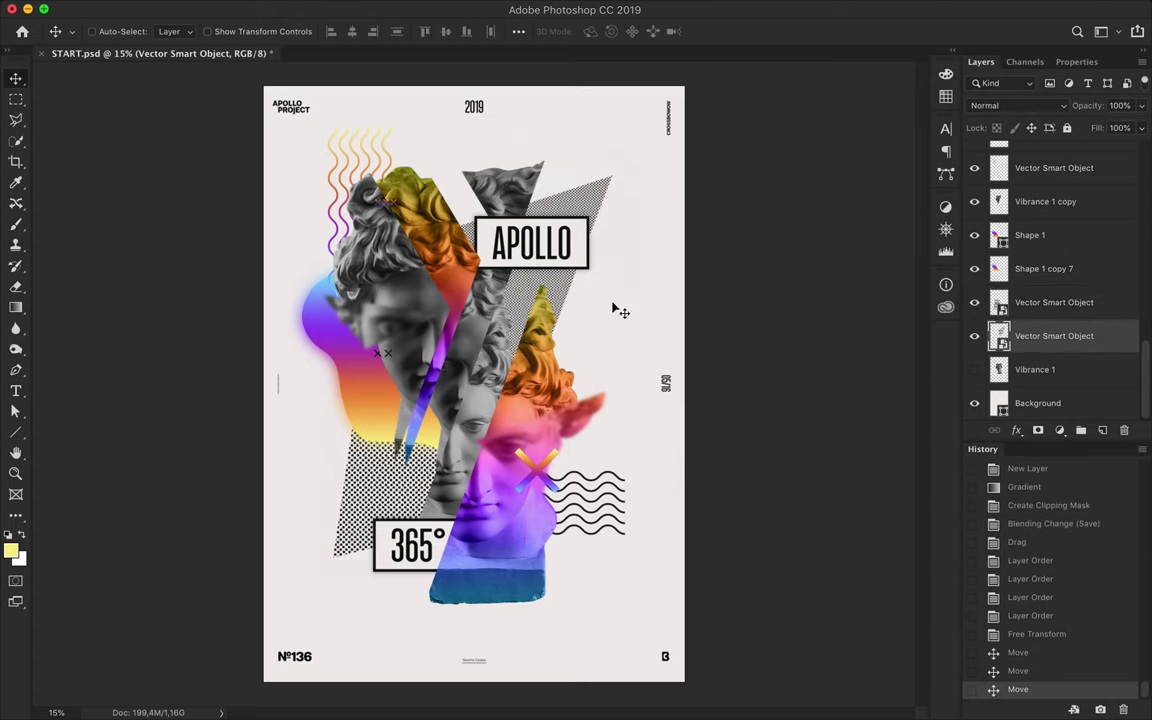
scroll(617, 309, up, 1)
Step: Stretch the small X shape taller, group the title layers, and shift the APOLLO group left
click(545, 530)
key(super+t)
drag(548, 528, 549, 548)
key(Return)
key(super+g)
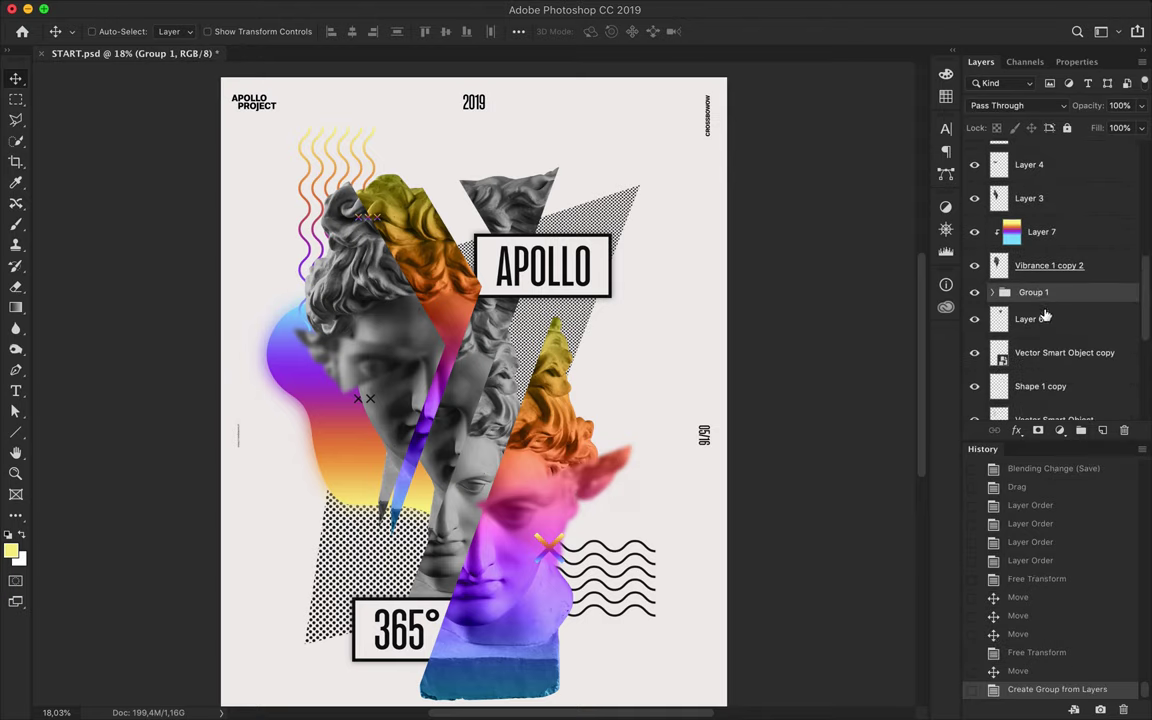
drag(570, 265, 548, 266)
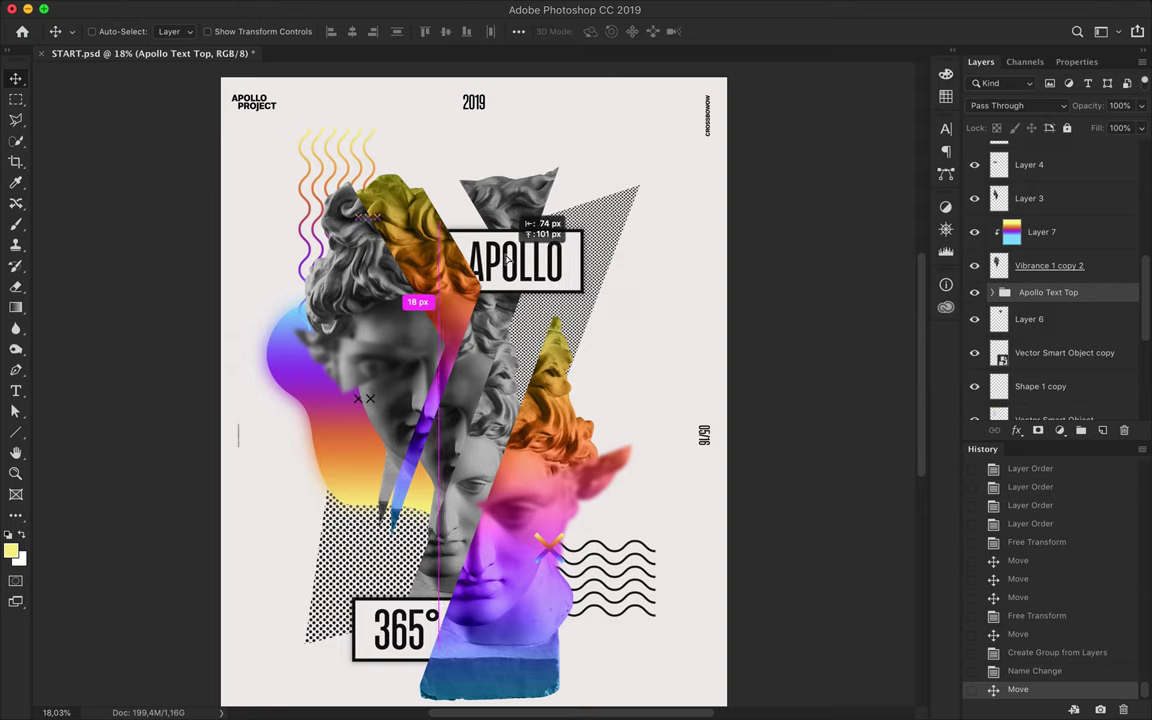
Step: Duplicate the large halftone triangle and rotate the copy
drag(615, 230, 627, 230)
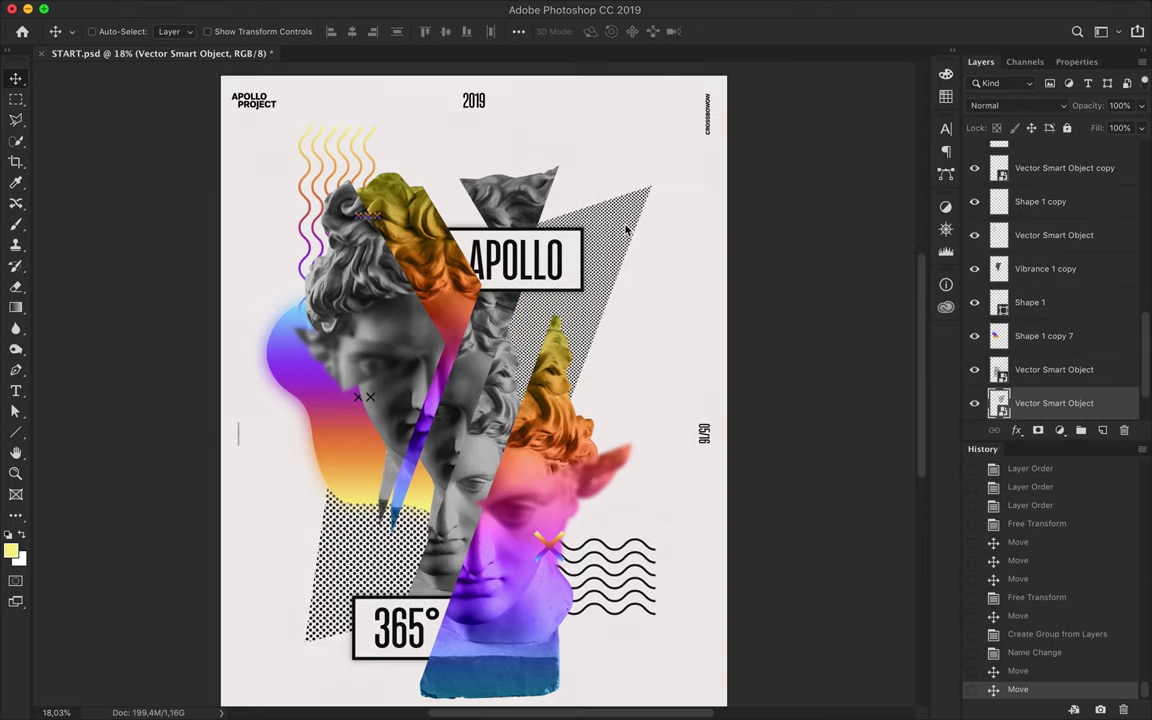
super+click(300, 350)
key(super+j)
key(super+t)
drag(600, 430, 540, 540)
key(Return)
drag(370, 440, 338, 256)
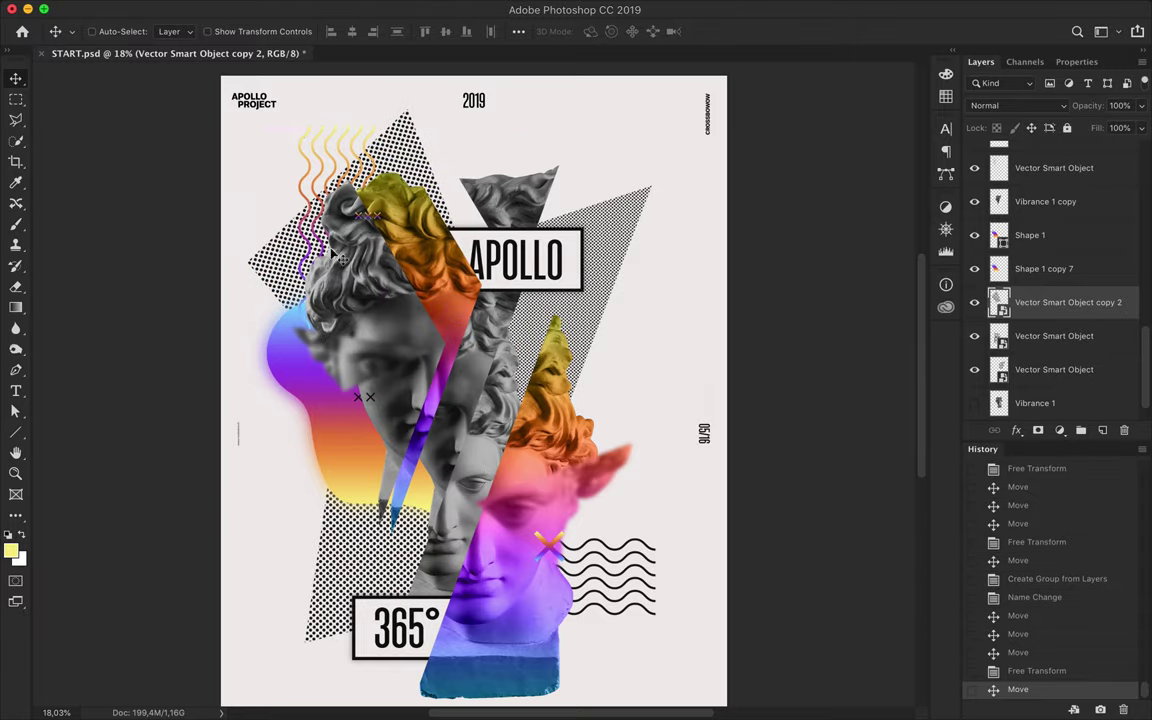
Step: Rasterize the triangle copy, fill it with a purple-to-orange gradient, and move it behind the upper-left head
super+click(999, 302)
key(g)
drag(400, 130, 330, 380)
key(super+d)
key(v)
drag(420, 200, 438, 160)
Step: Cut away a polygonal area from the current layer
key(l)
double_click(590, 205)
key(v)
scroll(519, 343, down, 1)
scroll(500, 302, up, 2)
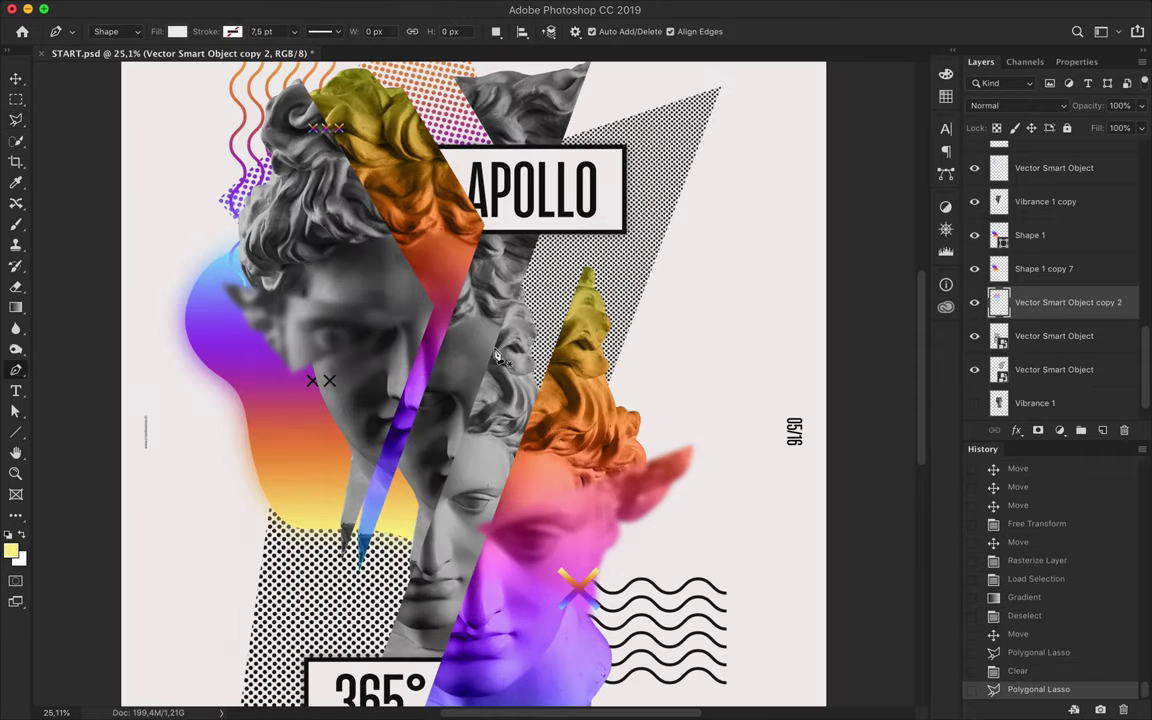
Step: Add a gradient strip beside the orange head slice on a new layer and nudge it right
key(v)
super+click(1011, 218)
click(1104, 431)
key(g)
drag(340, 220, 340, 390)
key(ctrl+d)
key(v)
key(Right)
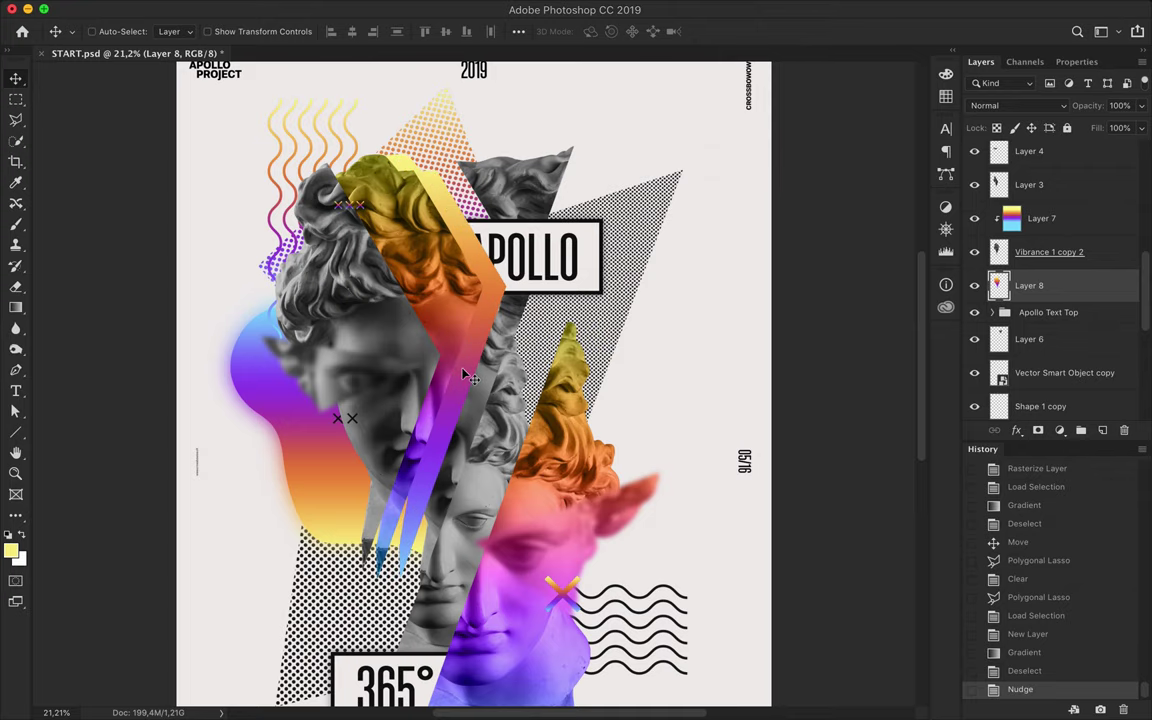
Step: Outline a four-point polygonal area to cut away
key(l)
click(442, 521)
click(355, 386)
click(290, 546)
click(360, 630)
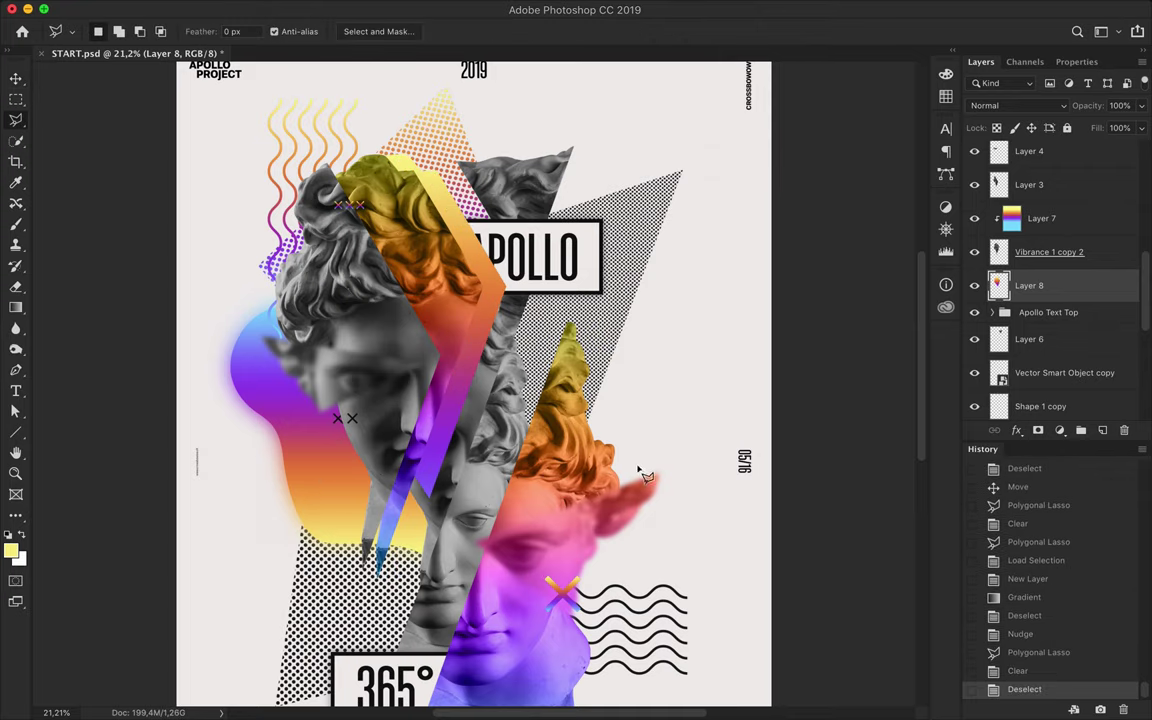
scroll(475, 378, up, 1)
Step: Move the APOLLO title group right and down
key(v)
click(1048, 312)
mouse_move(567, 232)
mouse_down()
mouse_move(610, 260)
mouse_move(585, 215)
mouse_up()
scroll(410, 370, down, 1)
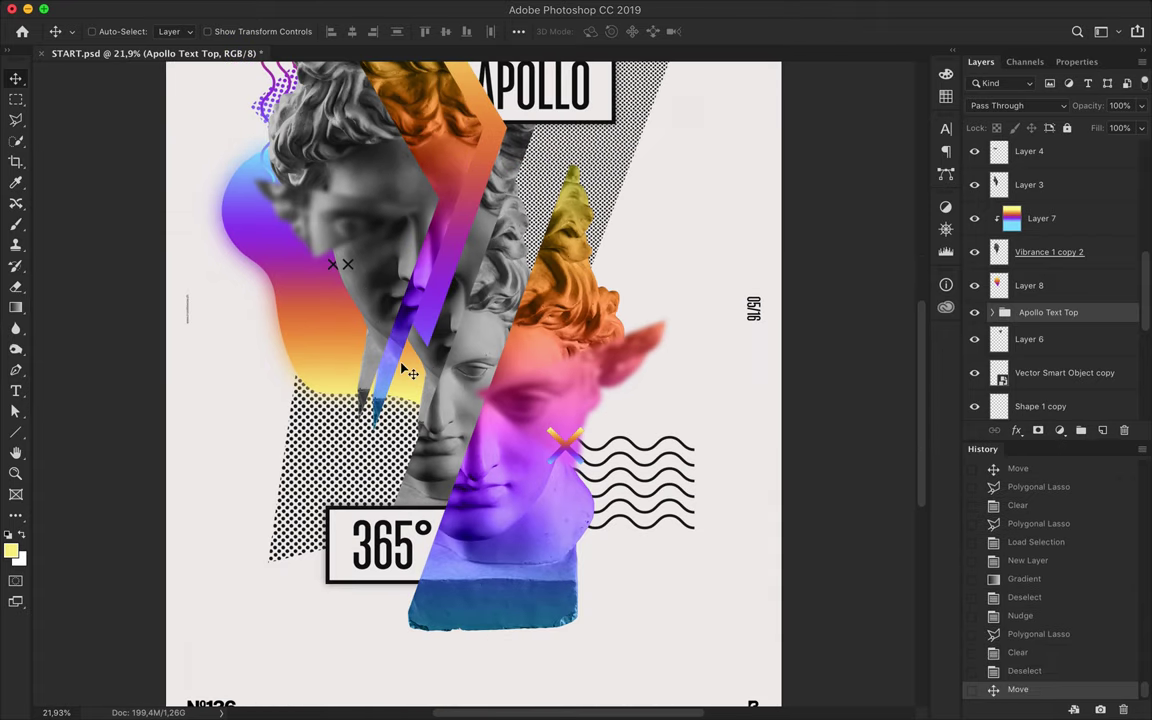
Step: Trim an outlined area from the Vibrance 1 copy 2 head layer
ctrl+click(410, 372)
key(l)
click(381, 390)
click(341, 350)
key(Delete)
key(ctrl+d)
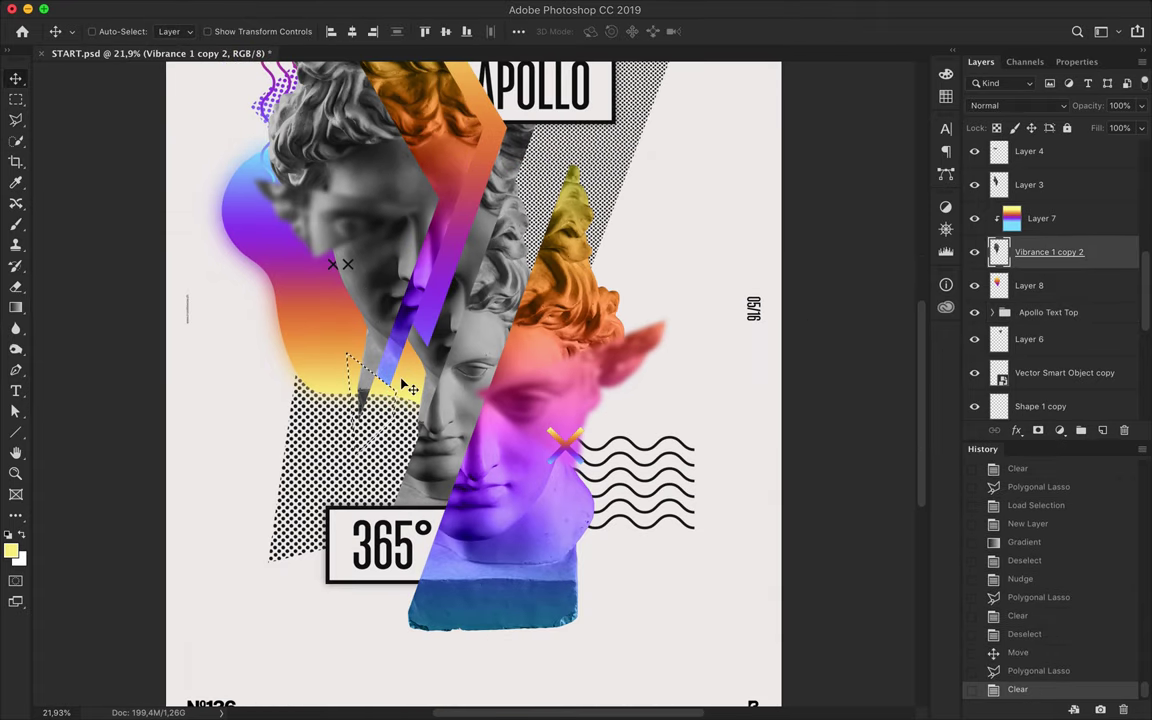
Step: Cut a triangle from the Layer 2 copy bust and move it over the 365 box
scroll(400, 450, right, 2)
ctrl+click(393, 533)
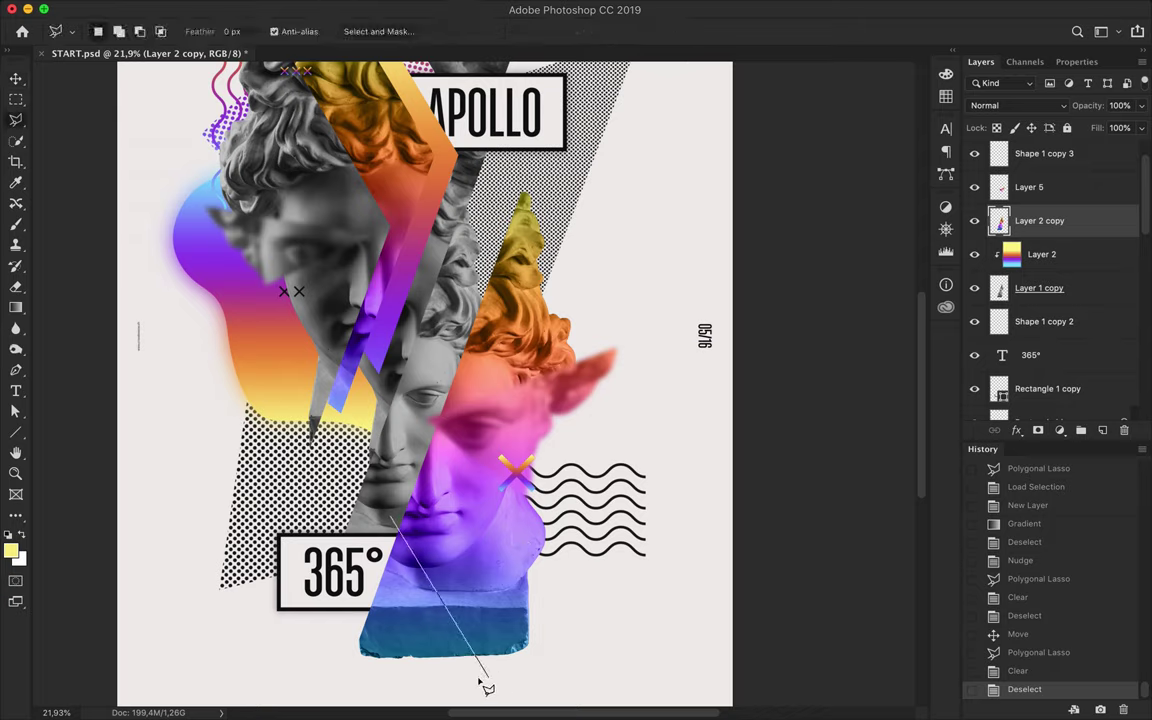
key(ctrl+c)
key(Delete)
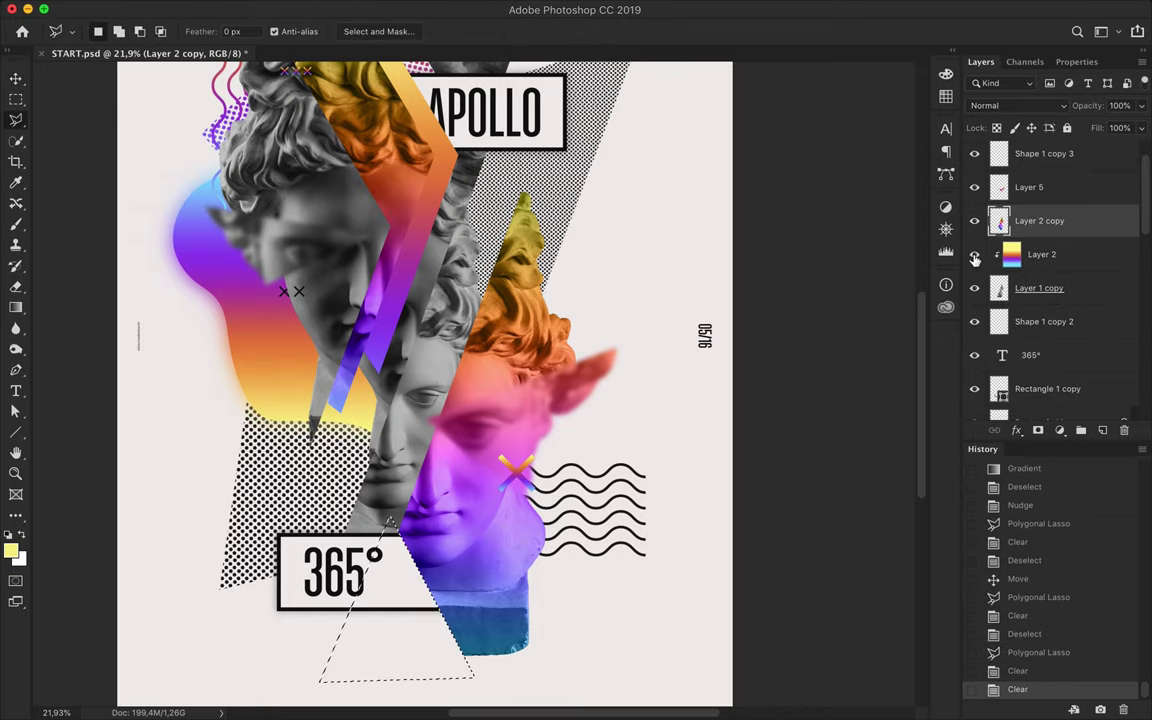
key(ctrl+v)
key(v)
drag(400, 590, 345, 575)
Step: Group the layers as '365' and enlarge the pasted bust triangle
click(1035, 396)
key(ctrl+g)
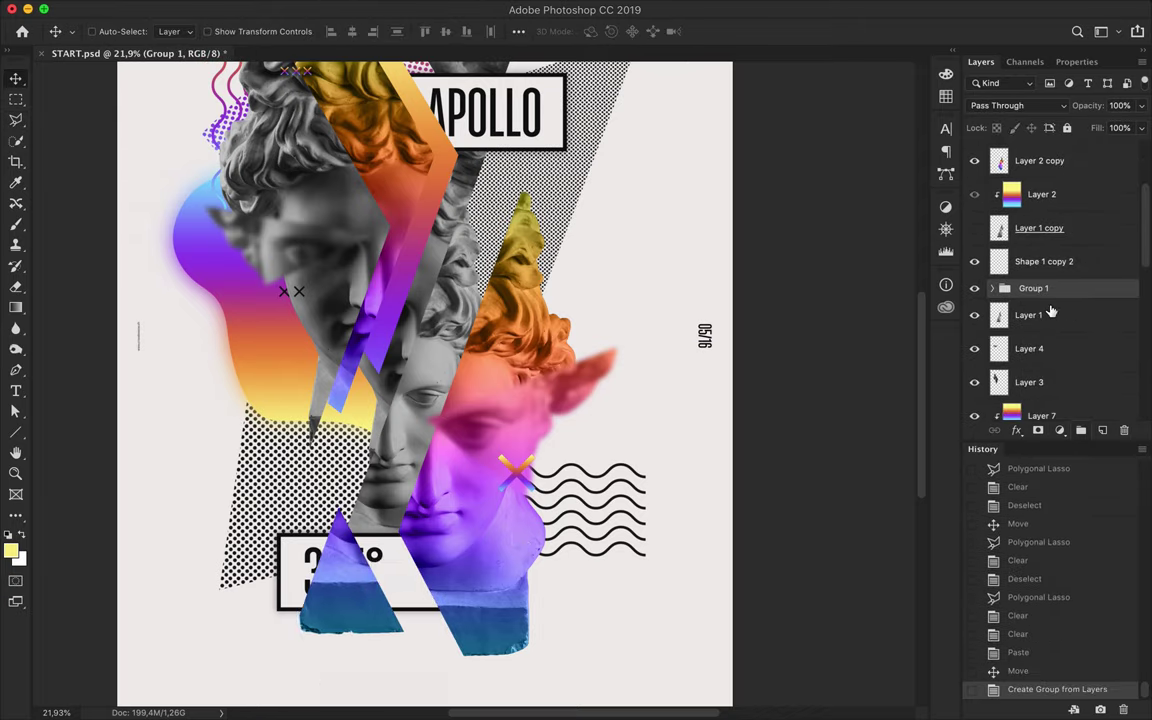
key(Return)
key(ctrl+t)
drag(300, 630, 282, 675)
key(Return)
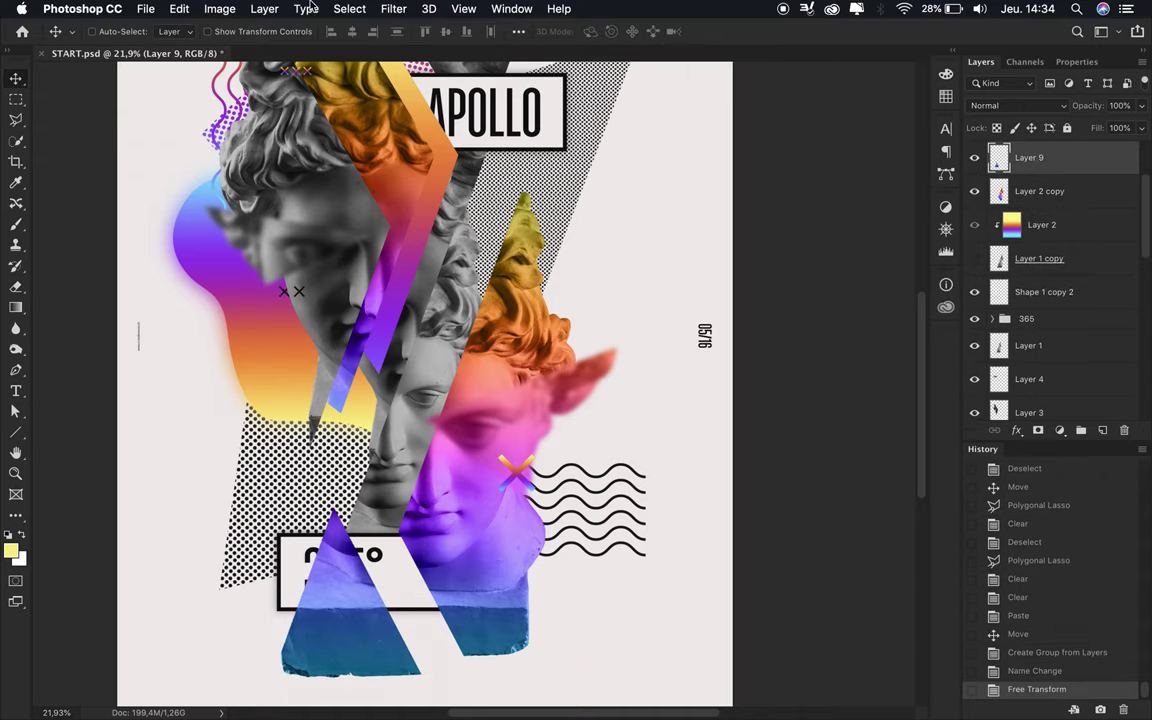
Step: Apply a 37.4 px Gaussian Blur to the triangle, then reposition it and the 365 box
click(393, 9)
click(694, 257)
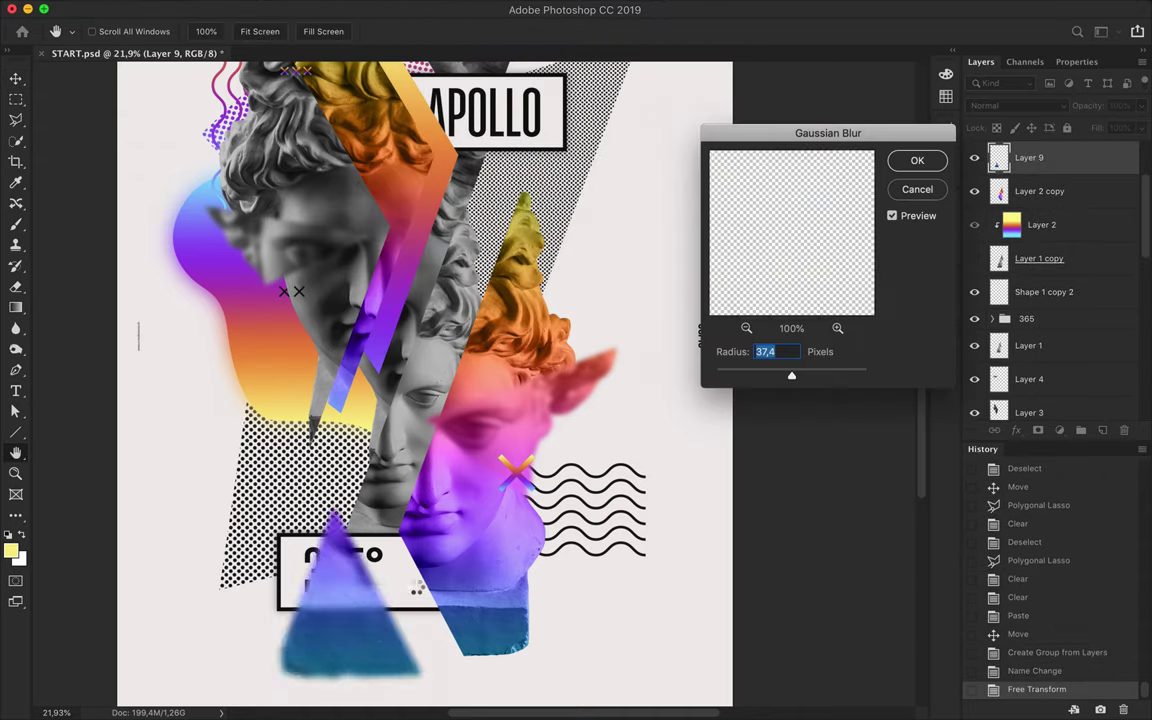
key(Return)
drag(413, 535, 445, 495)
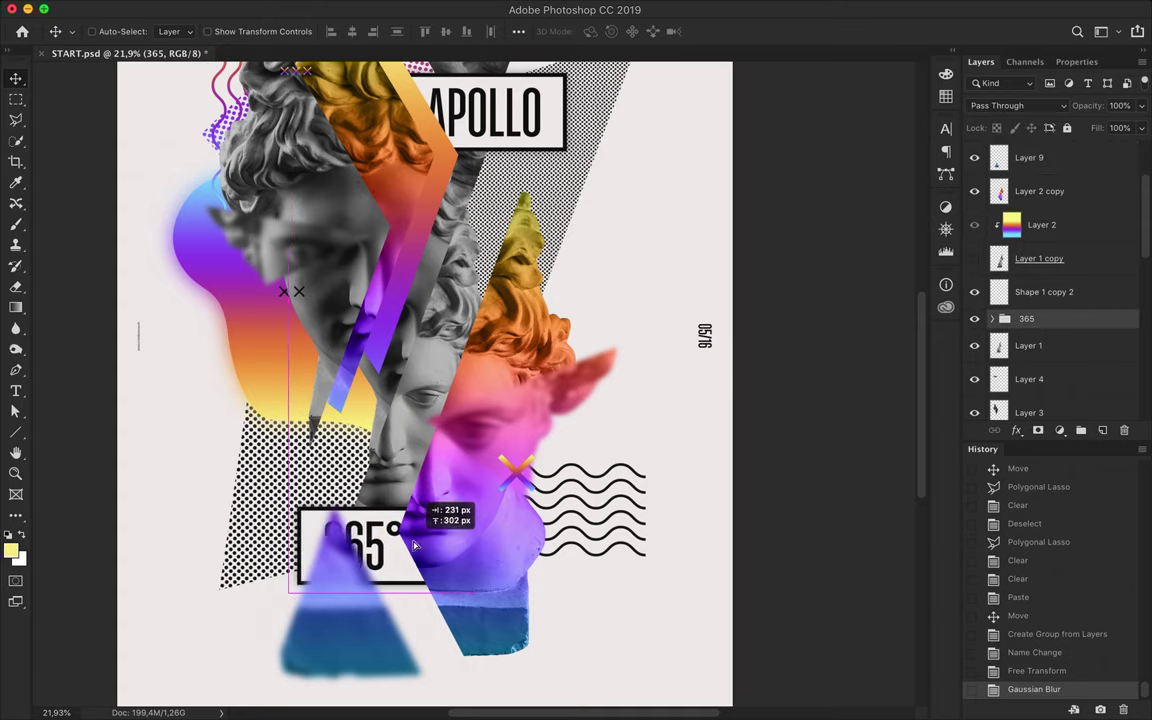
drag(360, 603, 320, 537)
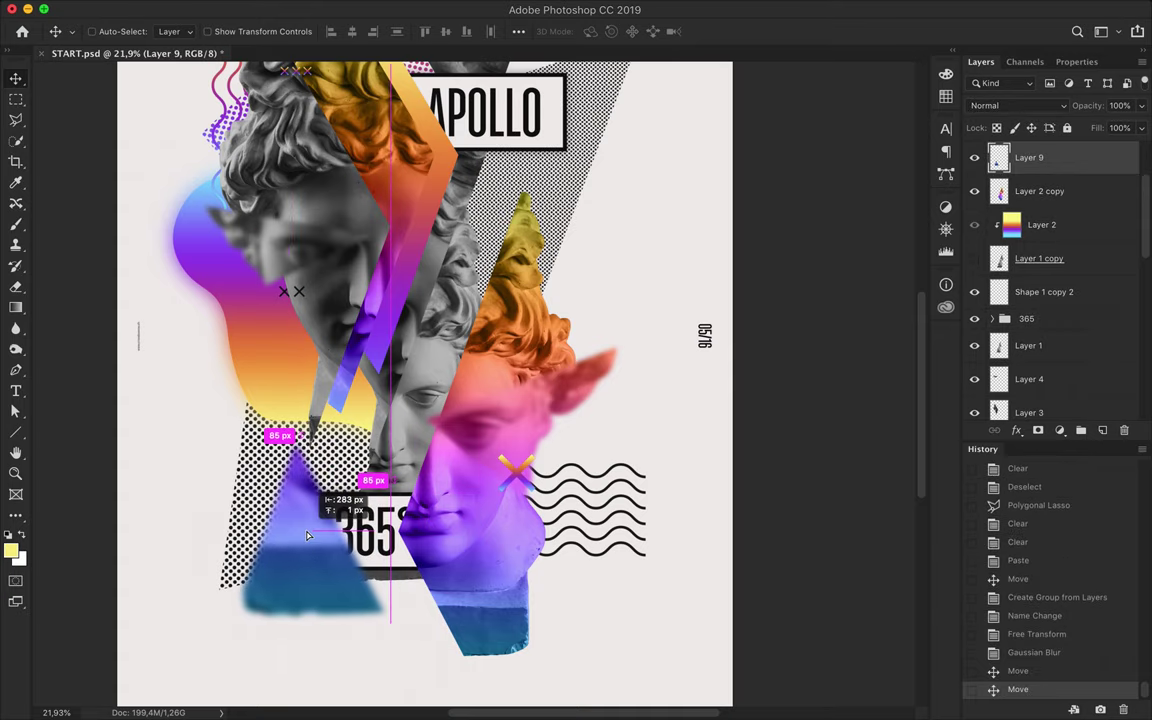
Step: Resize and reposition the blurred purple shape
scroll(320, 430, down, 2)
click(315, 327)
key(ctrl+t)
mouse_move(248, 283)
mouse_down()
mouse_move(283, 279)
mouse_move(340, 300)
mouse_up()
key(Return)
Step: Clear the ear area from the pink face and rotate the face slightly
key(ctrl+shift+alt+n)
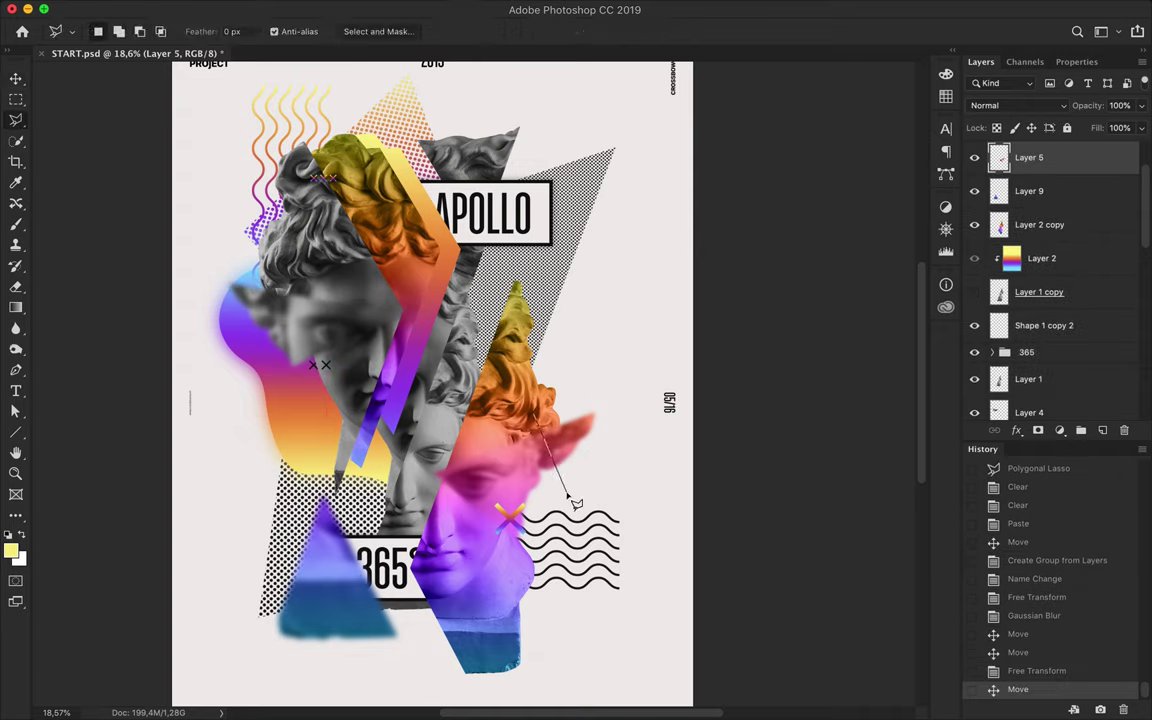
double_click(576, 503)
key(Delete)
key(ctrl+d)
key(m)
drag(570, 436, 513, 470)
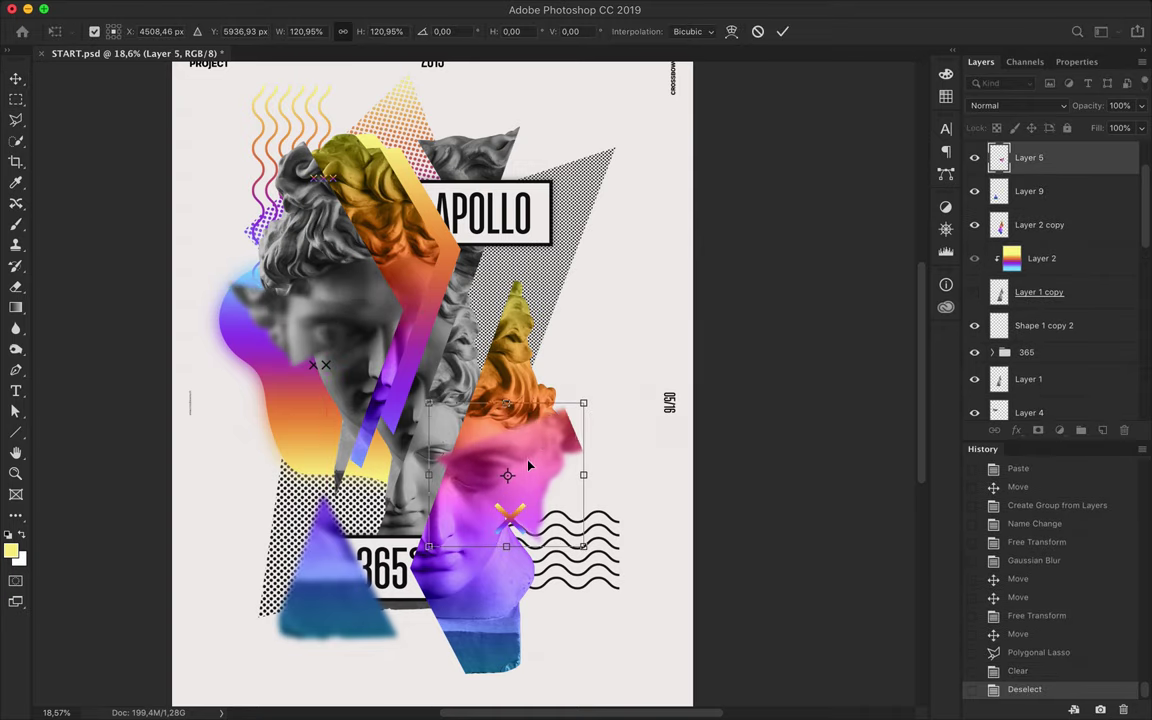
key(Return)
Step: Select all the artwork layers and move them down and to the right
scroll(522, 385, down, 2)
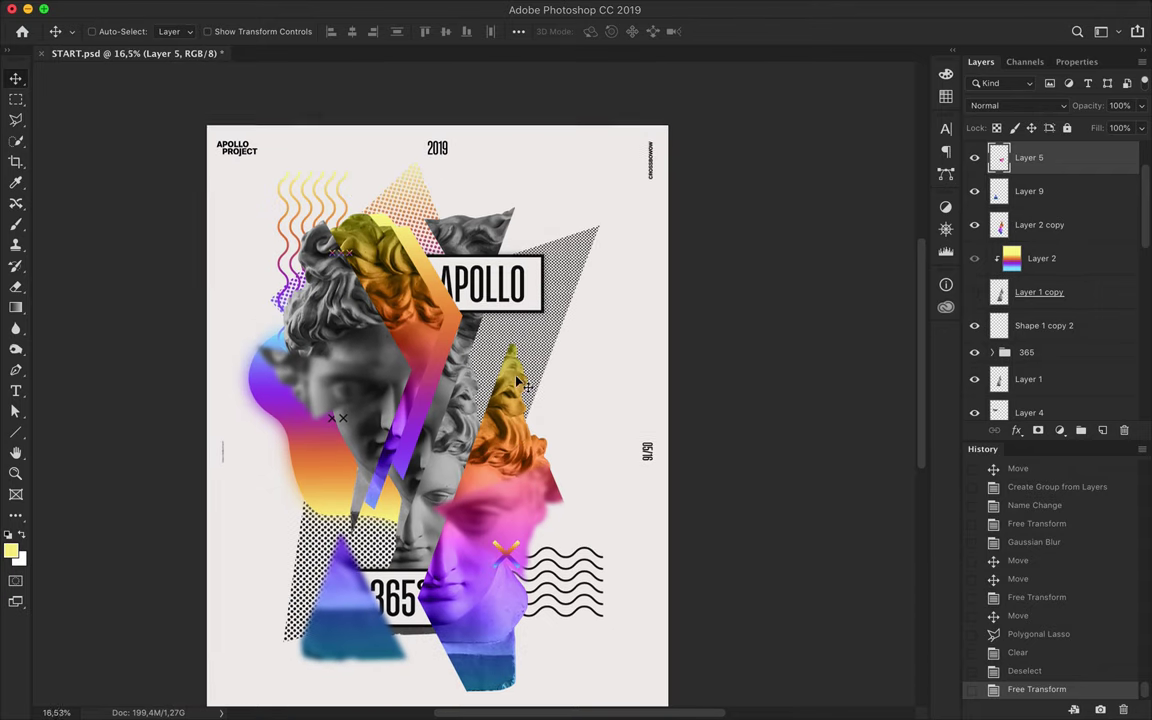
click(1040, 170)
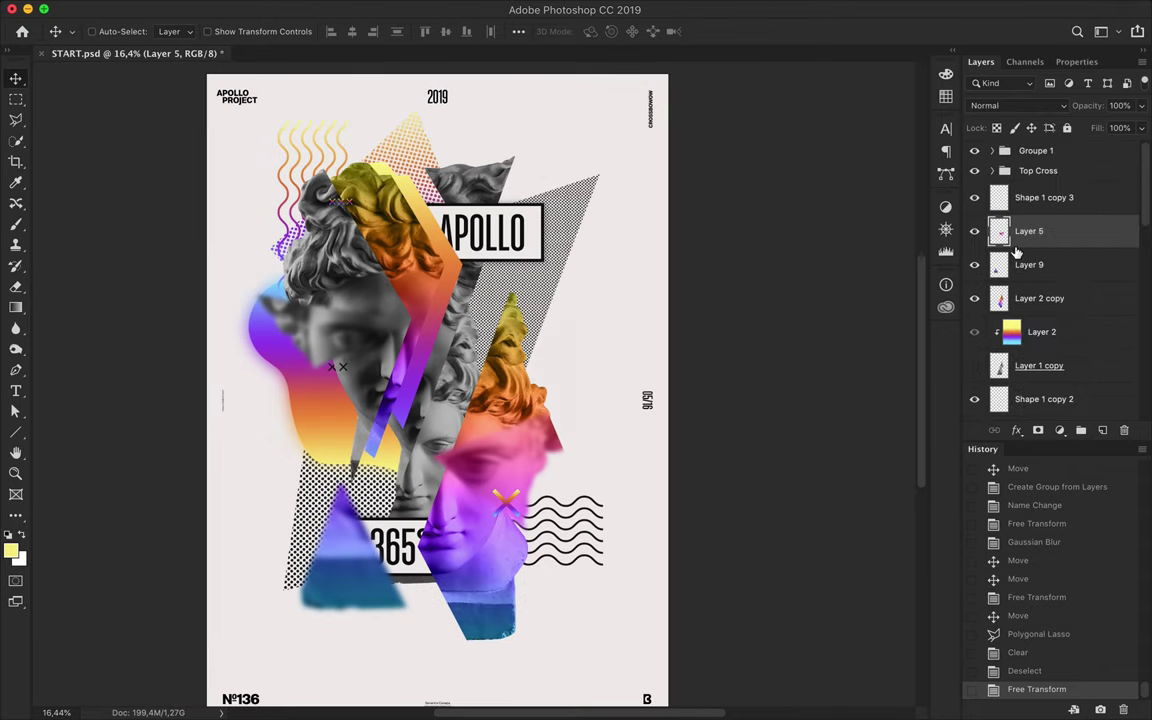
shift+click(1057, 369)
drag(515, 356, 533, 381)
Step: Create a new layer and marquee-select the lower half of the page
key(ctrl+shift+alt+n)
key(ctrl+0)
key(m)
scroll(270, 392, down, 1)
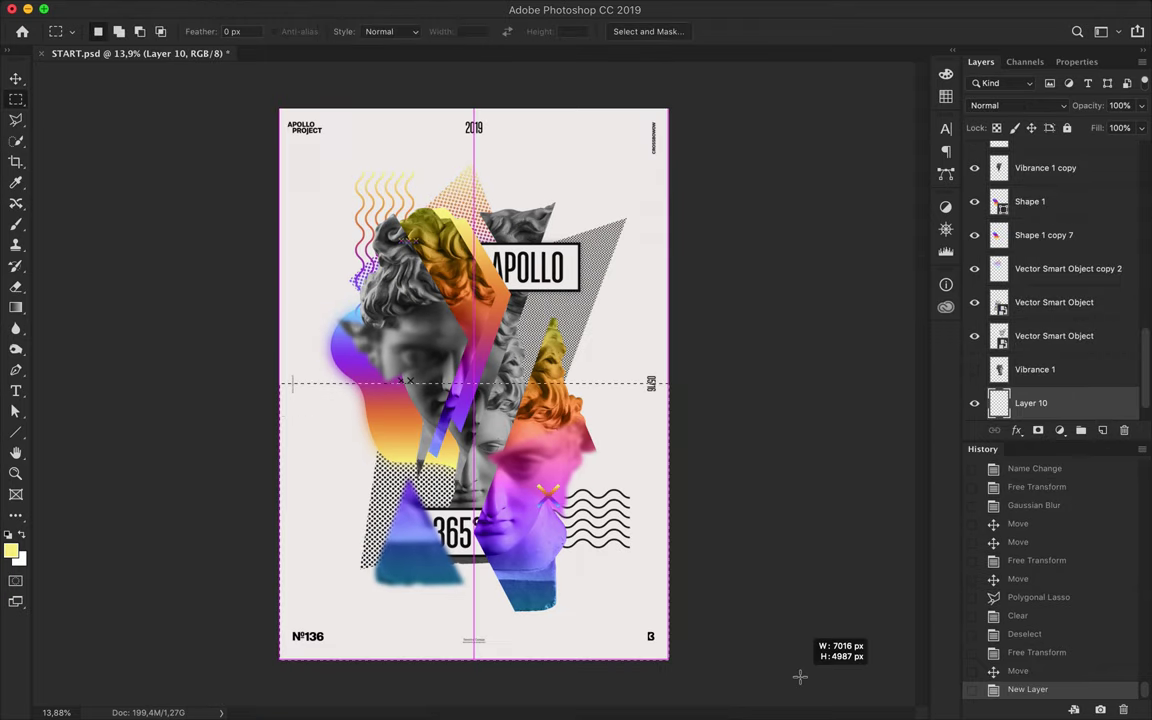
drag(270, 383, 797, 673)
Step: Choose the yellow-to-blue custom gradient, fill the selection, then undo the fill
key(g)
click(105, 31)
scroll(911, 118, down, 2)
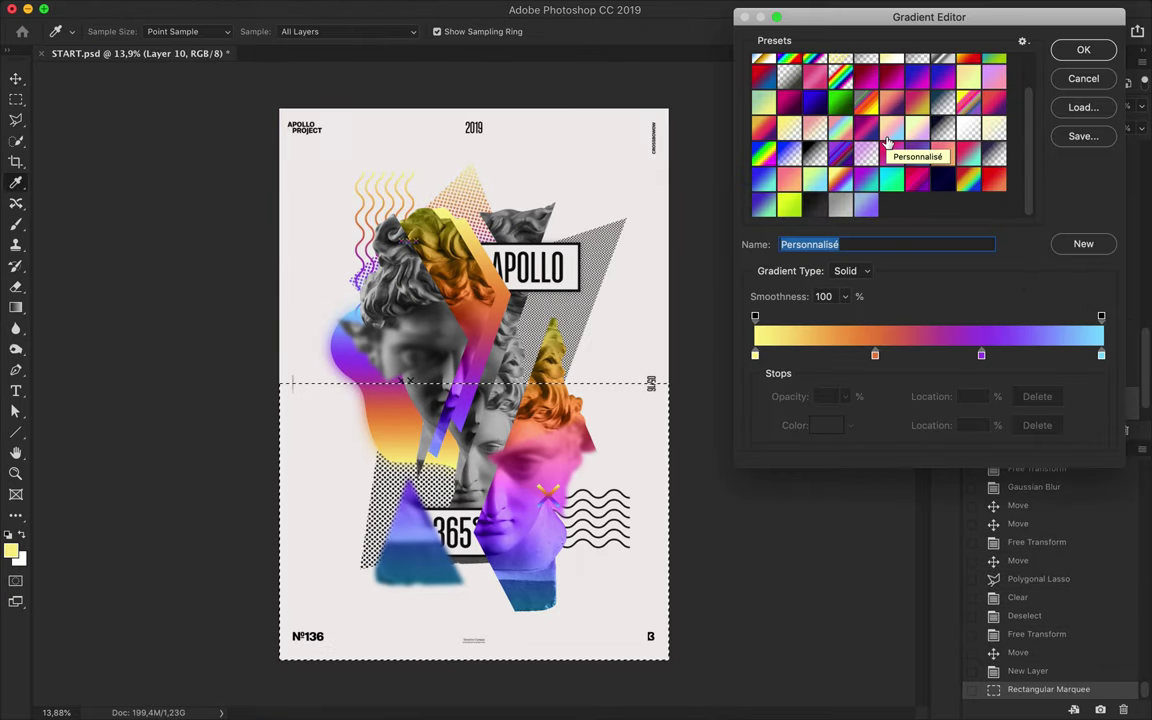
key(Return)
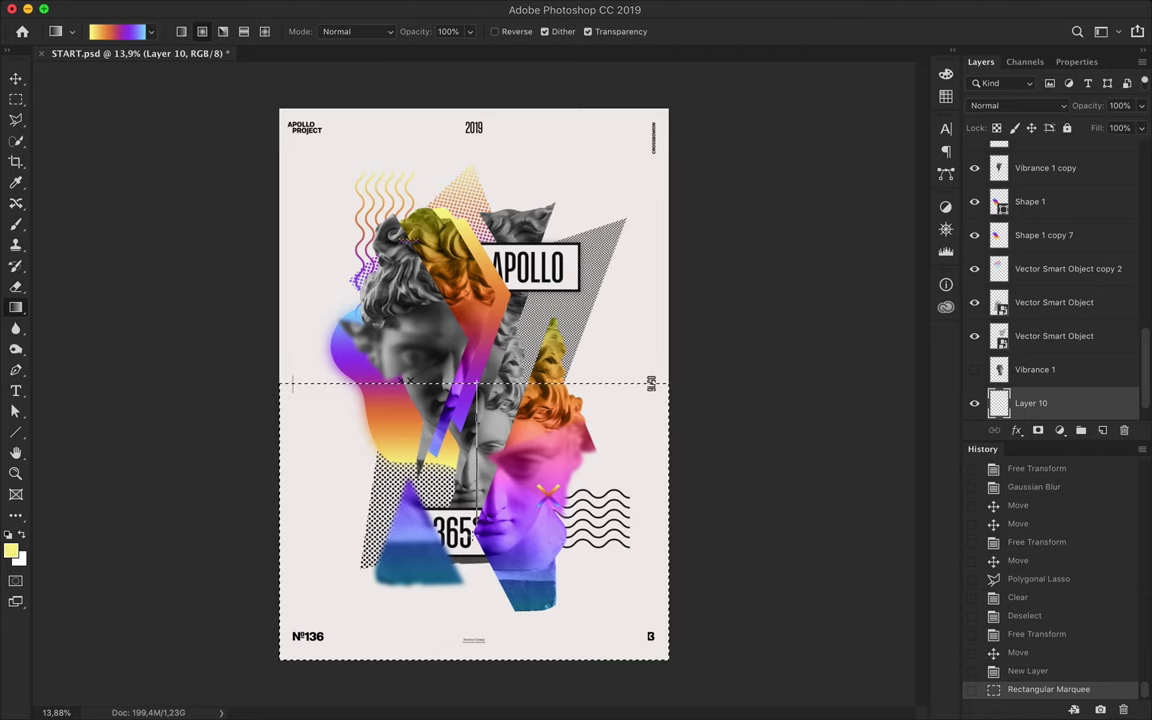
drag(426, 488, 472, 548)
key(ctrl+z)
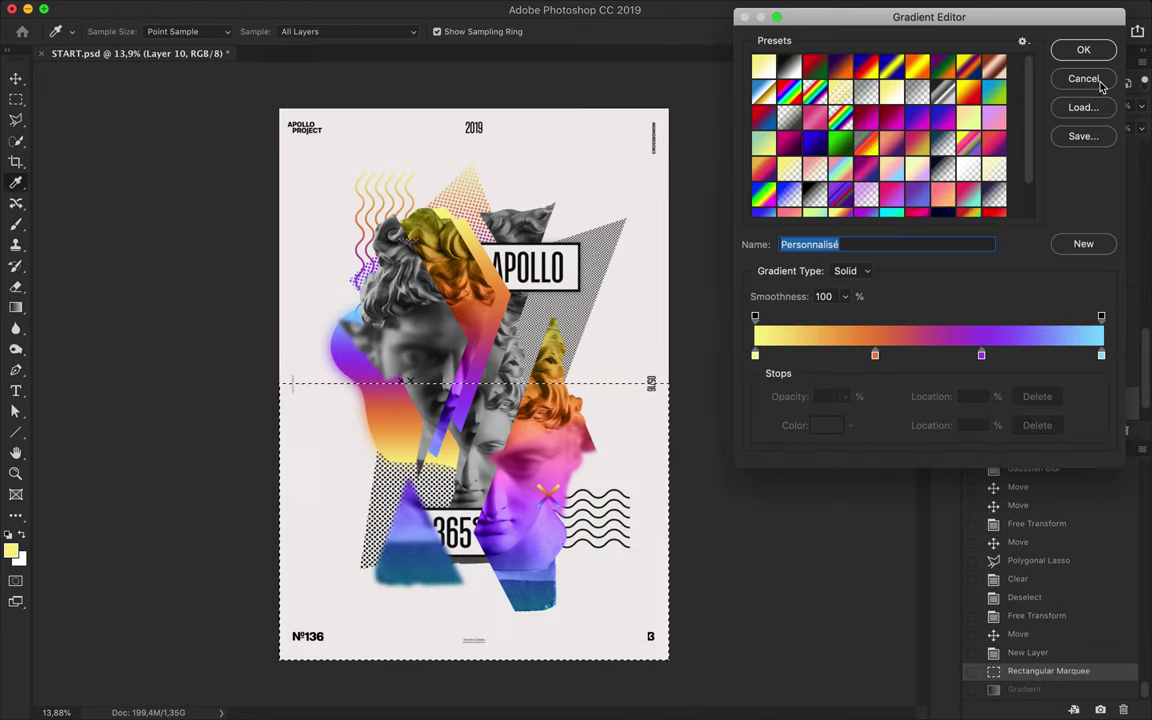
Step: Fill a rectangle inside the guide margins with the gradient and duplicate it as Layer 10 copy
key(ctrl+semicolon)
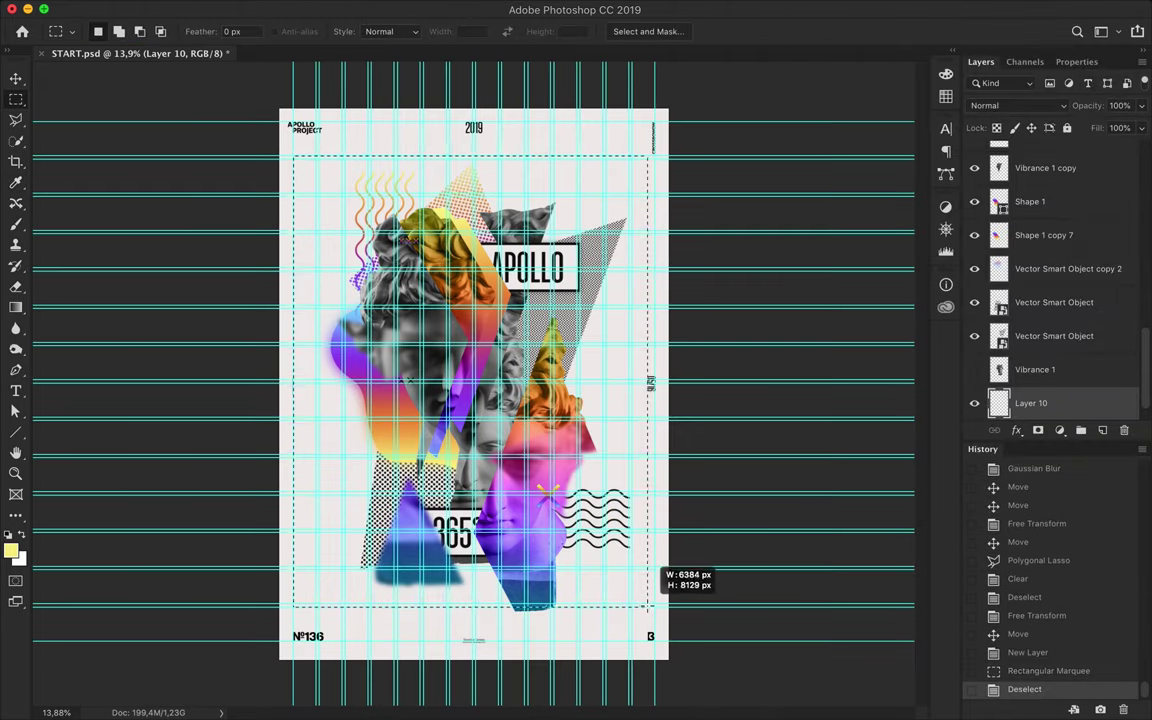
drag(630, 604, 630, 605)
key(g)
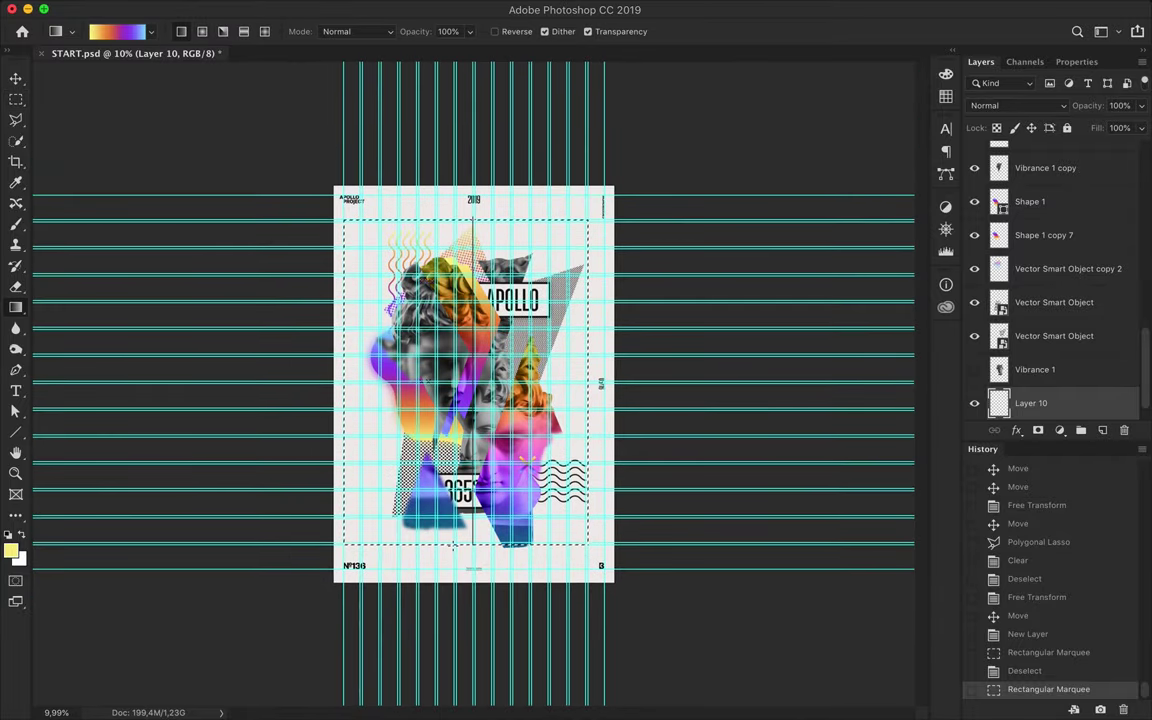
key(v)
key(ctrl+0)
key(m)
key(ctrl+d)
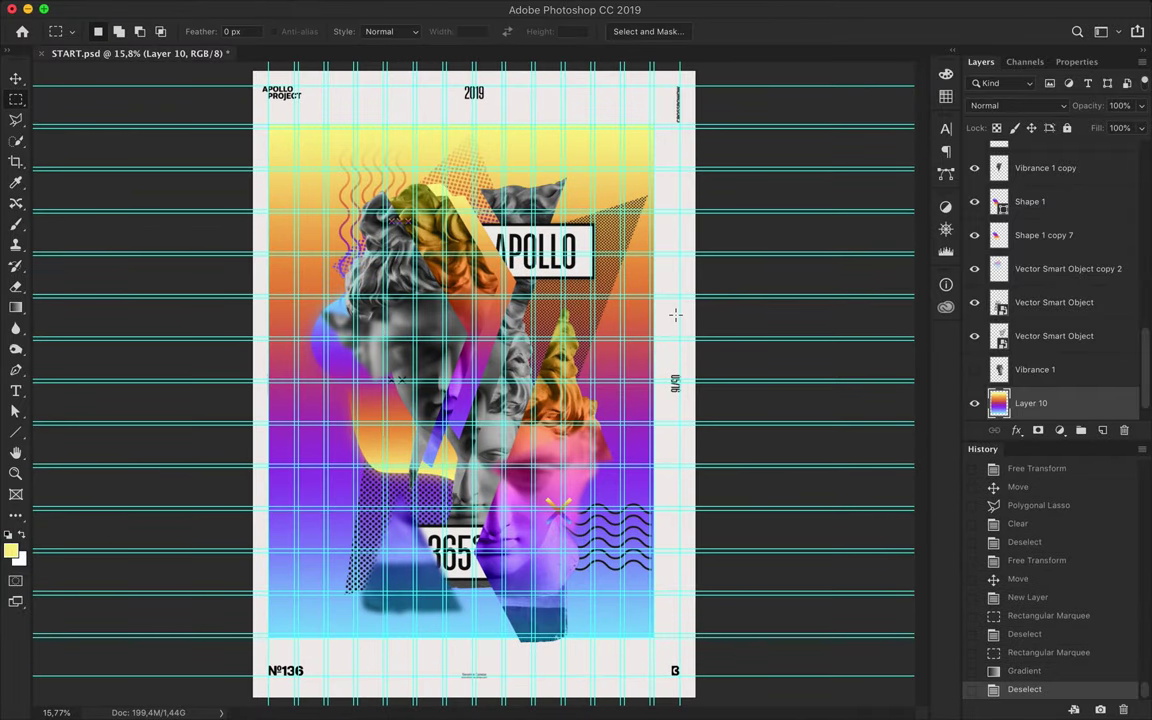
key(ctrl+semicolon)
key(ctrl+j)
key(ctrl+t)
Step: Warp Layer 10 copy's gradient, bending its top-left corner and right edge inward, and commit it
right_click(500, 371)
click(540, 450)
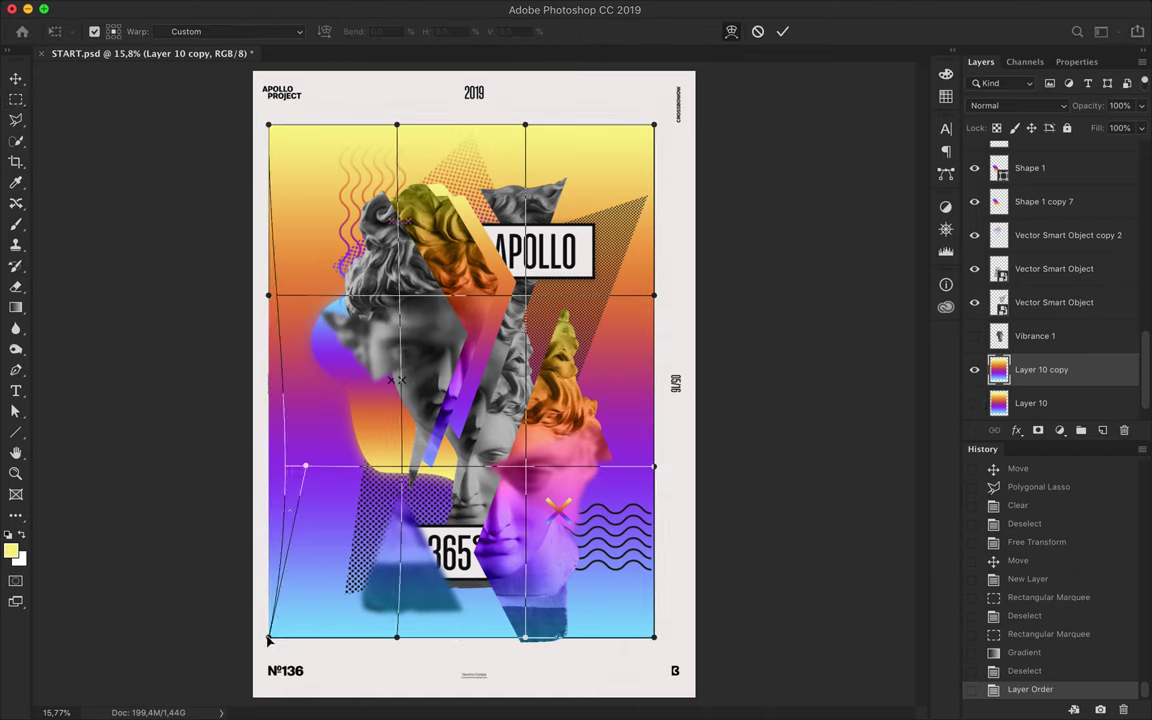
drag(270, 605, 274, 592)
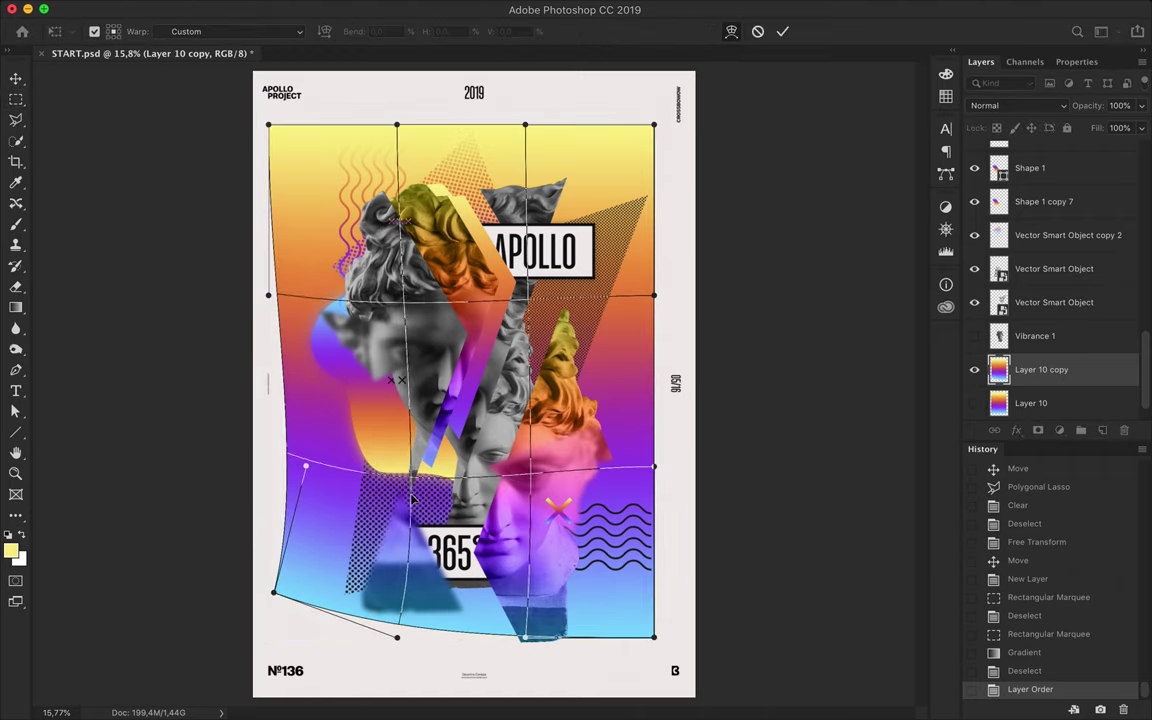
drag(540, 500, 590, 455)
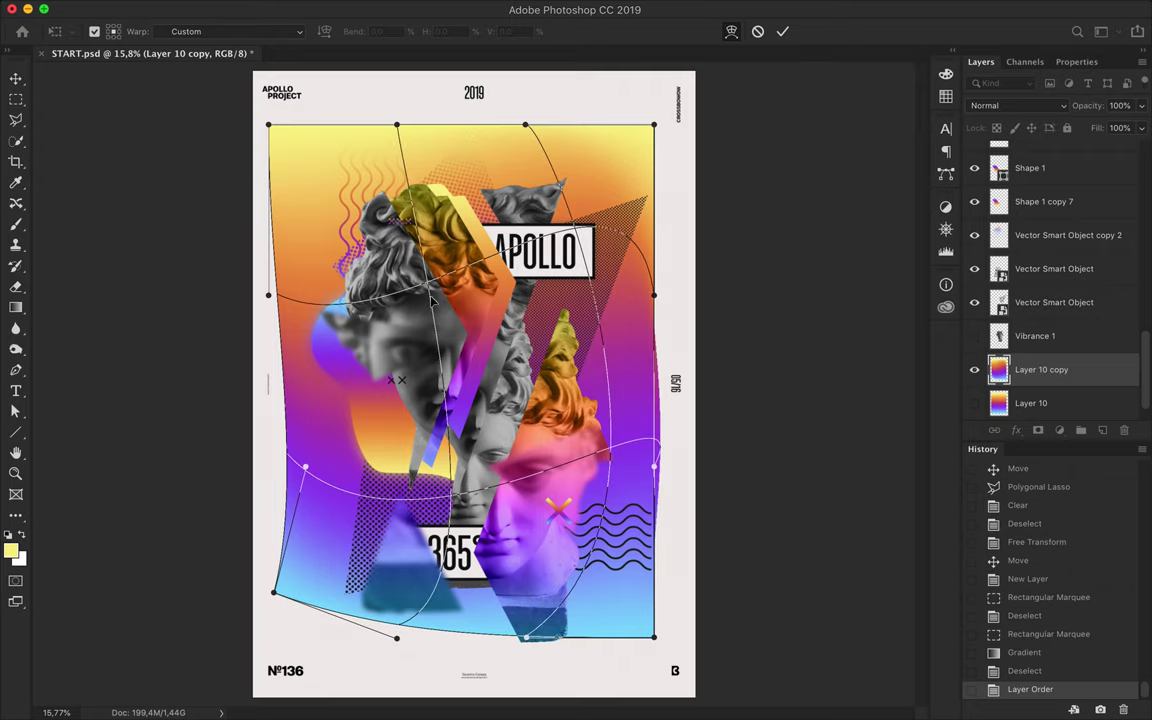
drag(370, 280, 332, 240)
drag(272, 297, 307, 291)
drag(268, 125, 288, 130)
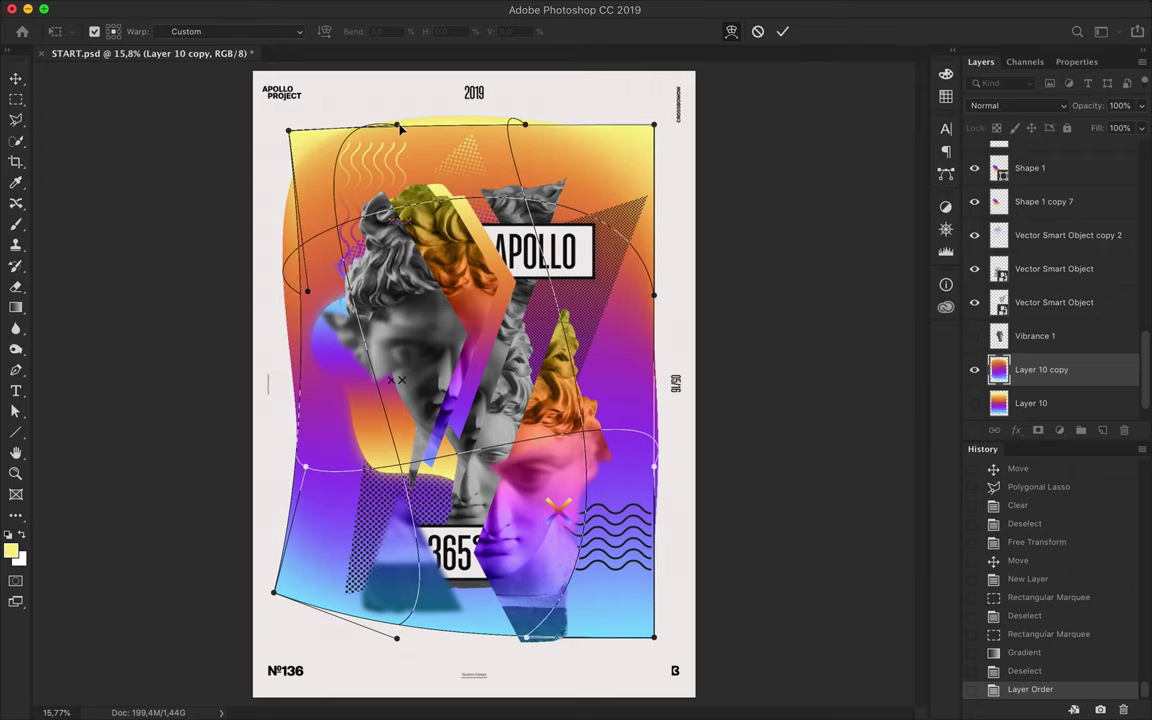
drag(397, 125, 471, 168)
drag(654, 125, 621, 132)
drag(654, 295, 597, 351)
key(Return)
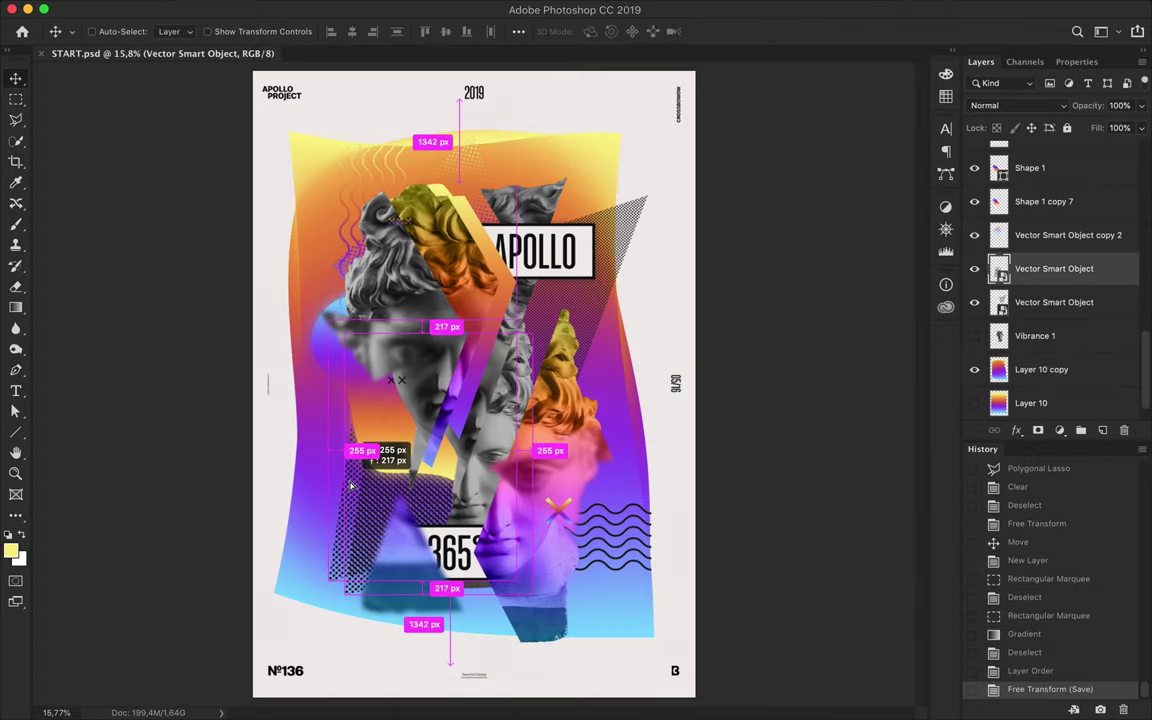
Step: Paint away parts of the rasterized halftone copy with the Brush tool
key(b)
right_click(437, 330)
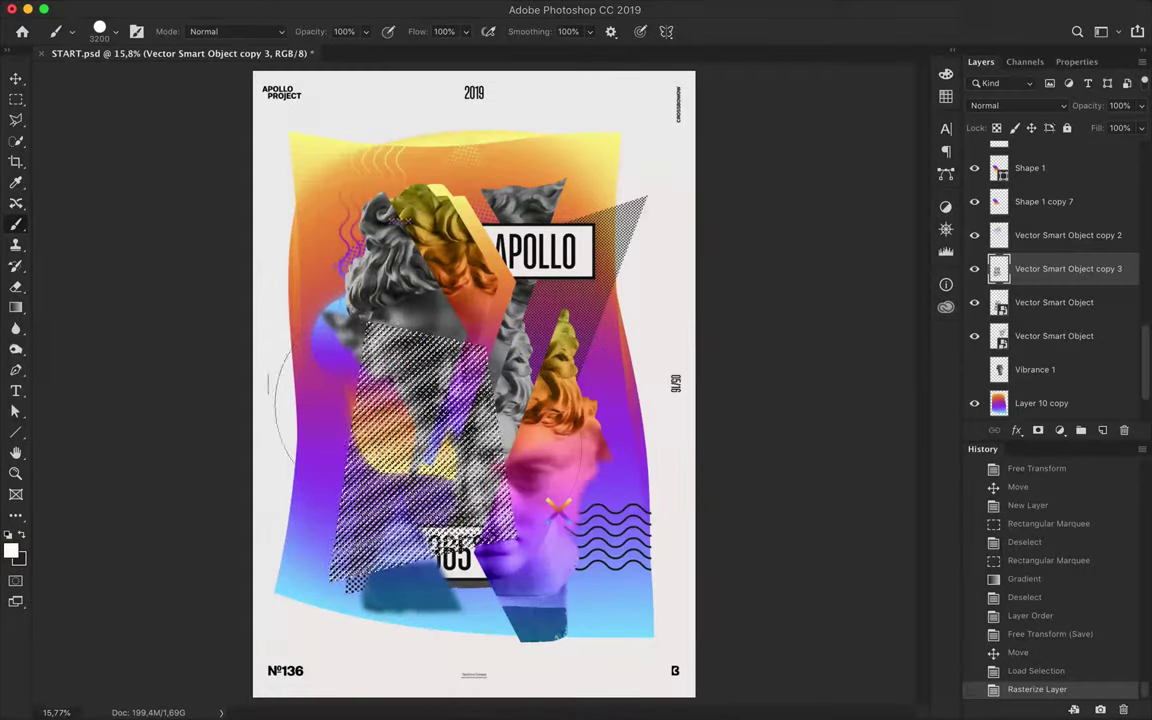
click(513, 562)
key(ctrl+d)
Step: Move the halftone patch to the lower left, send it back one level, and nudge it up
key(v)
drag(400, 440, 395, 512)
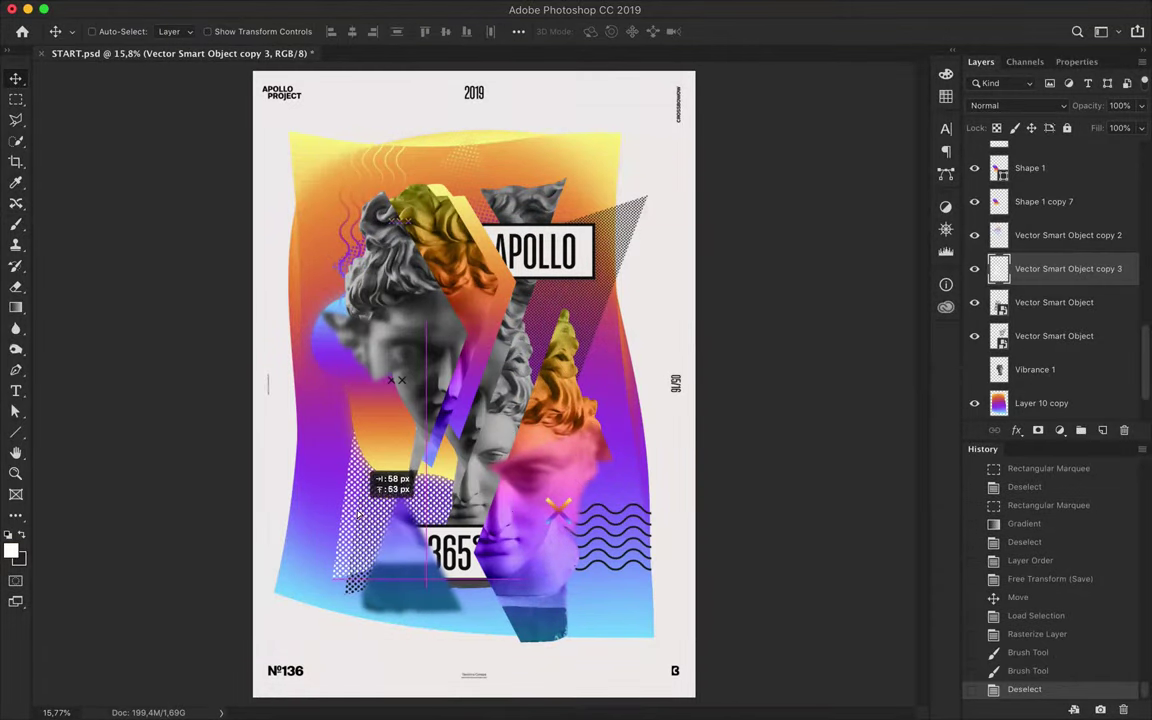
key(ctrl+bracketleft)
scroll(398, 512, up, 5)
scroll(373, 568, down, 5)
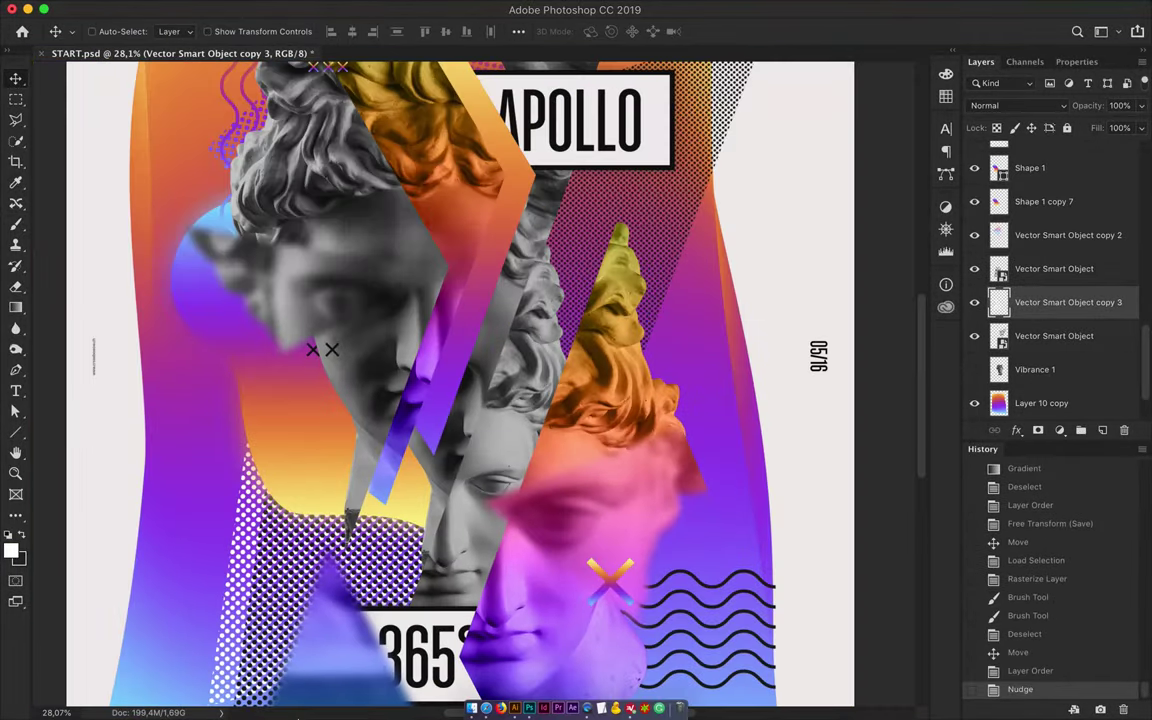
key(Up)
scroll(519, 308, down, 1)
scroll(395, 260, down, 1)
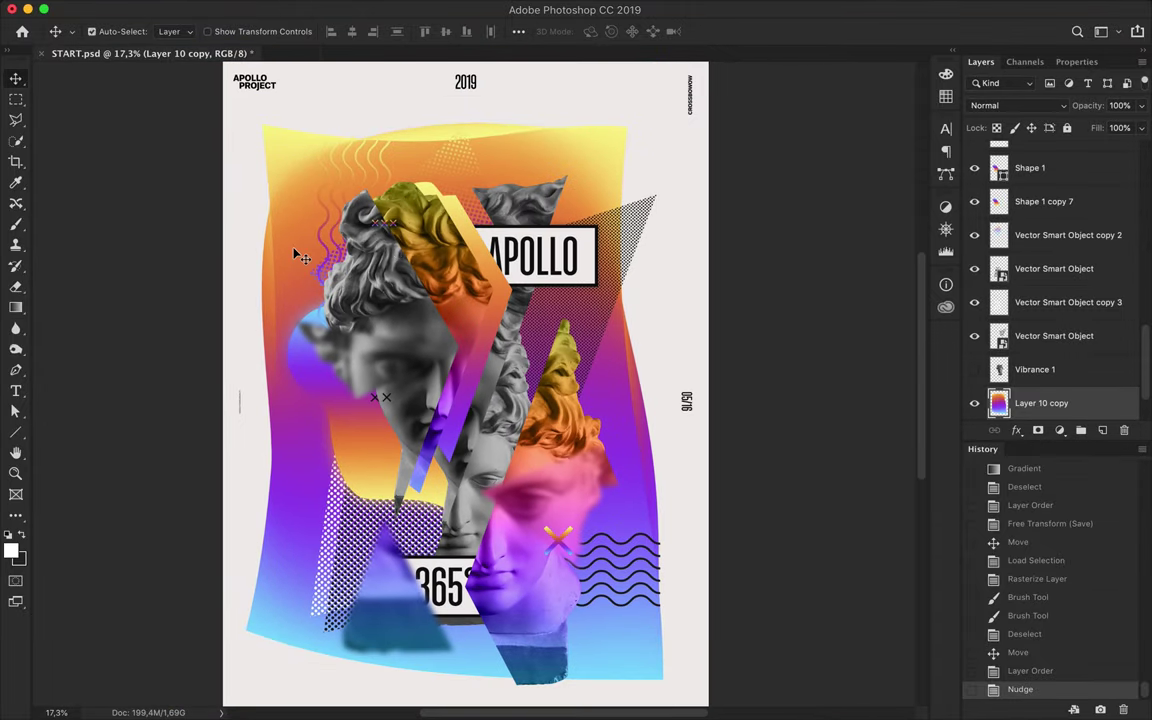
key(ctrl+t)
Step: Scale the gradient to 82.8%, duplicate it, blur the copy 161.8 px, and merge them
drag(655, 543, 623, 517)
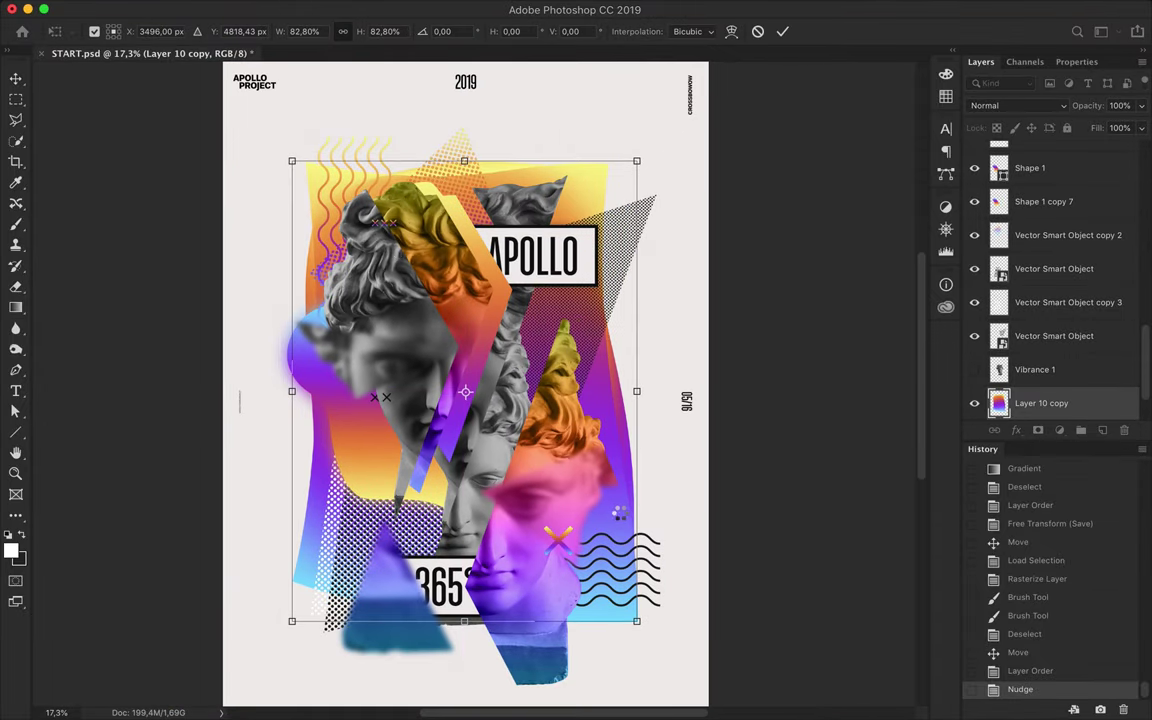
key(Return)
drag(1040, 403, 1040, 385)
click(393, 9)
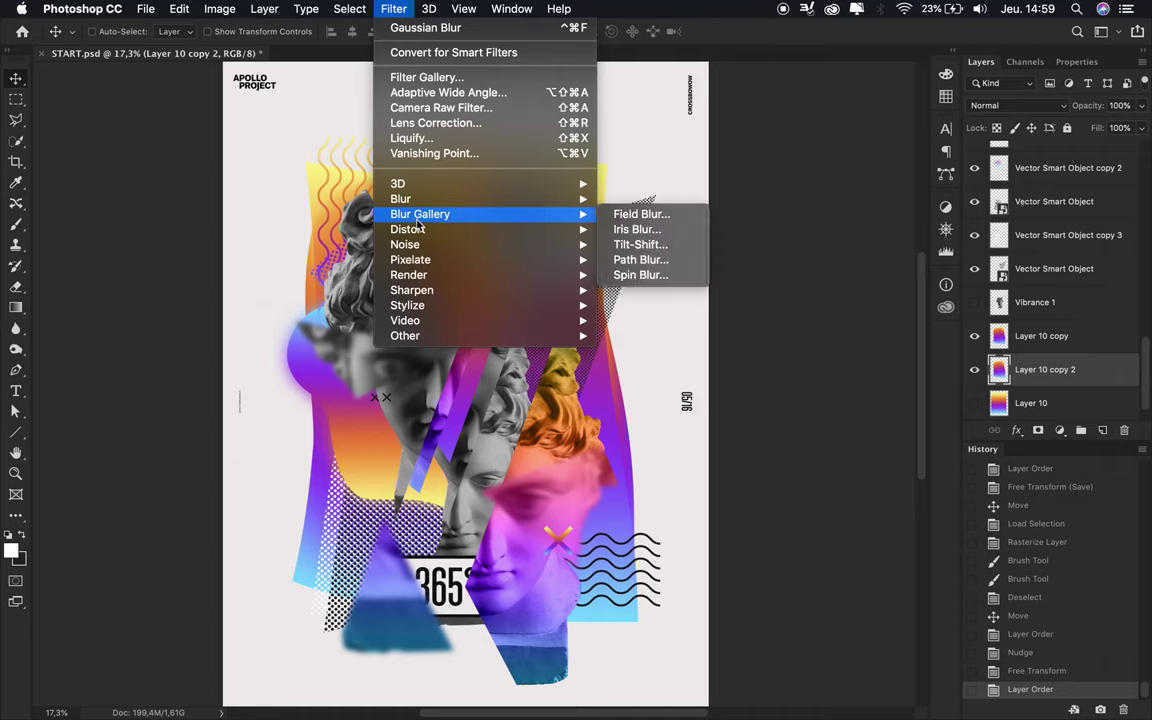
click(630, 259)
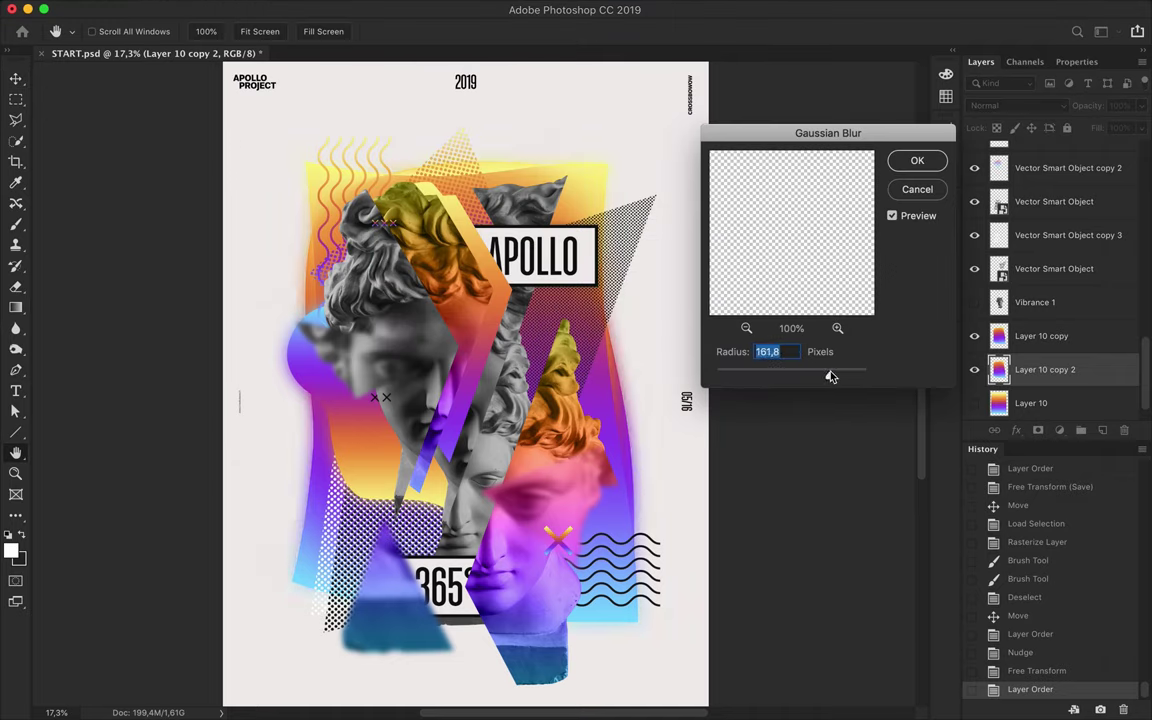
click(917, 160)
drag(1041, 362, 1043, 396)
key(ctrl+e)
Step: Warp the merged glow, tucking its right edge in and bulging its left side, then reposition it
key(ctrl+t)
right_click(670, 160)
click(670, 234)
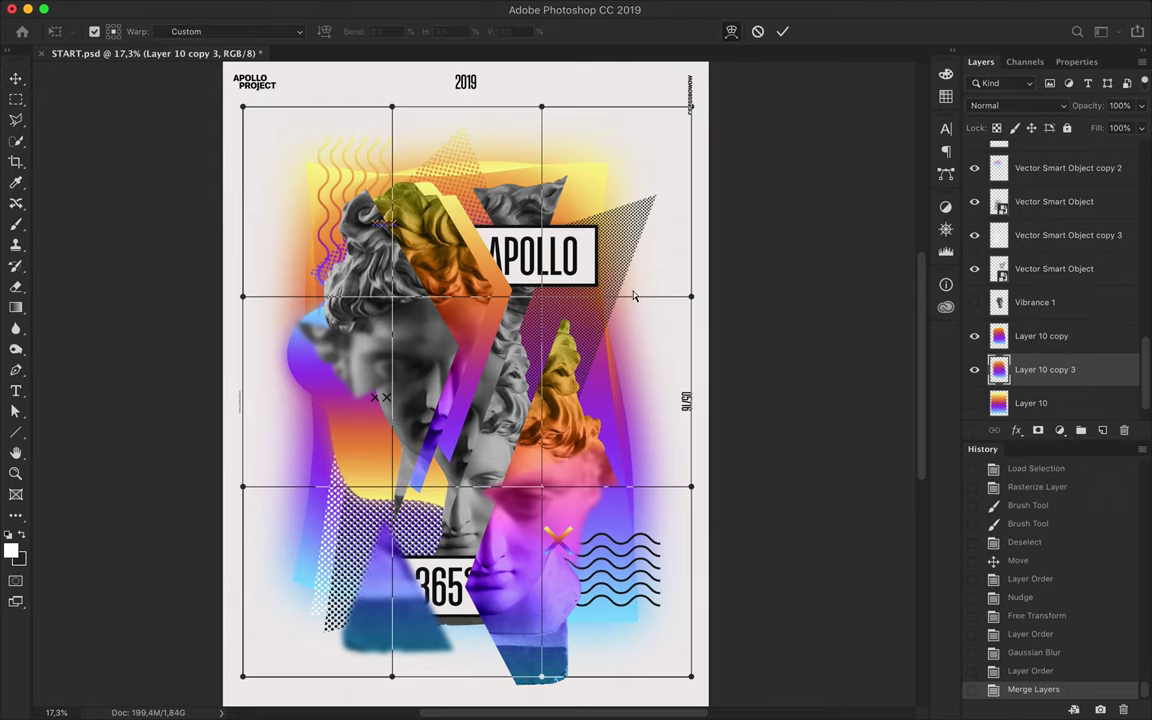
drag(691, 296, 632, 289)
drag(243, 486, 252, 490)
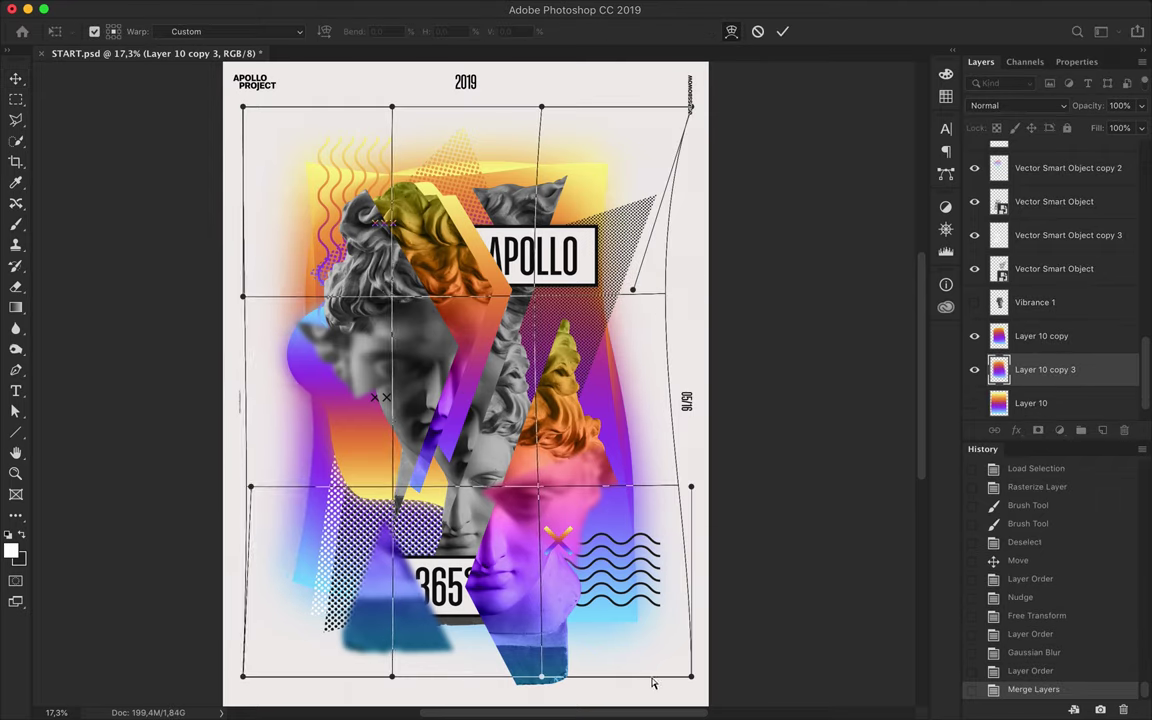
drag(691, 676, 628, 678)
drag(243, 677, 214, 656)
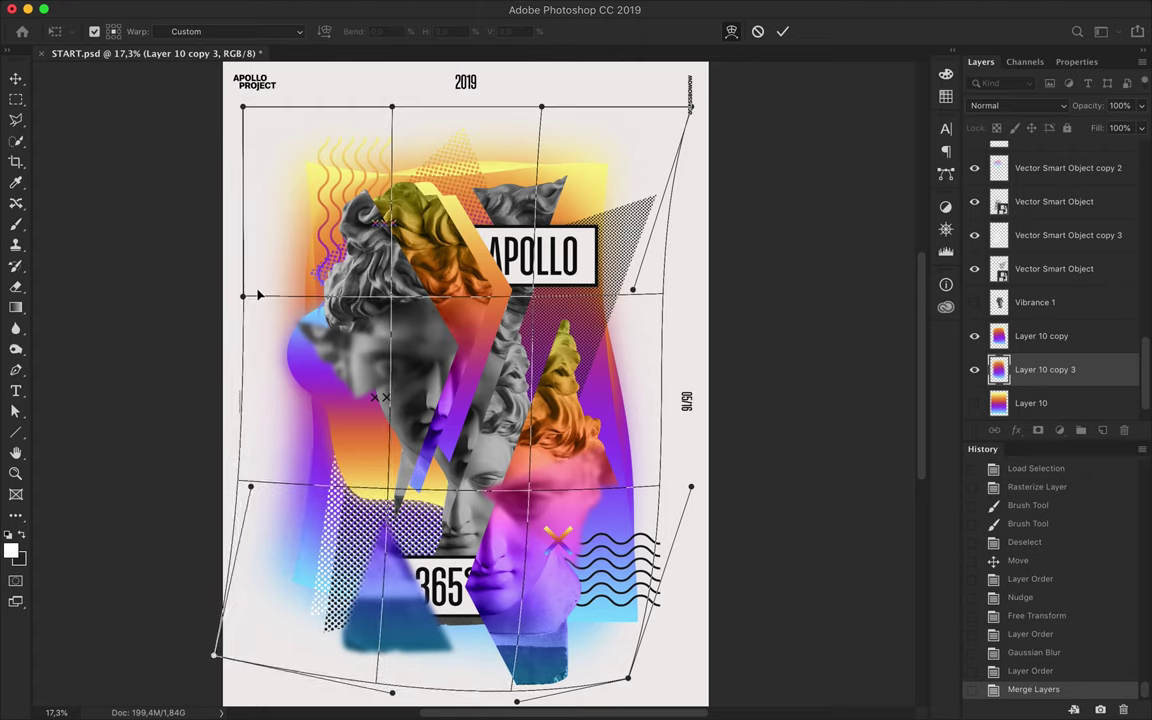
drag(243, 296, 207, 293)
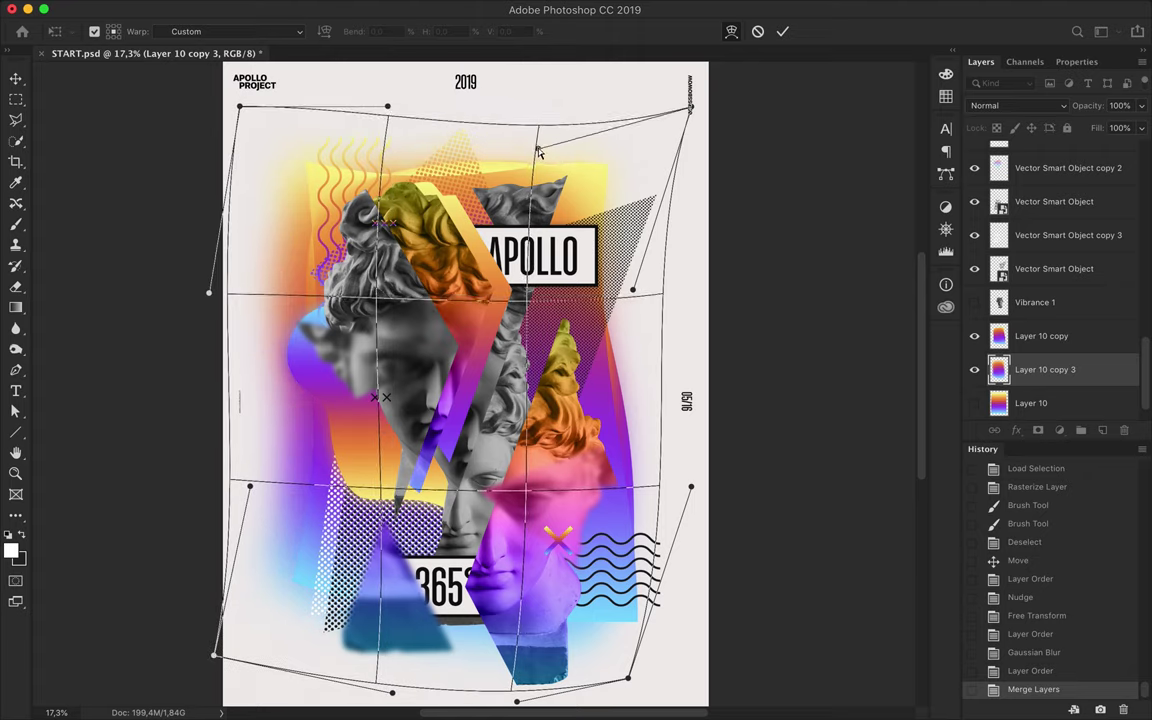
drag(387, 106, 358, 104)
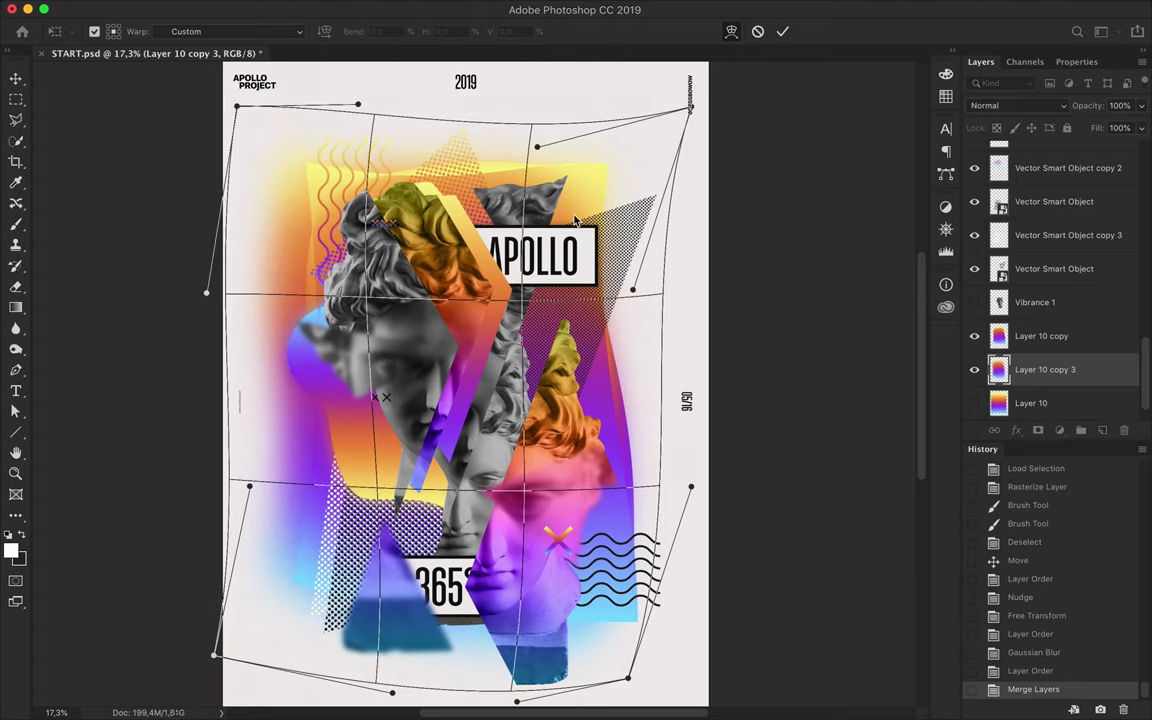
key(Return)
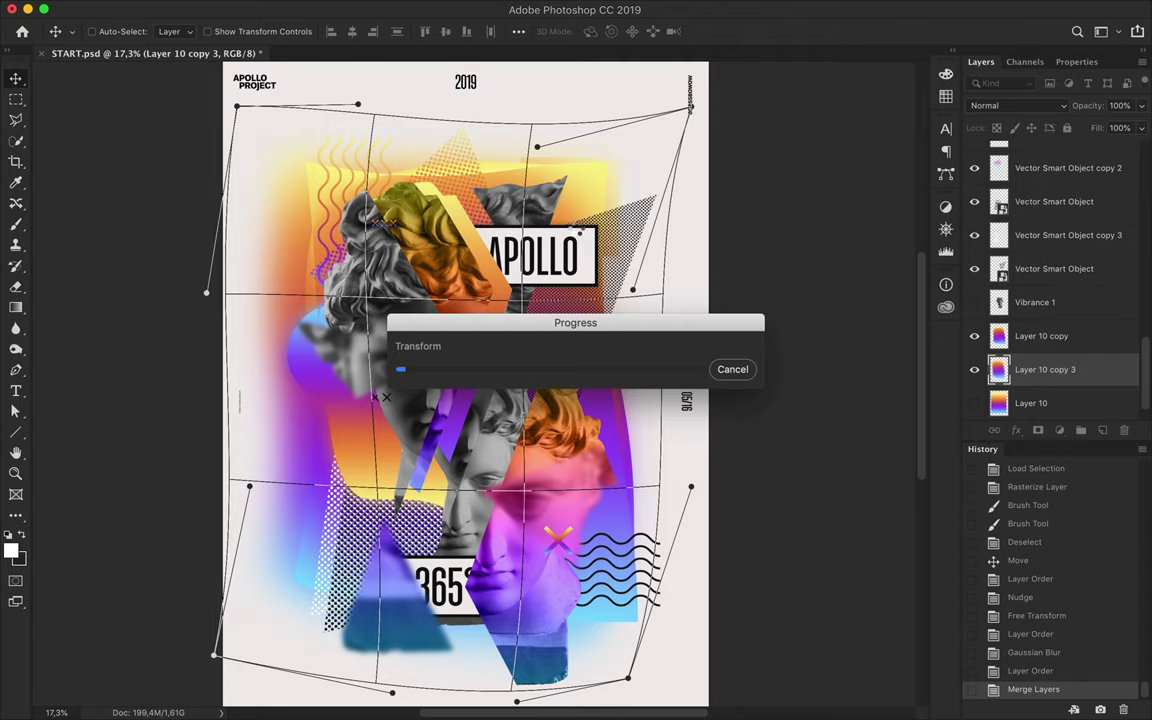
drag(290, 410, 300, 474)
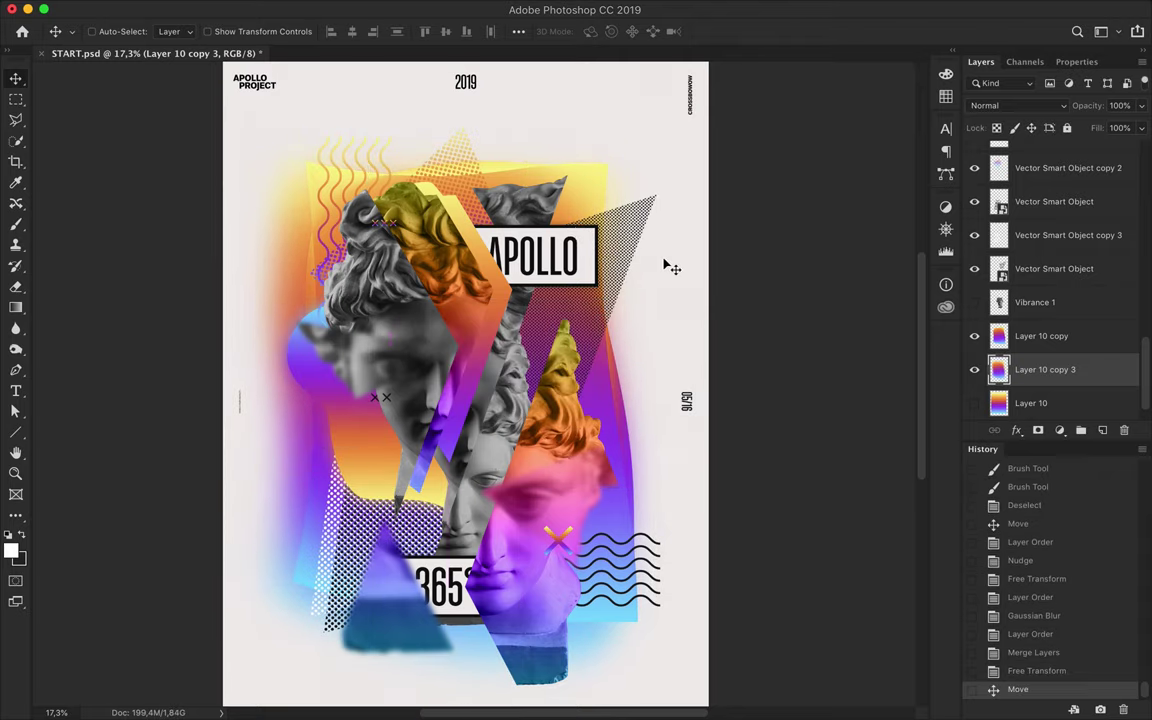
Step: Duplicate a statue head into the centre and cut away part of it with the Polygonal Lasso
scroll(624, 257, up, 2)
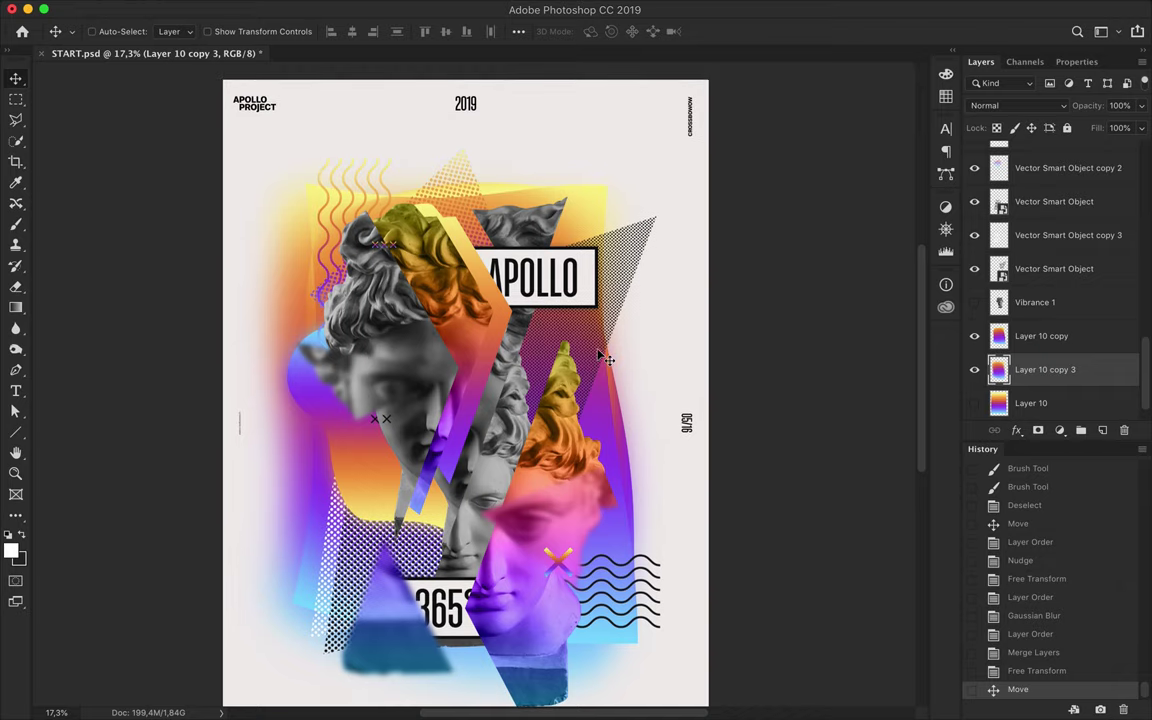
scroll(524, 292, down, 2)
drag(530, 285, 553, 265)
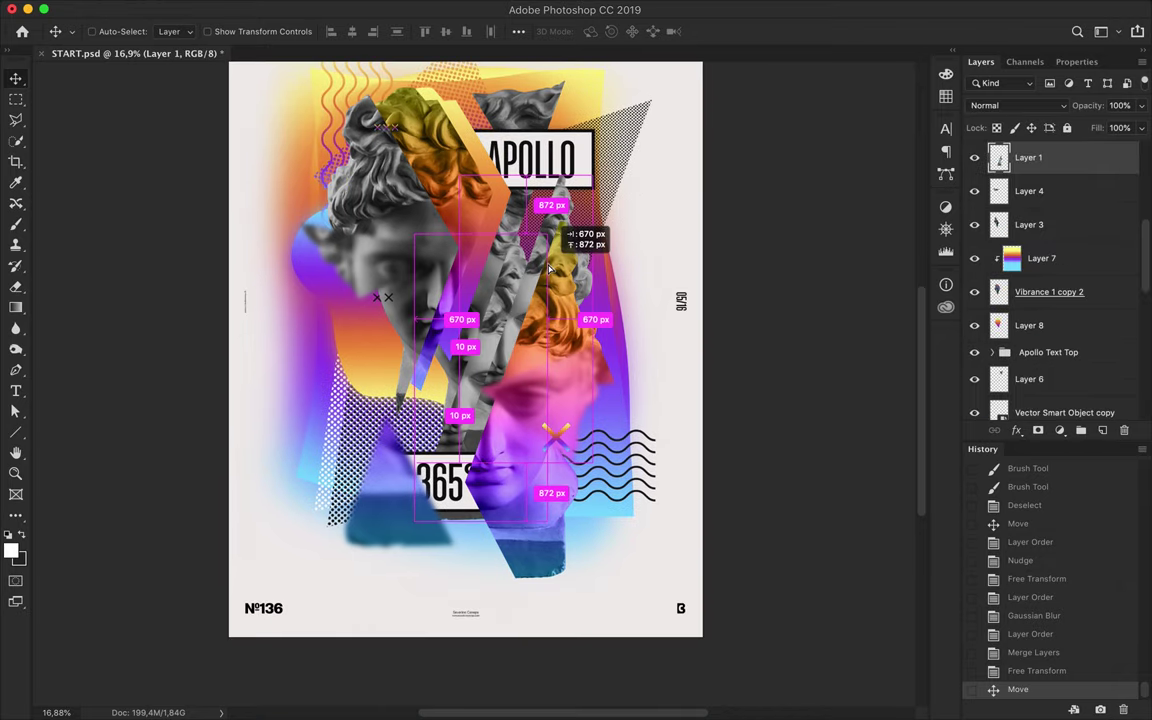
click(424, 218)
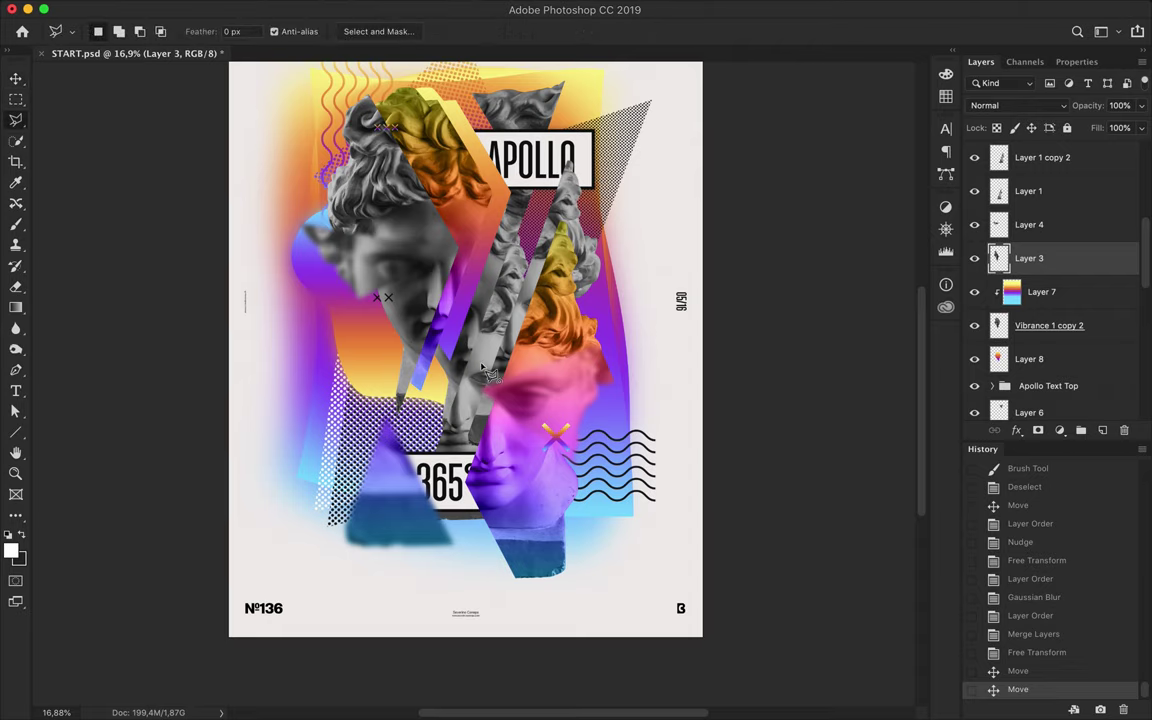
key(ctrl+d)
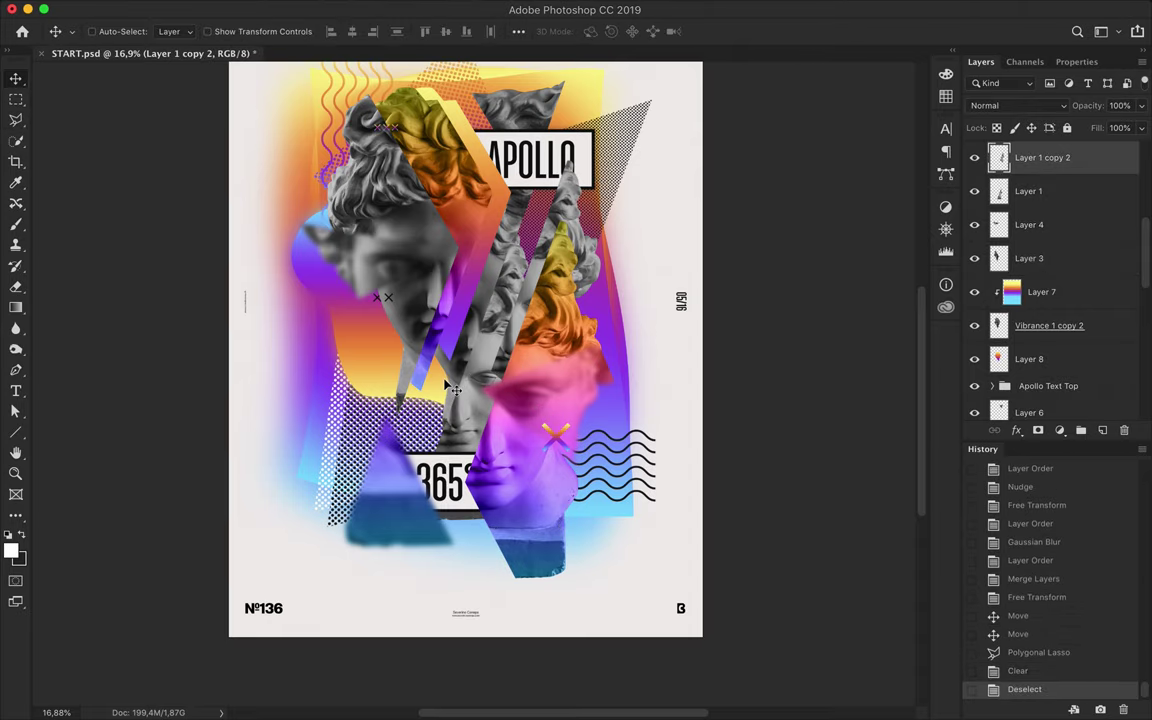
drag(500, 352, 505, 355)
key(ctrl+alt+z)
key(ctrl+alt+z)
key(ctrl+alt+z)
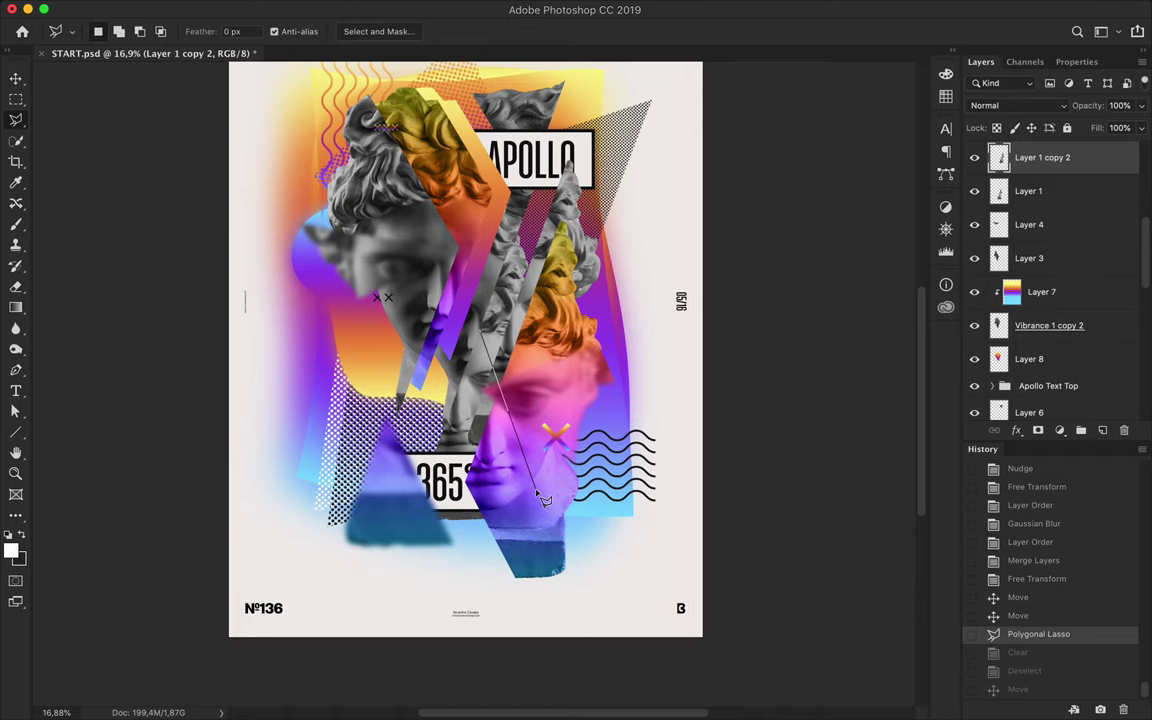
double_click(545, 500)
key(Delete)
key(ctrl+d)
key(v)
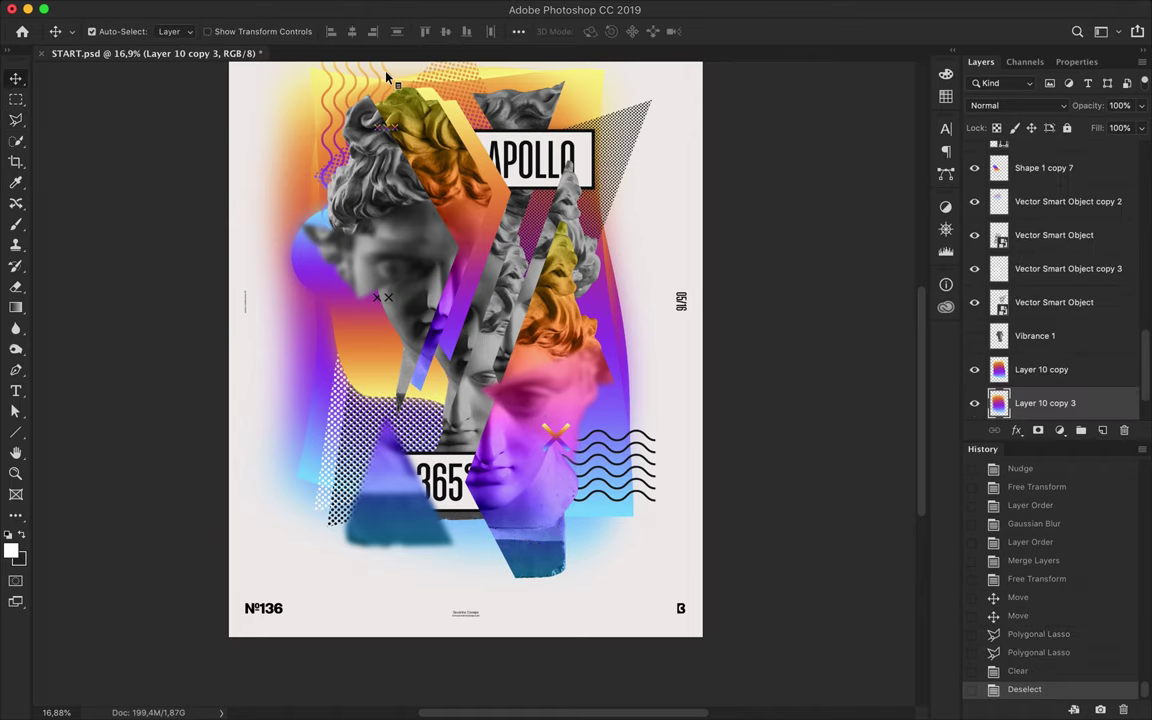
Step: Place two more copies of the orange wavy lines across the statues and raise them in the stack
drag(350, 120, 385, 313)
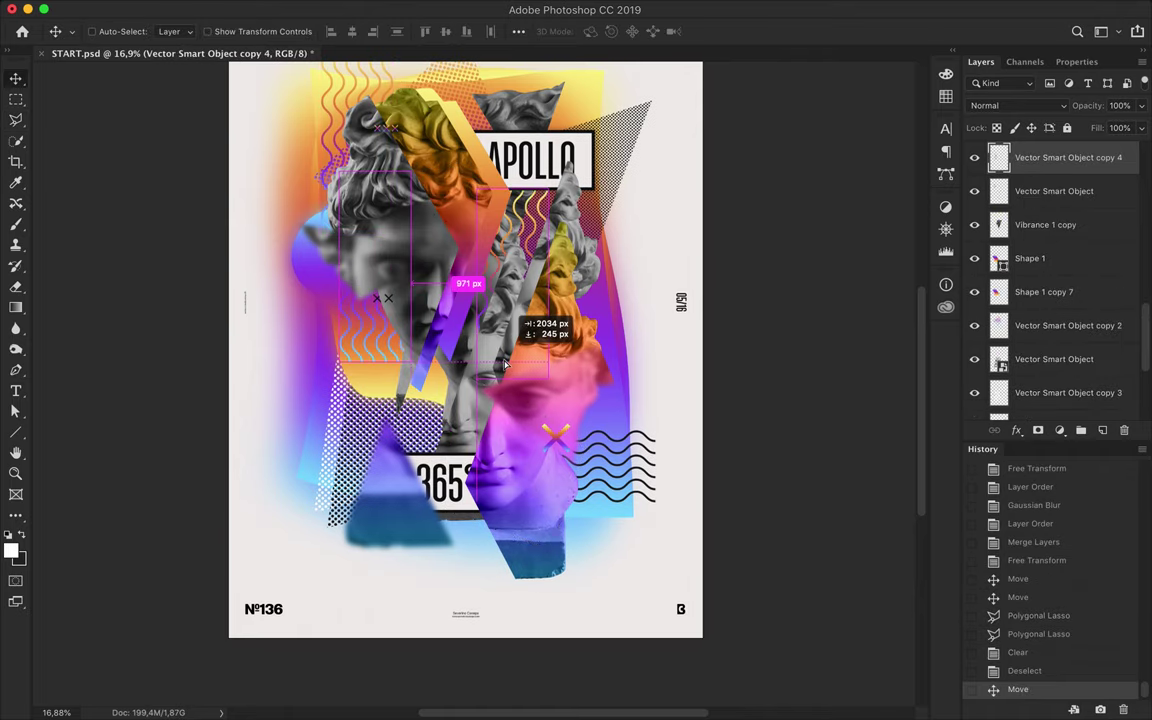
drag(382, 220, 512, 258)
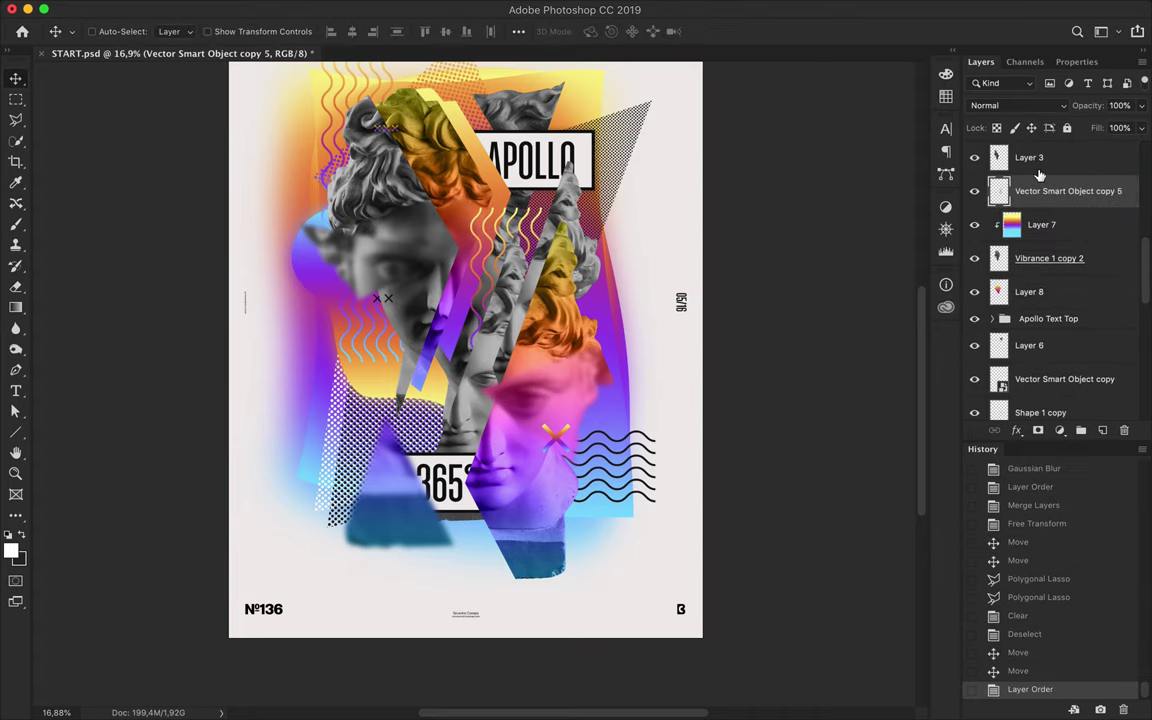
drag(1043, 331, 1045, 165)
drag(505, 310, 505, 310)
scroll(590, 180, down, 1)
Step: Pick the Line tool, draw a test line on the poster, and undo it
key(u)
click(177, 31)
click(131, 50)
mouse_move(520, 140)
mouse_down()
mouse_move(565, 125)
mouse_move(650, 220)
mouse_up()
key(ctrl+z)
scroll(520, 135, up, 3)
scroll(570, 233, up, 1)
Step: Place a gradient circle at the top right, layered just above Layer 10
right_click(15, 432)
click(80, 465)
key(v)
click(981, 61)
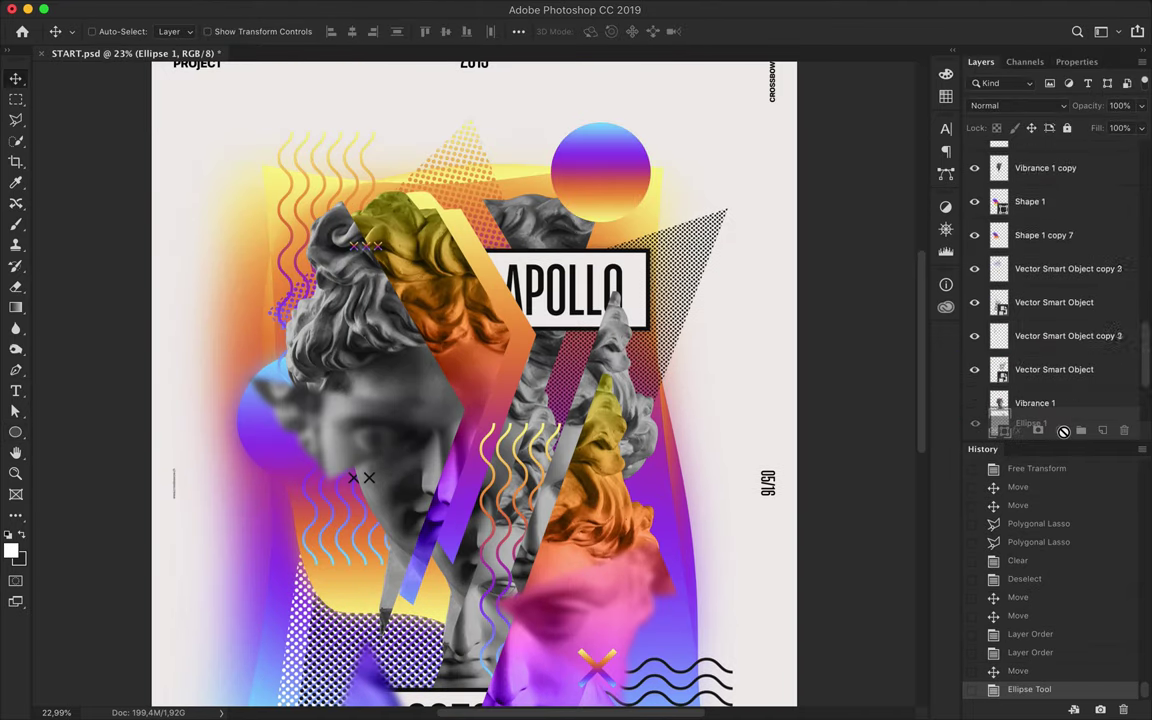
drag(1040, 166, 1030, 336)
drag(600, 170, 650, 160)
Step: Rasterize the circle, give it a slight Gaussian Blur, and shrink it a little
right_click(1030, 336)
click(890, 260)
ctrl+click(999, 336)
click(391, 10)
click(640, 262)
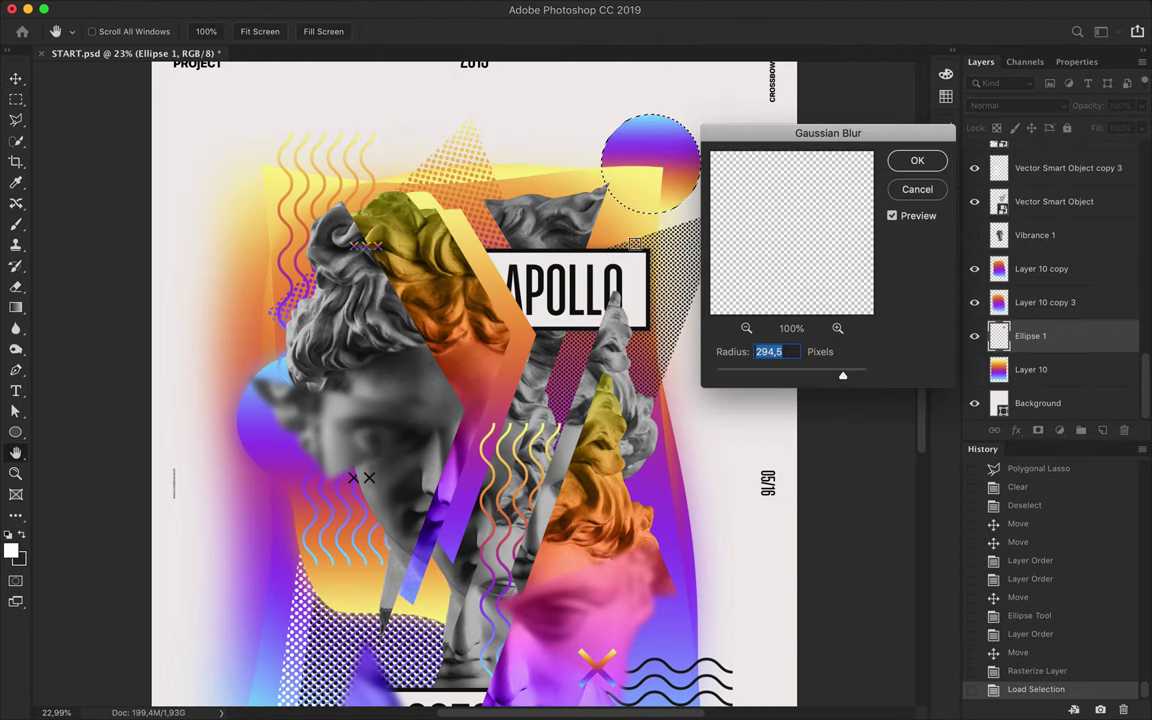
click(916, 190)
key(ctrl+d)
key(ctrl+t)
key(Return)
drag(713, 120, 687, 149)
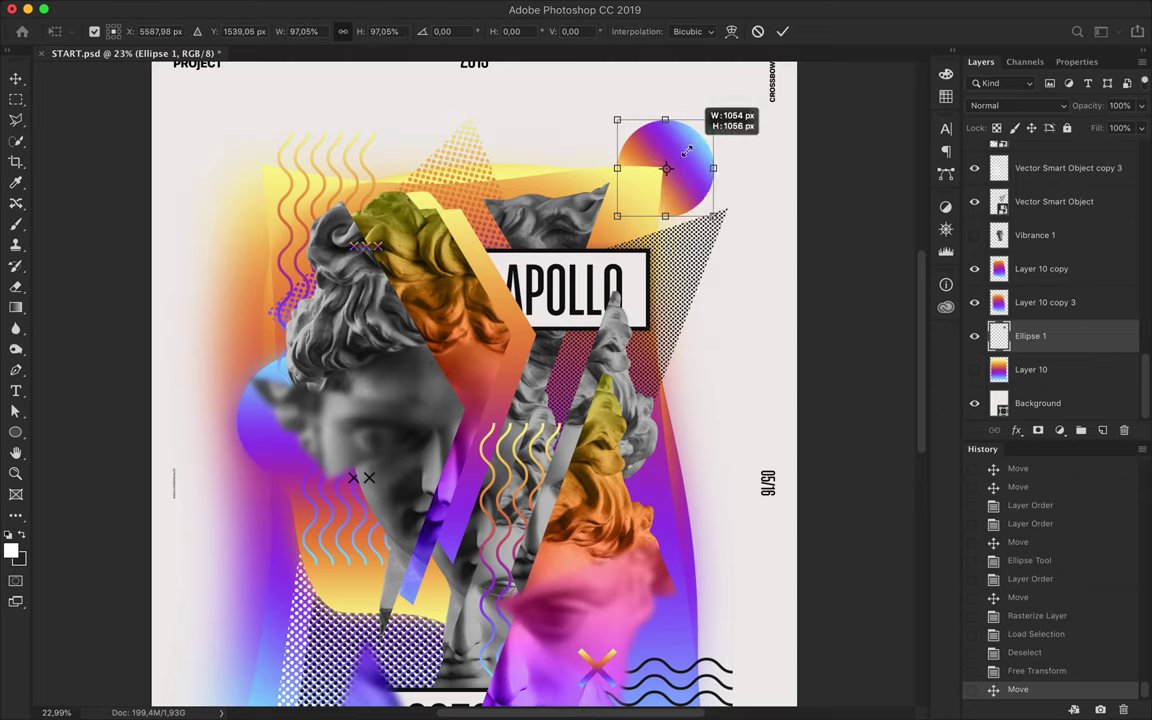
key(Return)
Step: Duplicate the sphere, blur the copy with a lower radius, and group both ellipses as Ellipse
drag(1030, 336, 993, 350)
click(535, 10)
click(663, 257)
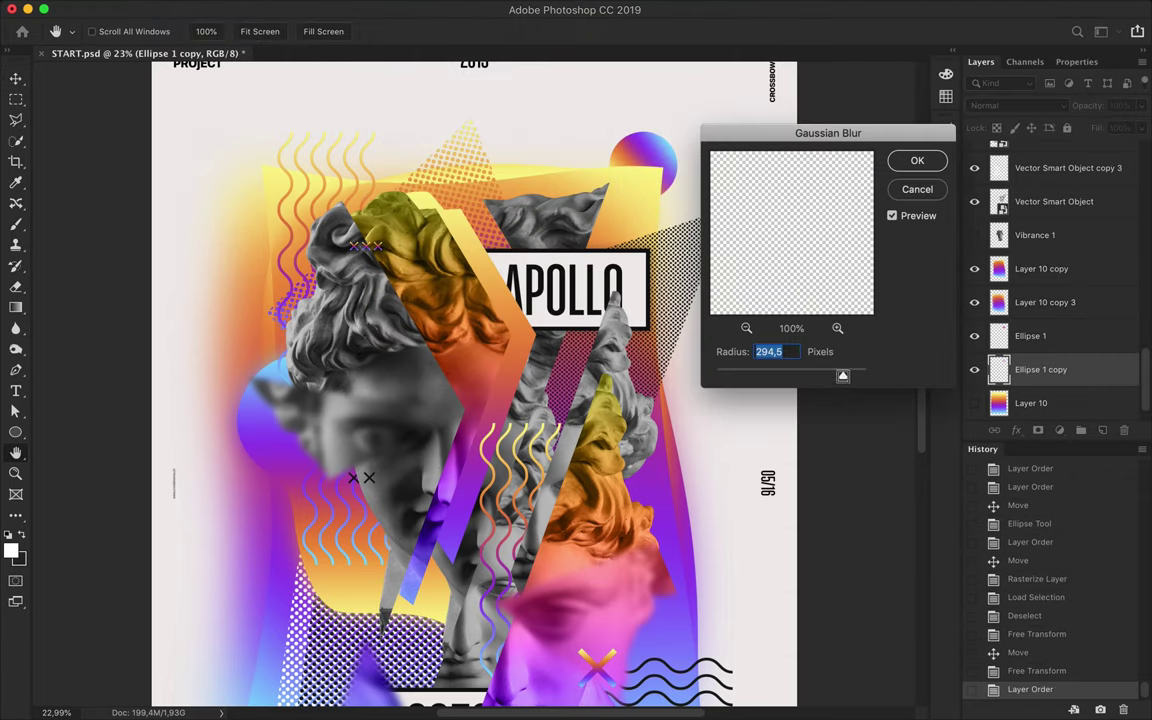
drag(843, 376, 810, 378)
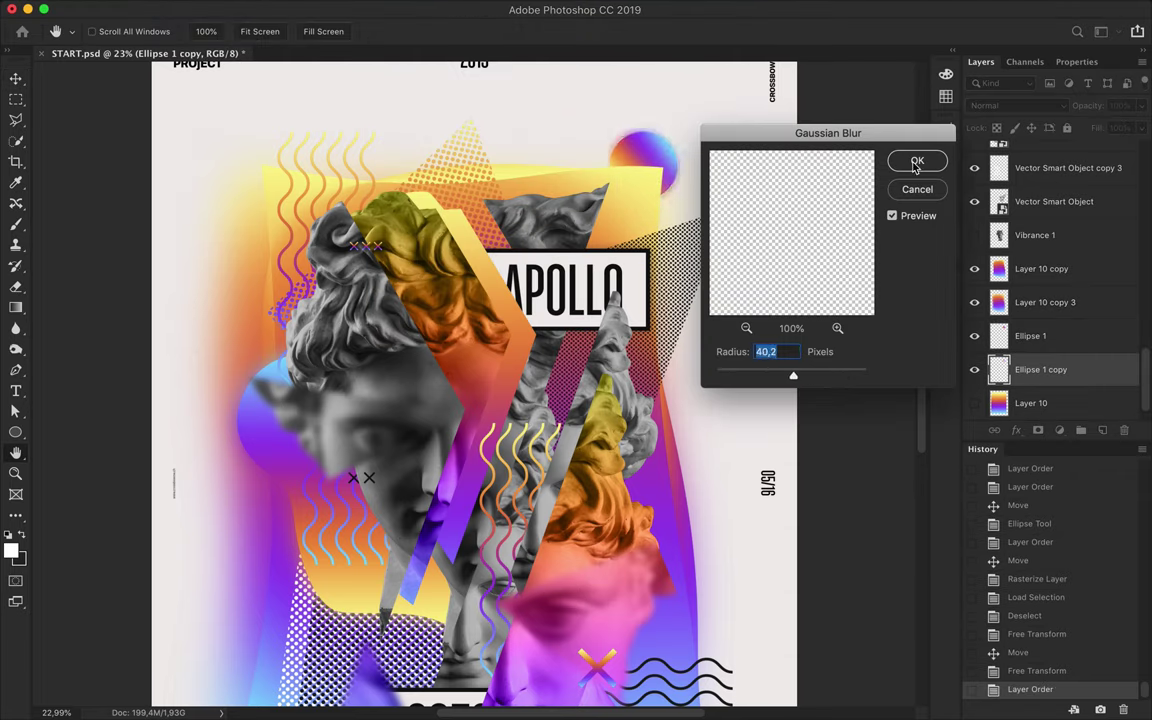
click(916, 163)
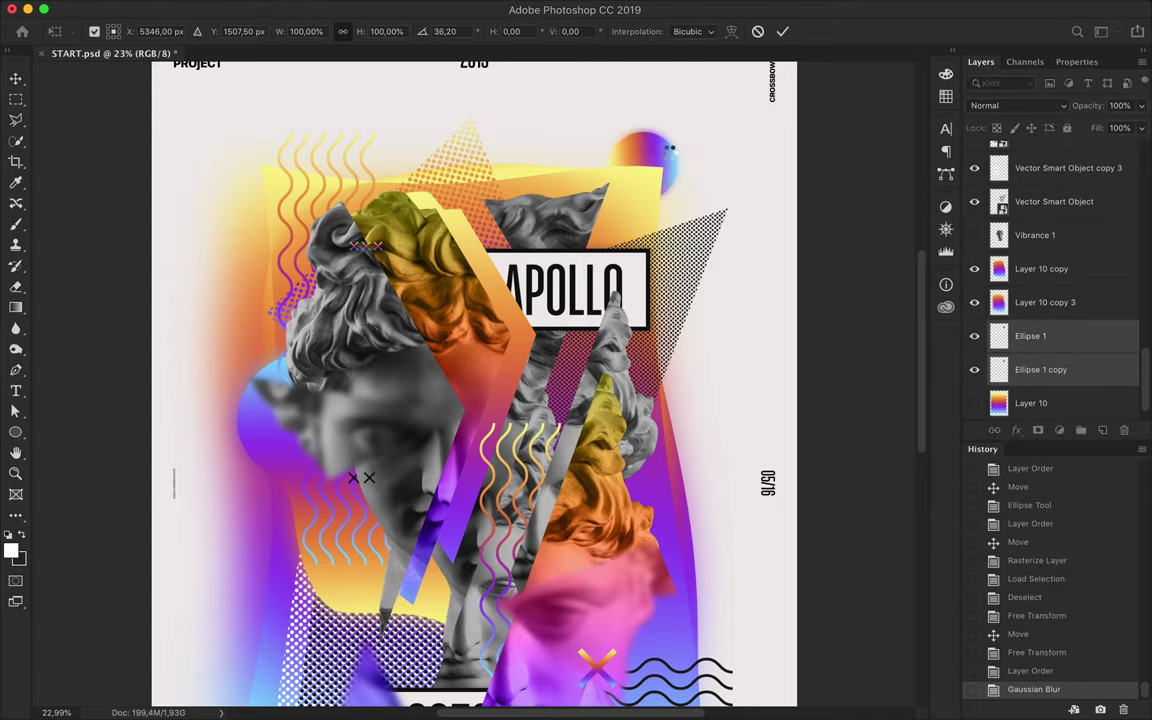
key(Return)
key(ctrl+g)
double_click(1033, 342)
key(Return)
click(991, 342)
drag(1043, 336, 1050, 378)
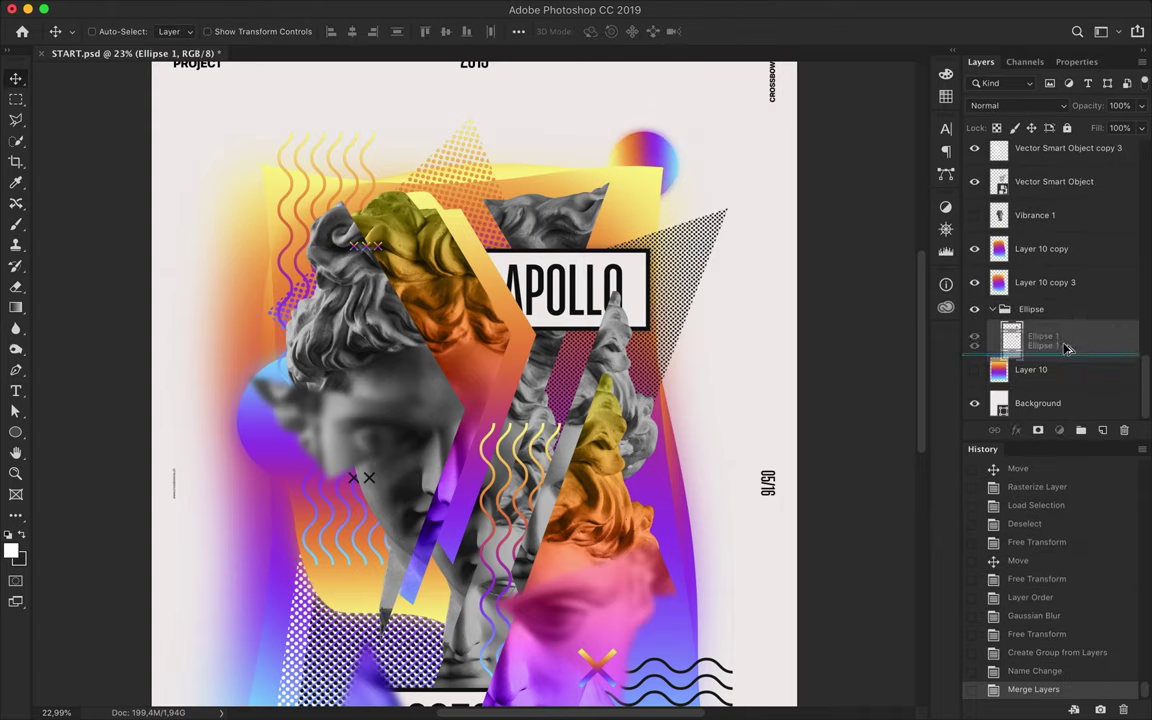
Step: Make two smaller sphere copies near the big sphere, one moved beneath Top Cross
key(ctrl+t)
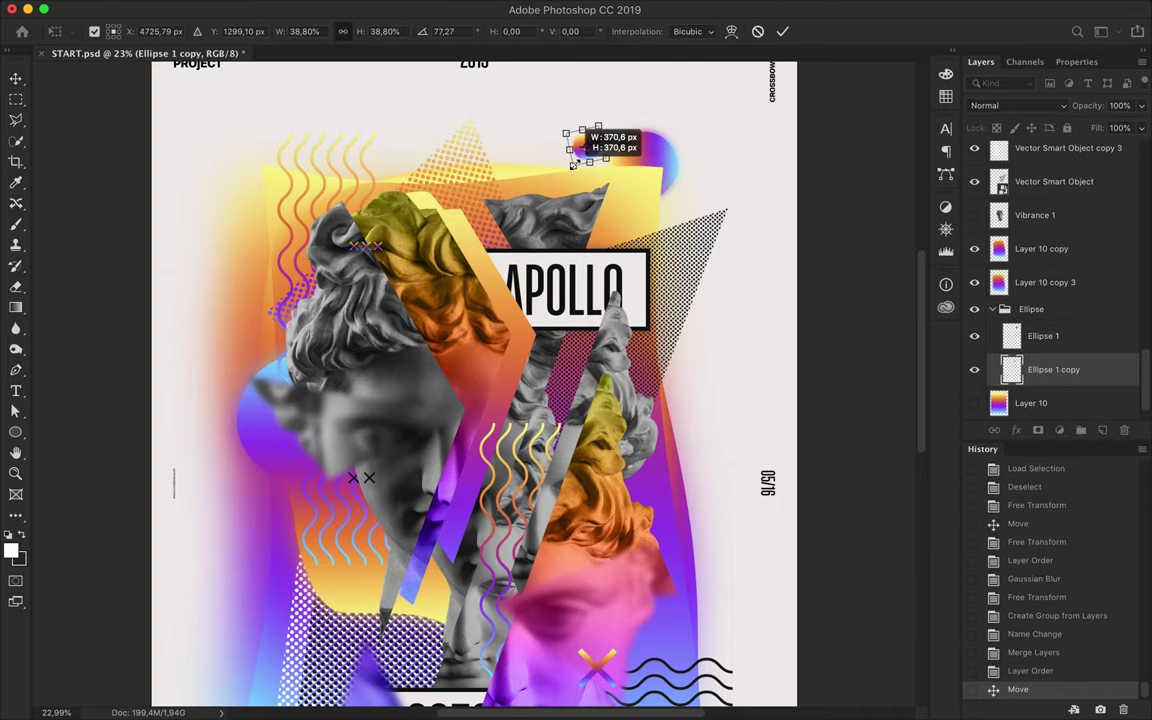
key(Return)
drag(1050, 370, 1050, 245)
key(ctrl+t)
key(Return)
drag(575, 150, 597, 188)
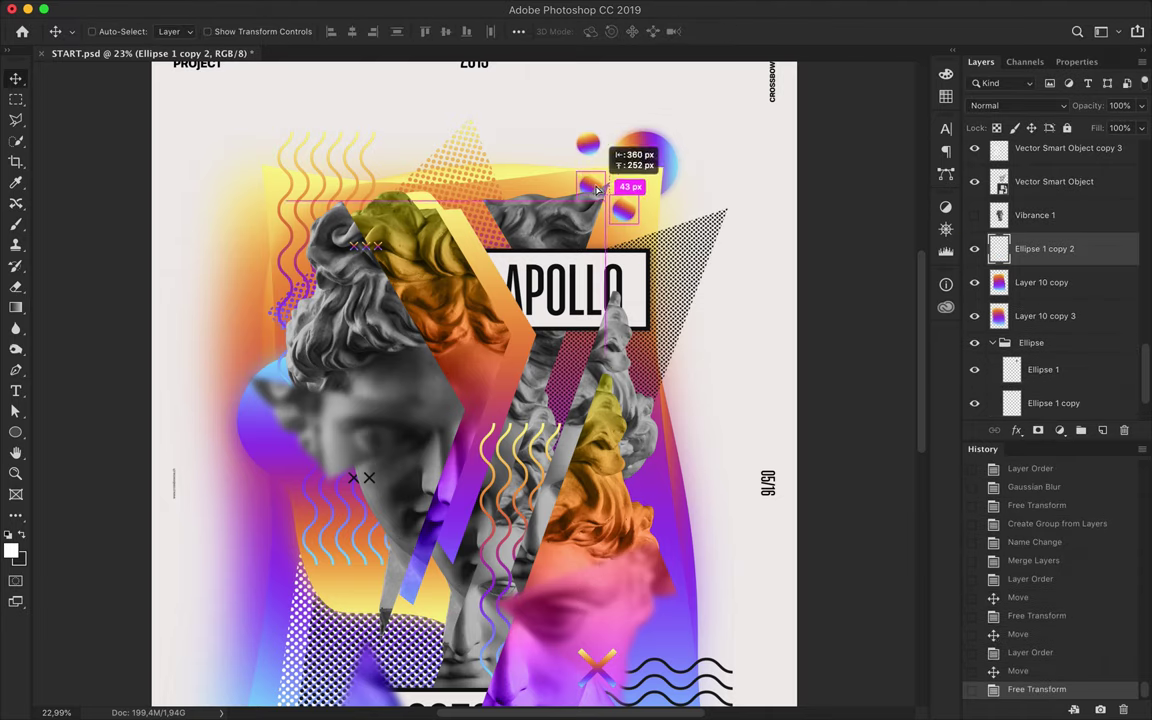
drag(1044, 248, 1044, 190)
key(ctrl+t)
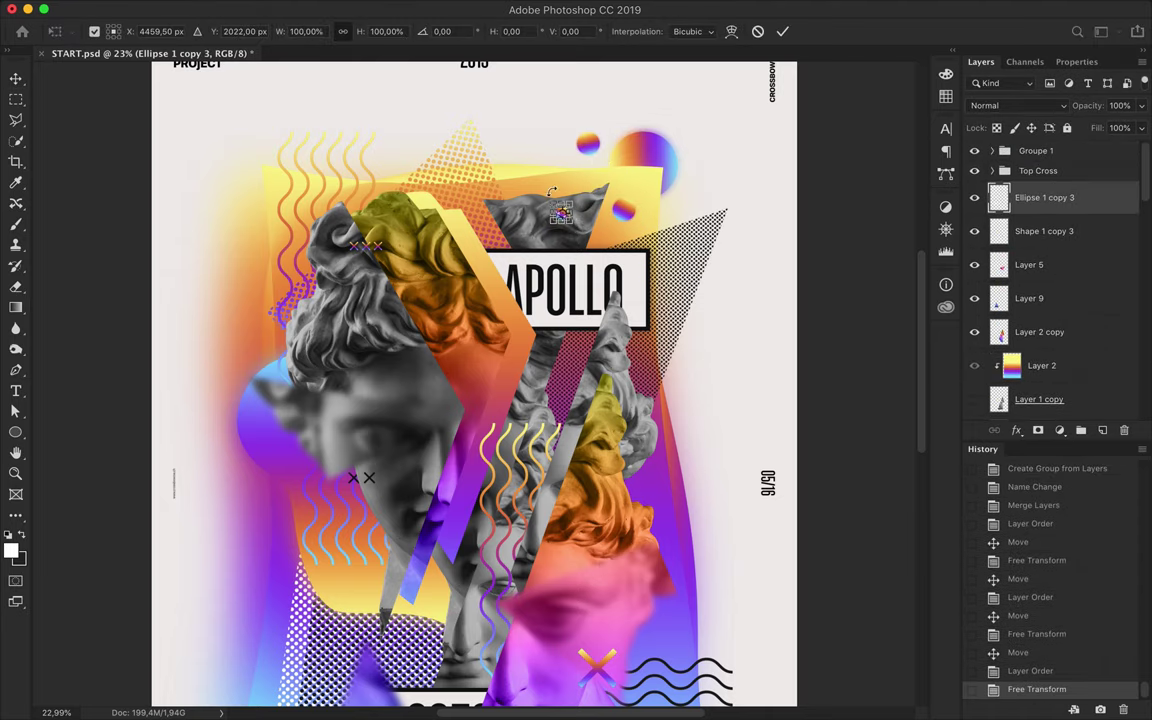
key(Return)
Step: Drop a sphere copy onto the top statue head and restack it just above Layer 7
mouse_move(592, 208)
mouse_down()
mouse_move(626, 152)
mouse_move(580, 134)
mouse_up()
key(Return)
scroll(635, 180, down, 2)
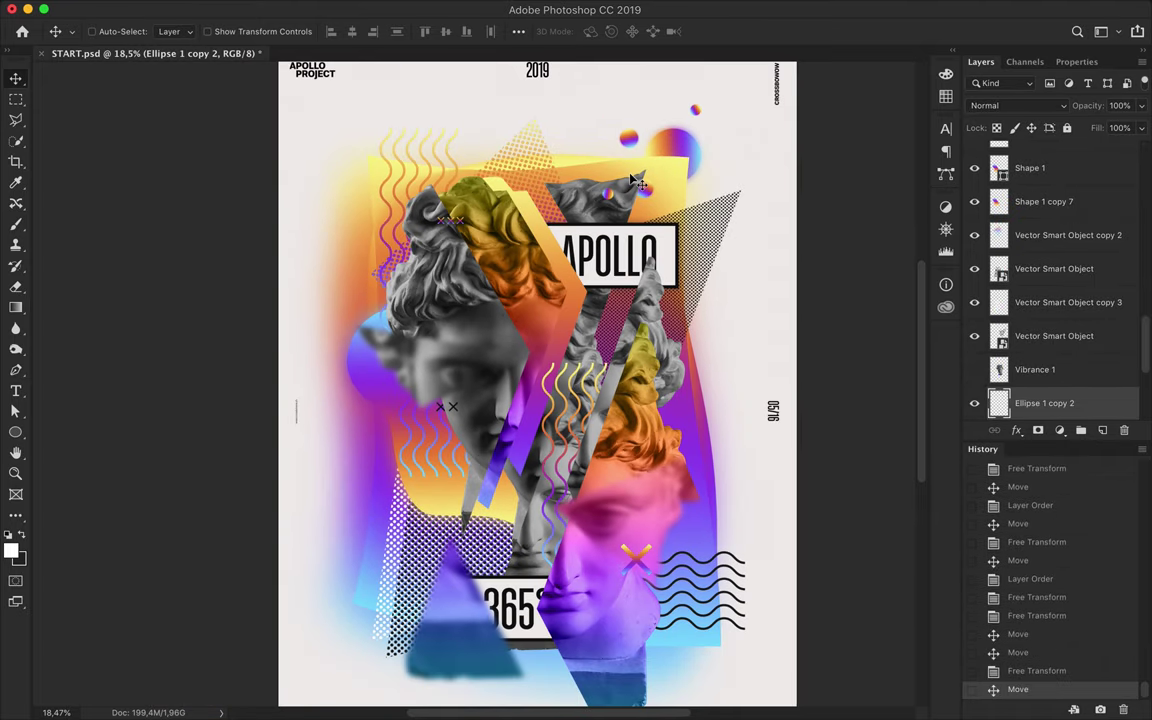
scroll(635, 180, down, 1)
key(ctrl+bracketright)
key(ctrl+bracketright)
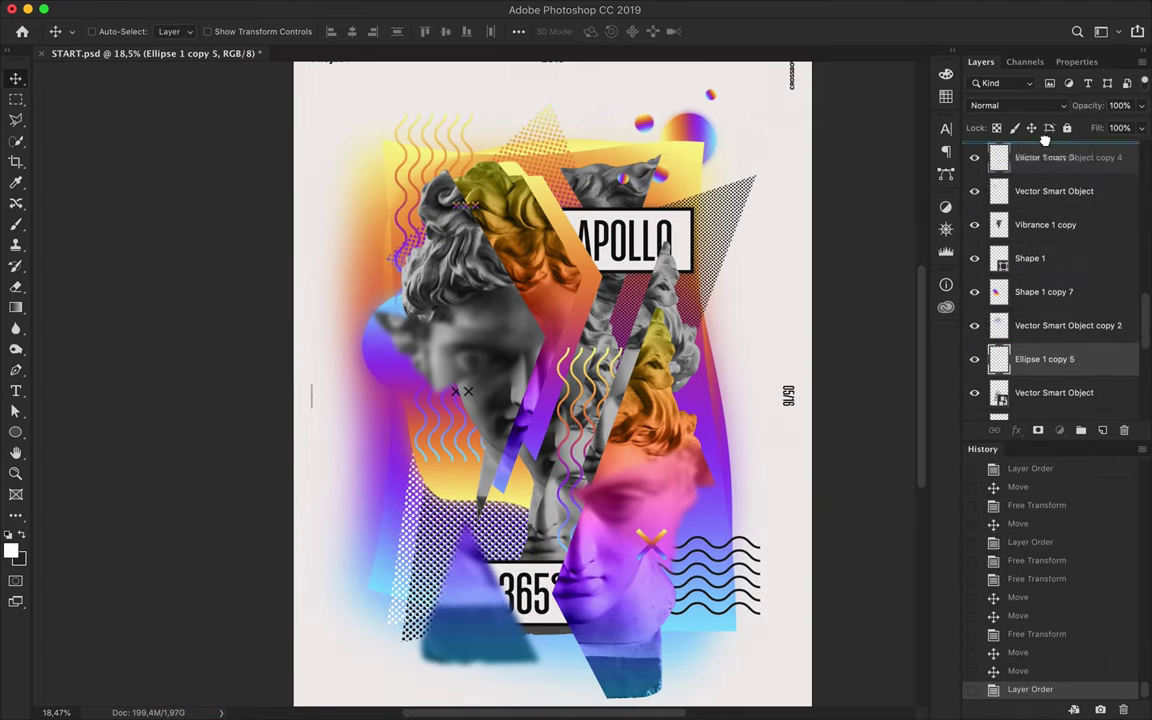
key(ctrl+bracketright)
key(ctrl+bracketright)
key(ctrl+bracketright)
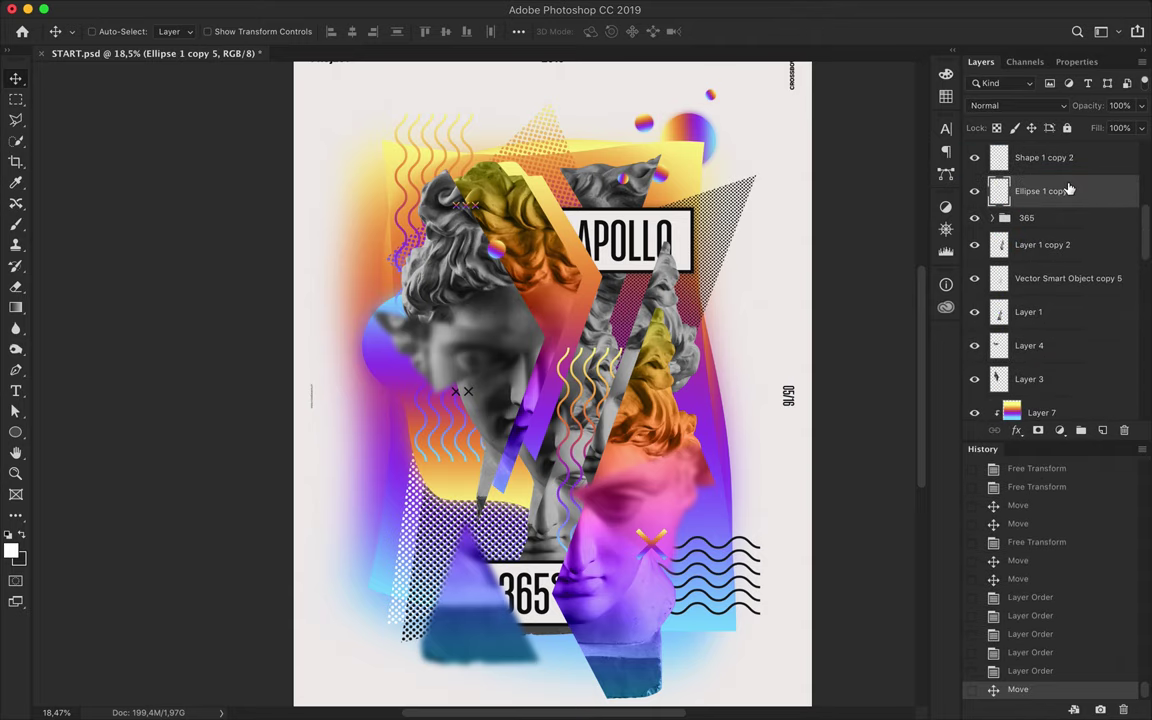
key(ctrl+bracketleft)
key(ctrl+bracketleft)
key(ctrl+bracketleft)
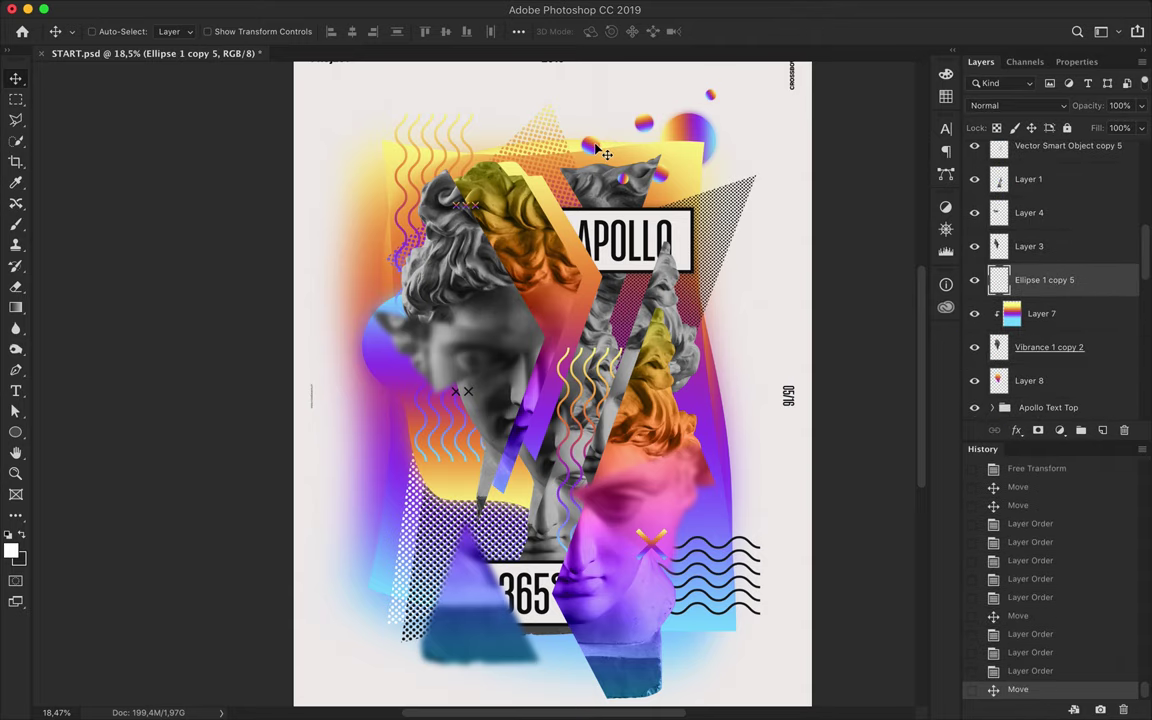
Step: Resize another small sphere copy and place it at the top right
key(ctrl+t)
scroll(543, 140, up, 3)
key(Return)
drag(757, 193, 741, 175)
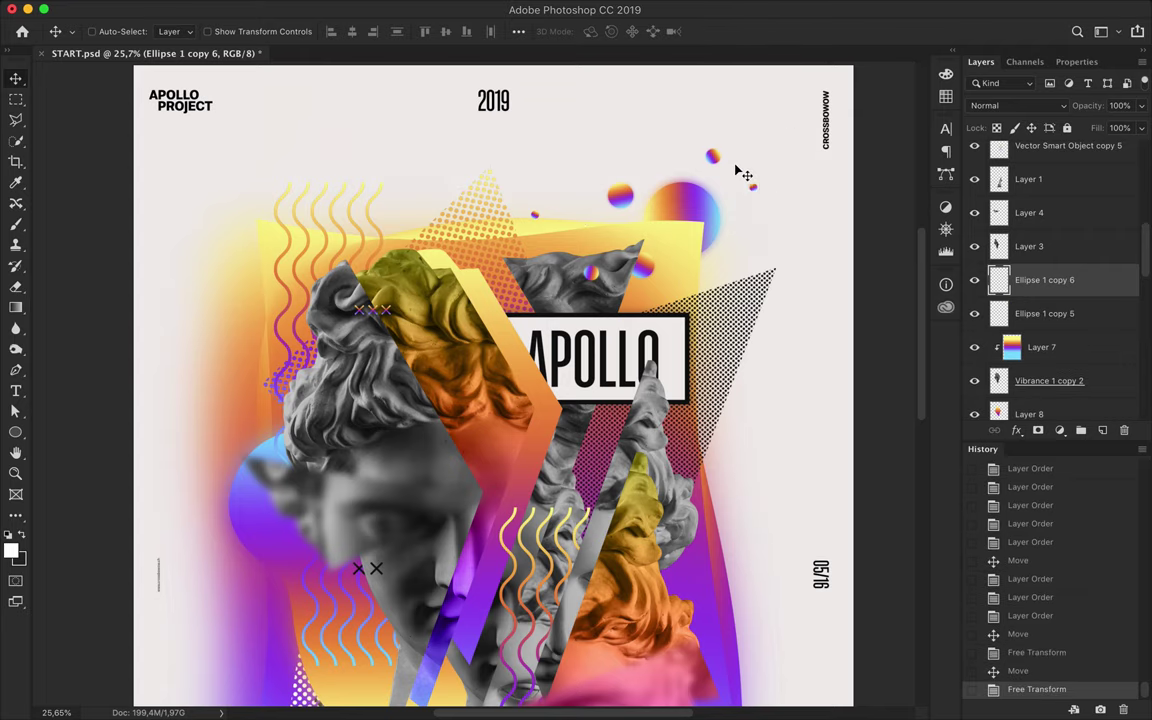
scroll(340, 515, down, 2)
Step: Set the Pen shape stroke to a gradient and draw a first short line
key(p)
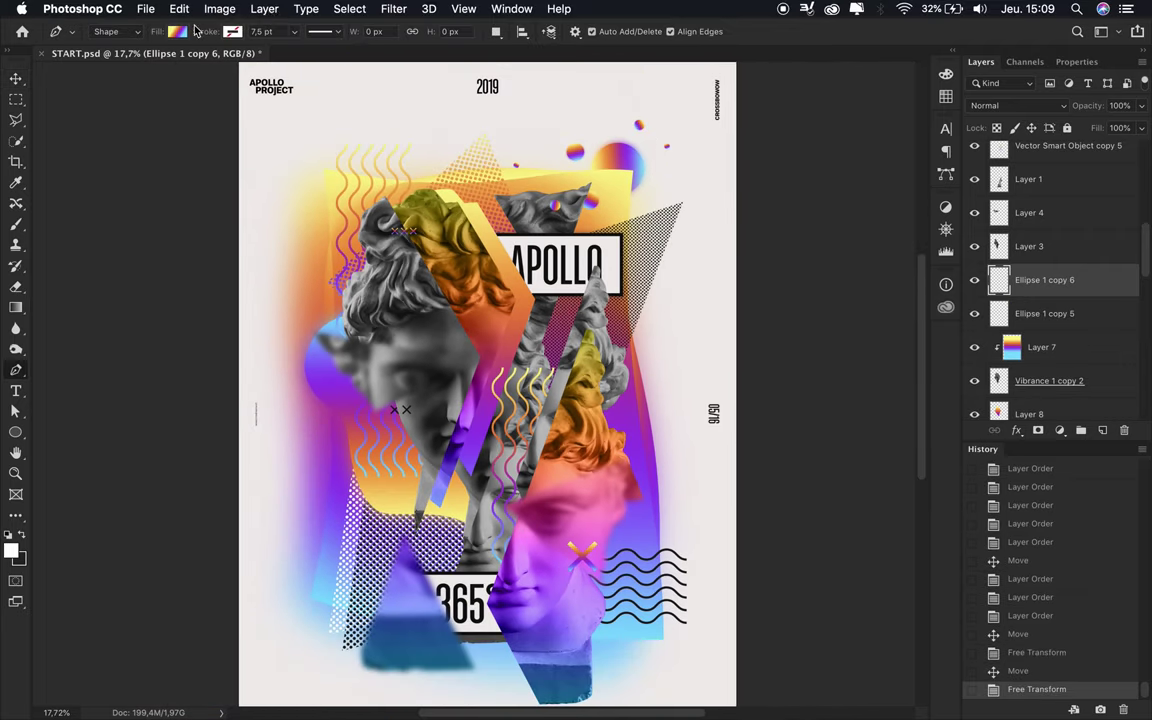
click(177, 31)
click(226, 63)
scroll(415, 130, down, 5)
click(300, 316)
click(378, 285)
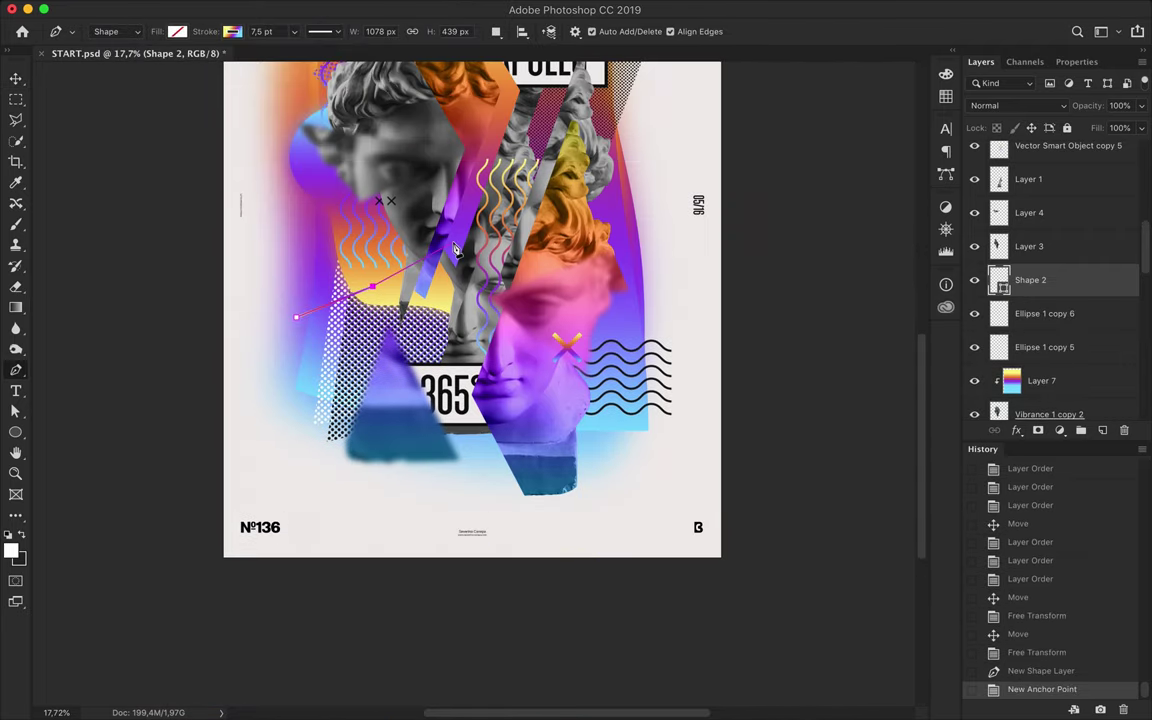
scroll(450, 300, up, 3)
Step: Draw two more short gradient lines and nudge one into place
click(626, 262)
click(666, 237)
click(588, 364)
click(648, 420)
key(v)
drag(620, 380, 674, 399)
key(p)
Step: Add three more short gradient lines across the heads
click(356, 479)
scroll(391, 532, up, 2)
scroll(438, 449, up, 4)
click(291, 268)
click(331, 301)
click(457, 179)
click(466, 241)
Step: Draw two longer gradient lines across the middle of the poster
scroll(1075, 203, up, 5)
click(300, 286)
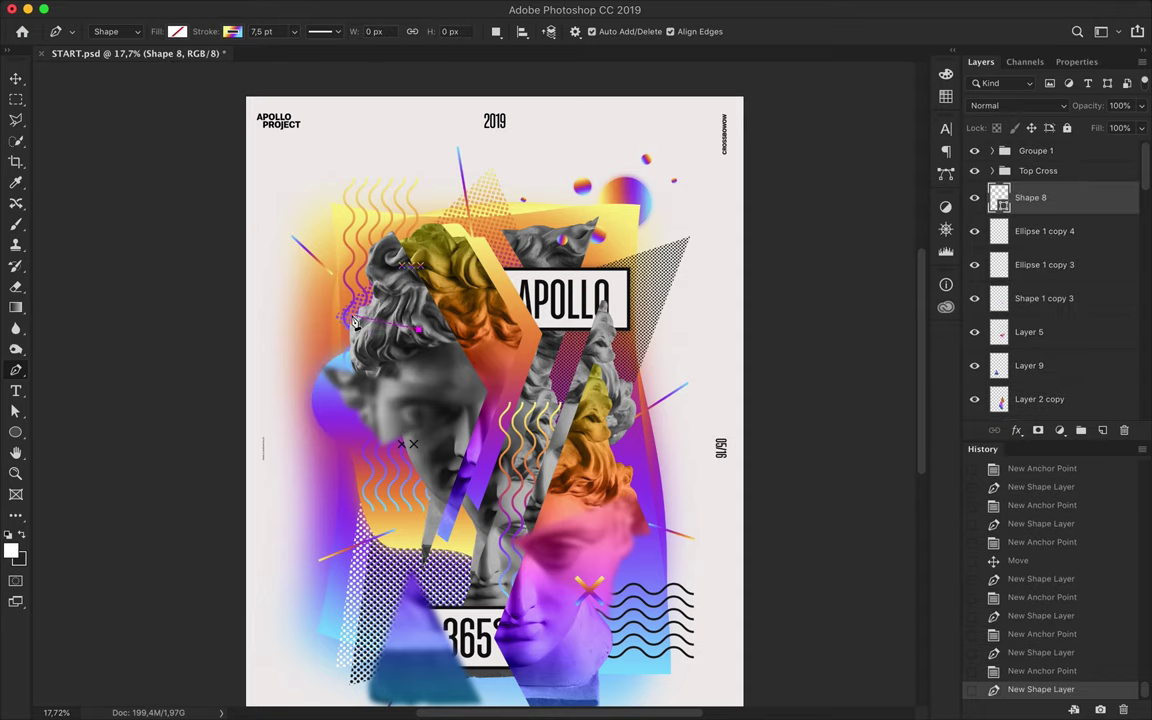
click(418, 330)
click(684, 327)
click(568, 380)
Step: Push the latest line layer lower in the stack, behind other artwork
key(v)
double_click(1030, 197)
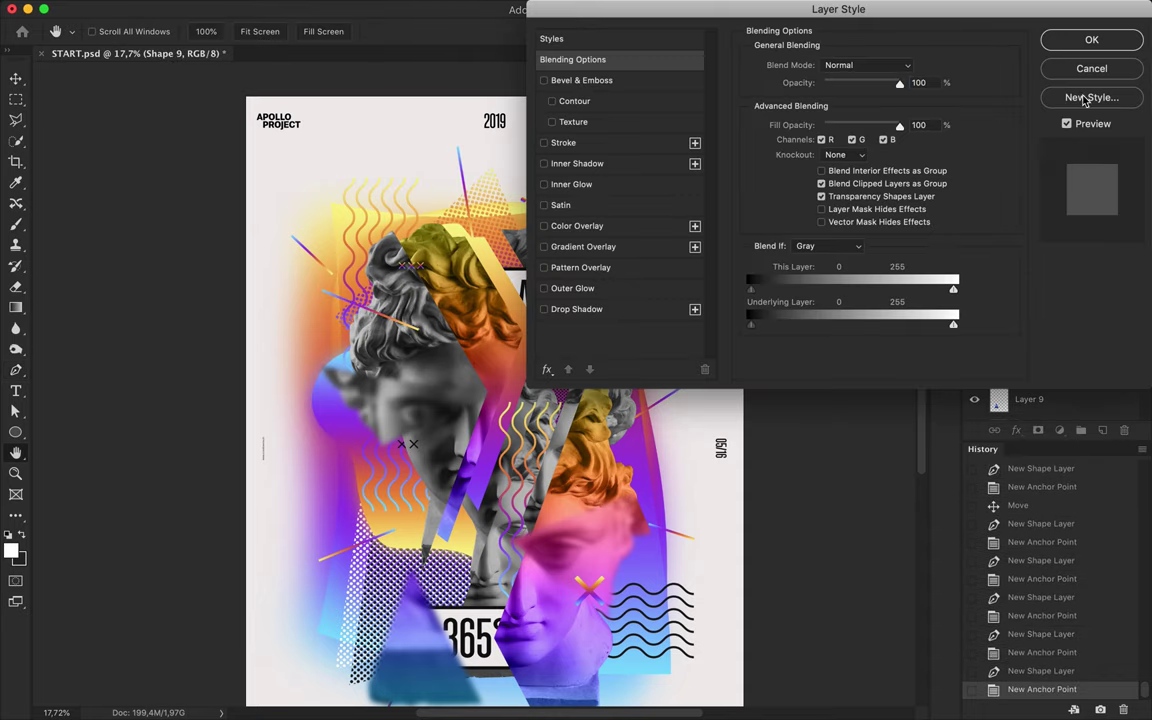
key(Escape)
drag(1030, 197, 1060, 357)
scroll(494, 400, down, 1)
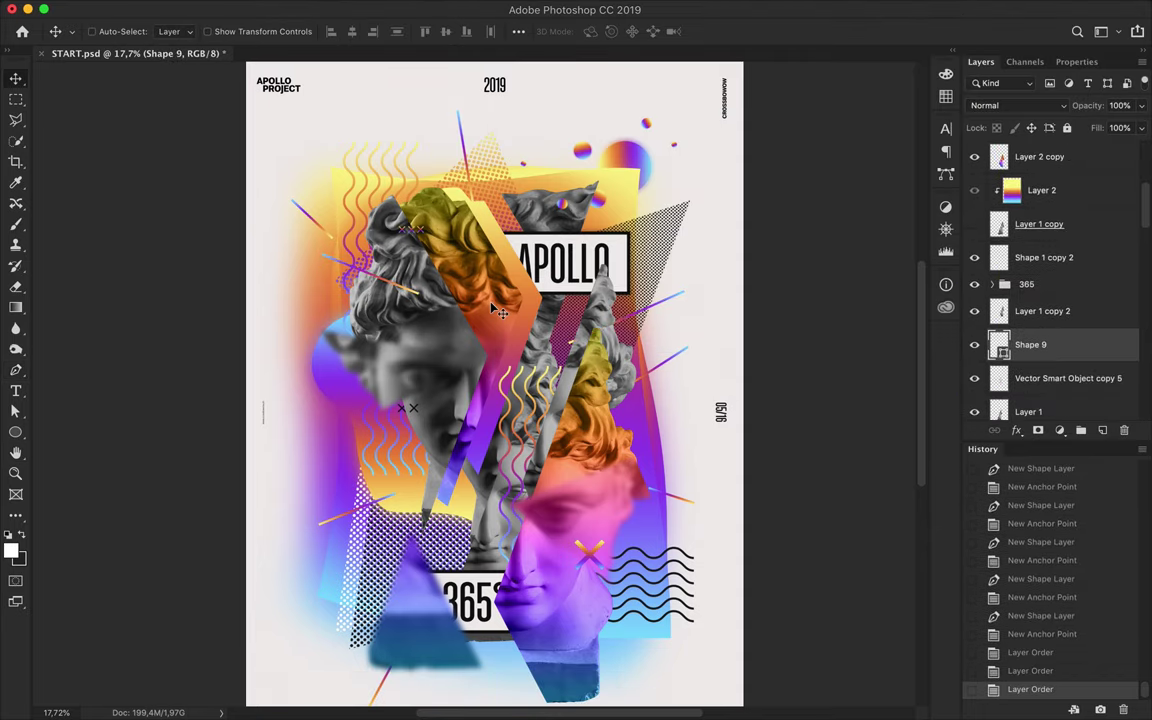
Step: Raise the stroke width to 16.5 pt and draw a thicker gradient line
key(p)
click(280, 31)
key(Return)
click(319, 463)
click(352, 405)
click(324, 470)
Step: Draw three more 16.5 pt gradient lines, one across the orange orb
click(389, 422)
click(607, 162)
click(656, 136)
click(614, 241)
click(651, 211)
click(455, 359)
Step: Scatter several more 16.5 pt gradient lines over the left side
click(505, 370)
click(432, 522)
click(476, 515)
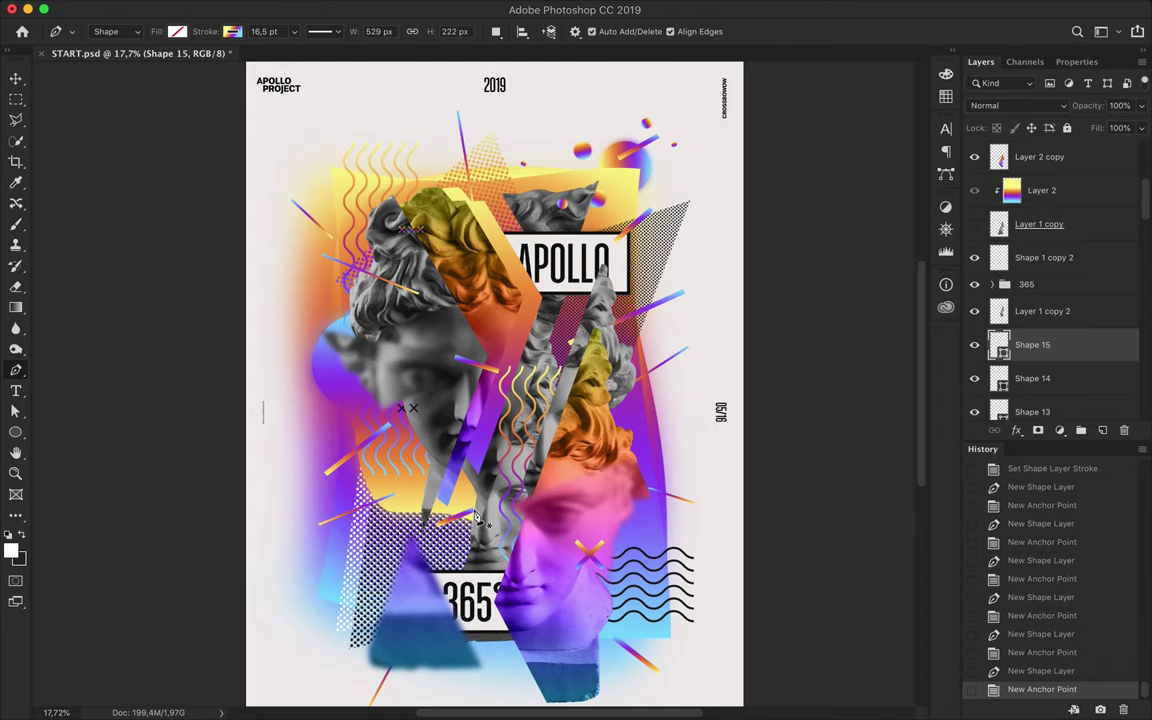
click(275, 607)
click(325, 572)
scroll(450, 400, right, 3)
click(330, 165)
click(348, 245)
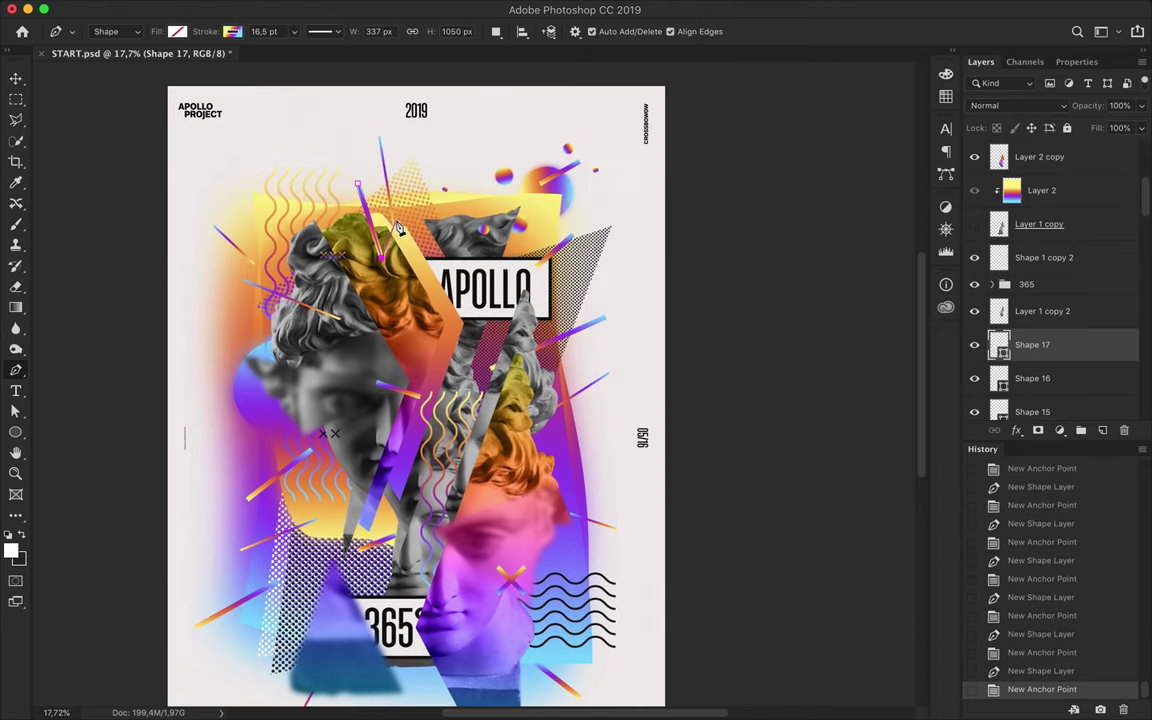
Step: Increase the stroke width to 25.5 pt and draw a heavy gradient line
click(266, 31)
text(25,5)
key(Return)
scroll(500, 400, down, 3)
click(500, 440)
click(578, 432)
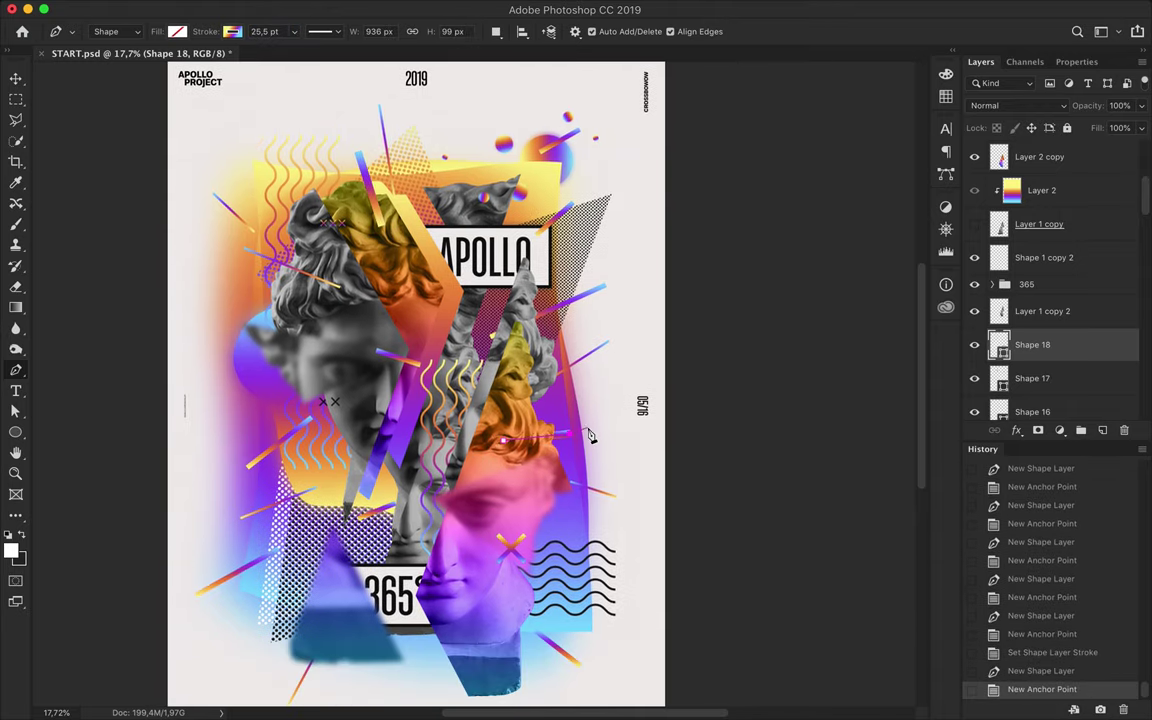
Step: Draw two more 25.5 pt lines and move Shape 20 up the layer stack
click(210, 351)
click(302, 365)
click(338, 579)
click(281, 625)
drag(1060, 344, 1040, 190)
key(p)
Step: Add three final gradient lines, including one near the poster top
click(462, 448)
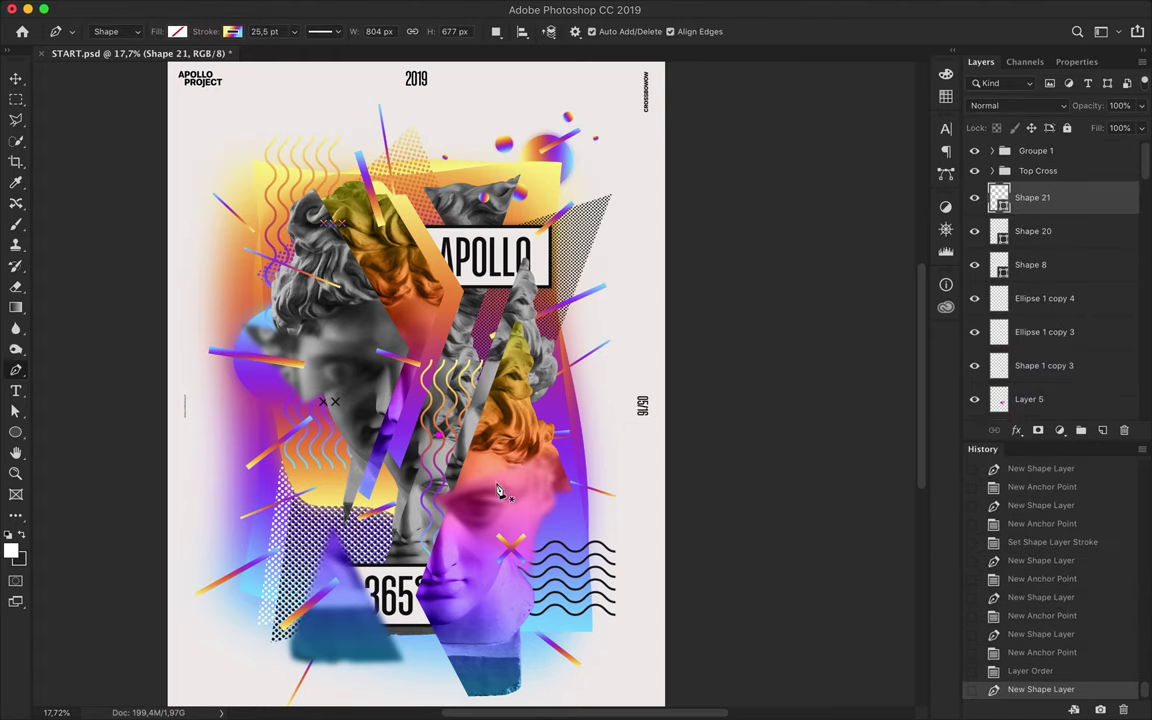
click(388, 380)
click(278, 281)
click(336, 331)
click(425, 96)
click(405, 175)
scroll(552, 315, down, 3)
Step: Select the artwork layers down to Layer 10 and scale them to about 104.89%
key(v)
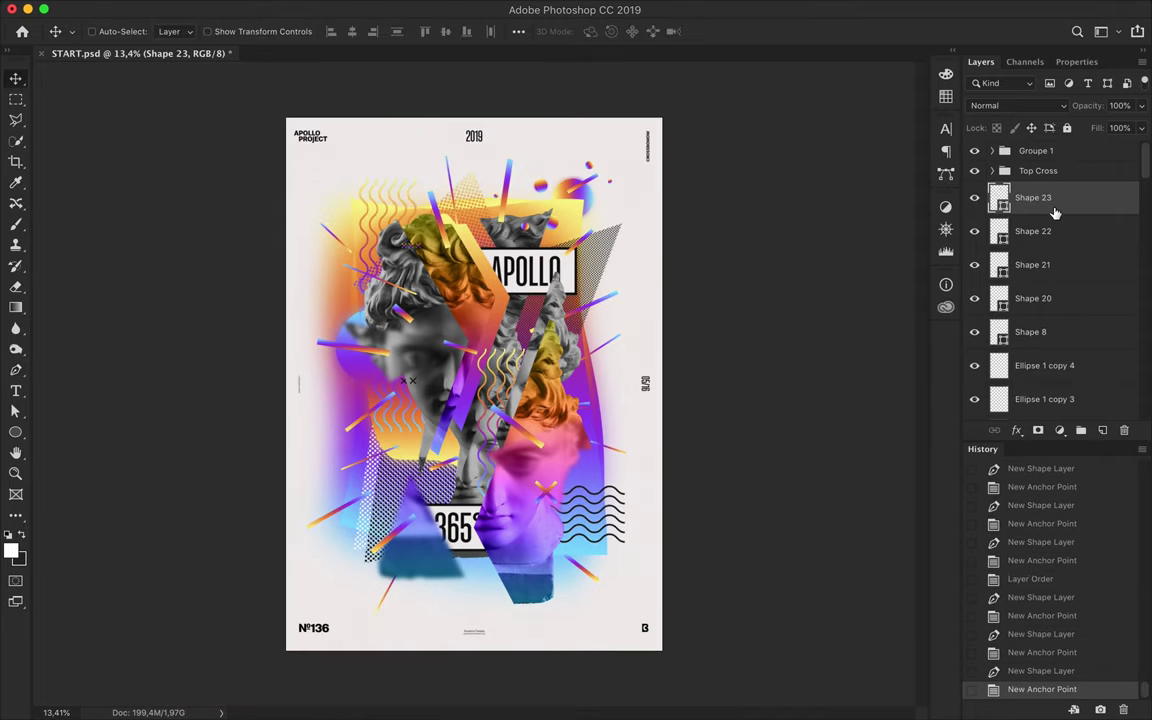
scroll(1052, 210, down, 5)
shift+click(1030, 369)
key(ctrl+t)
drag(285, 112, 272, 116)
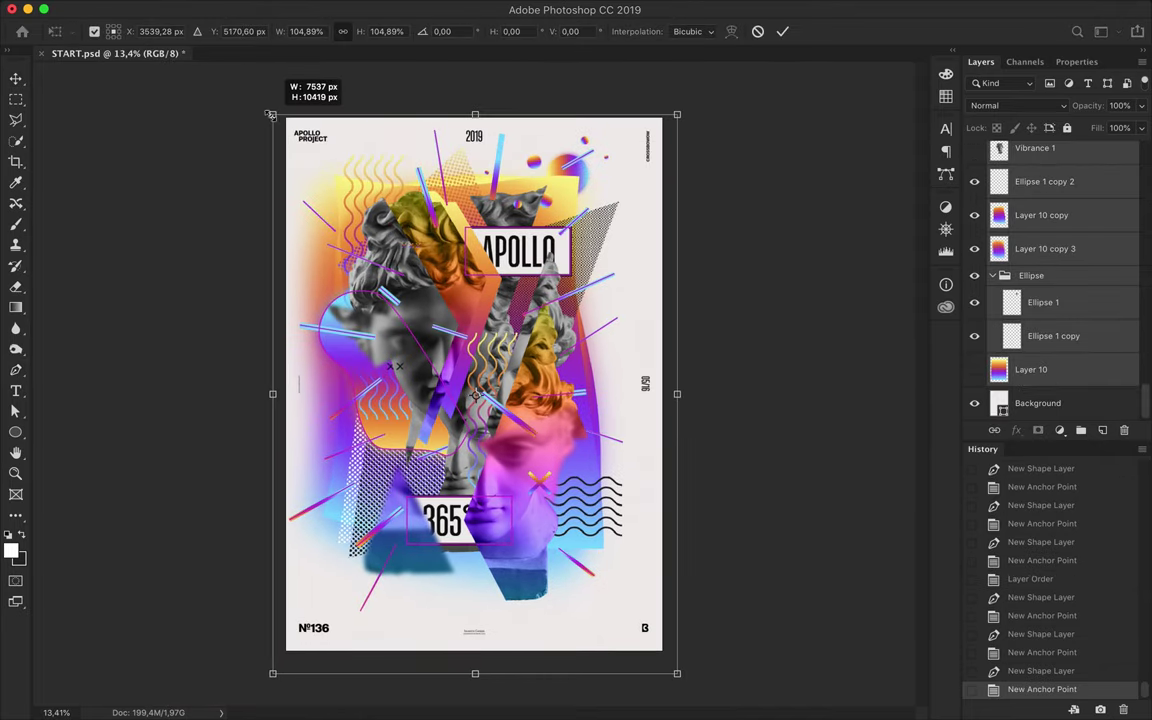
drag(677, 673, 704, 708)
key(Return)
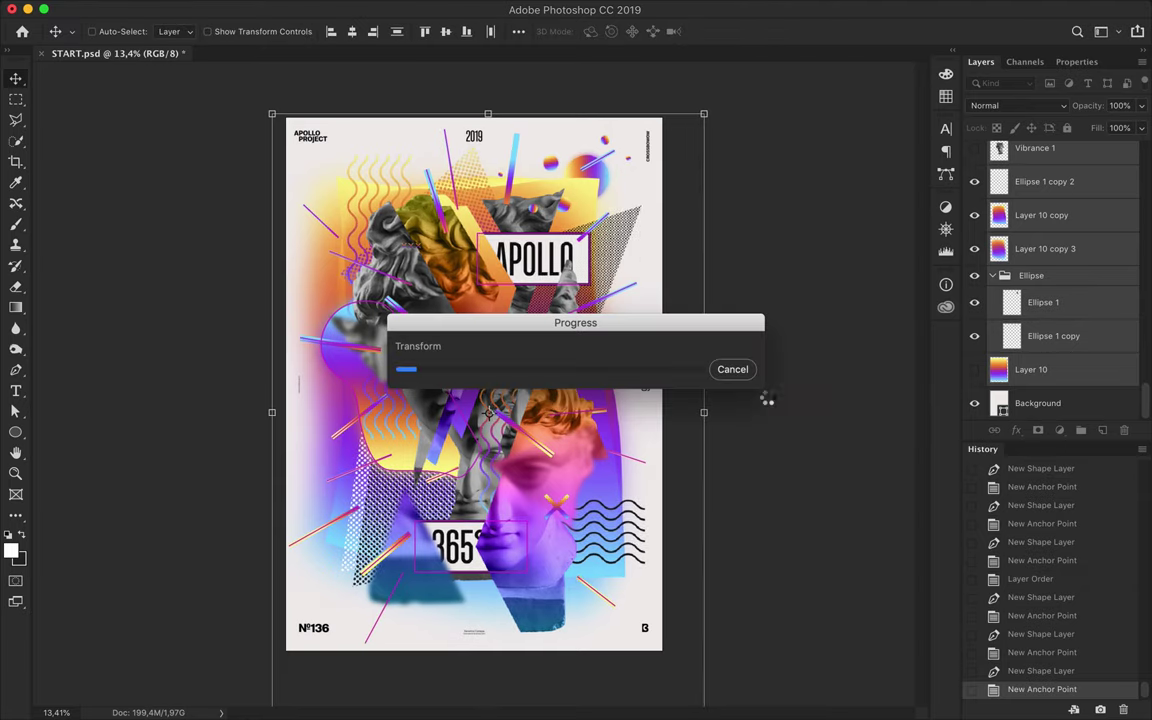